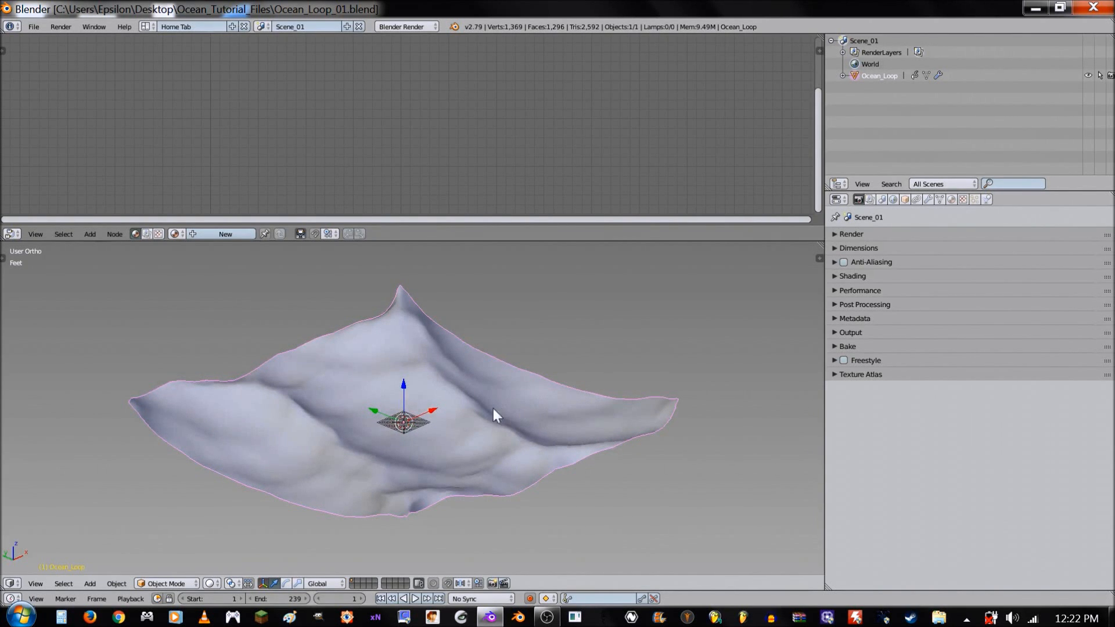
- Switch the 3D view's shading mode to Texture
left_click(209, 583)
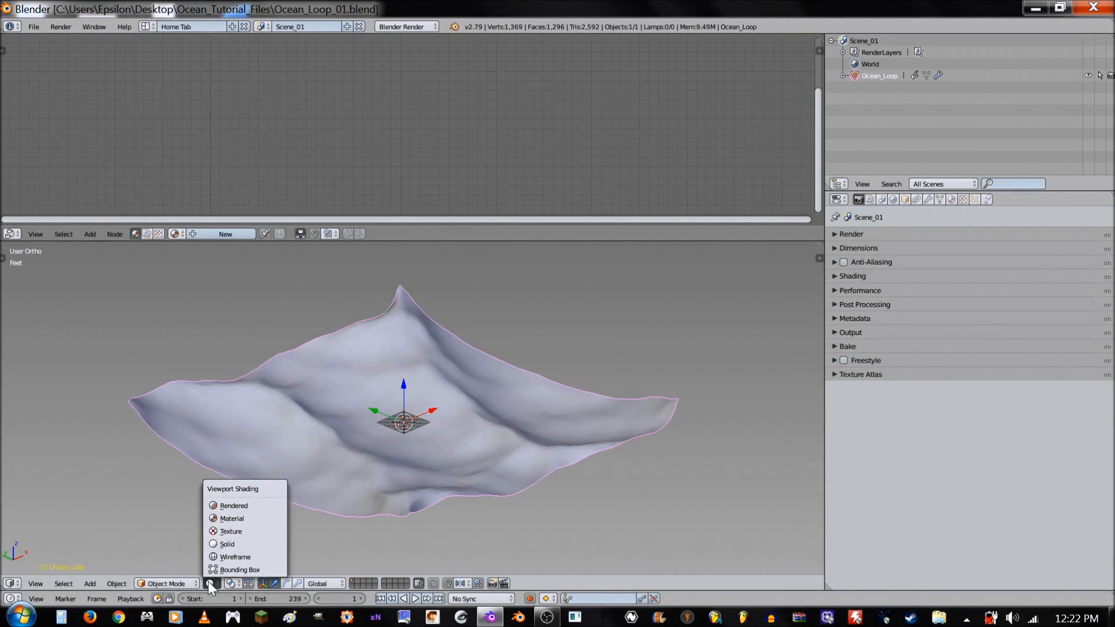
left_click(230, 529)
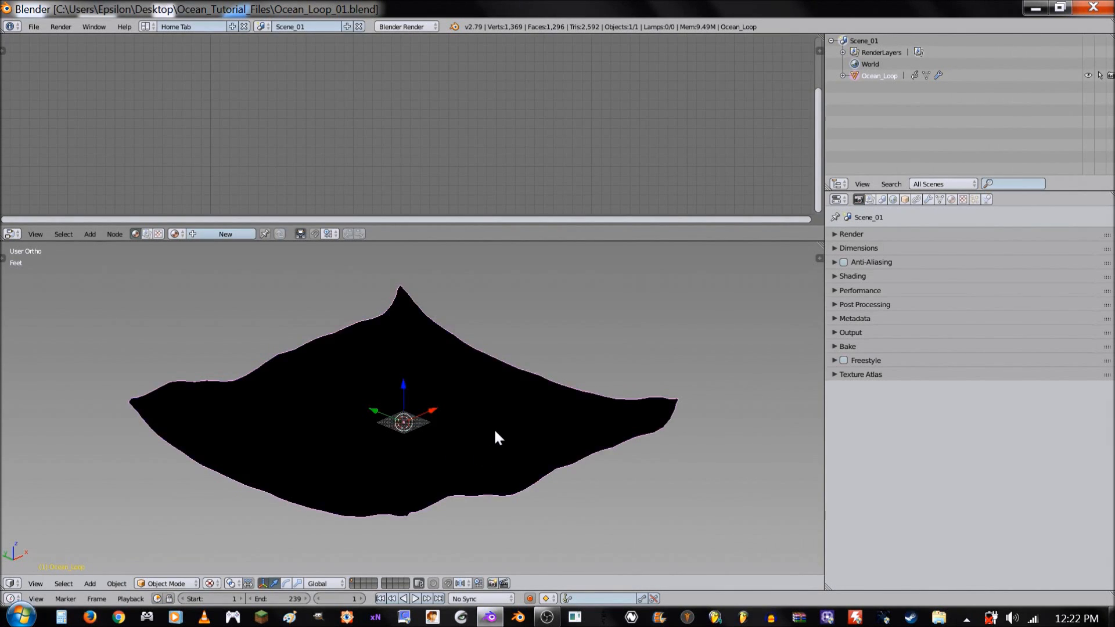
middle_click_drag(493, 427, 490, 430)
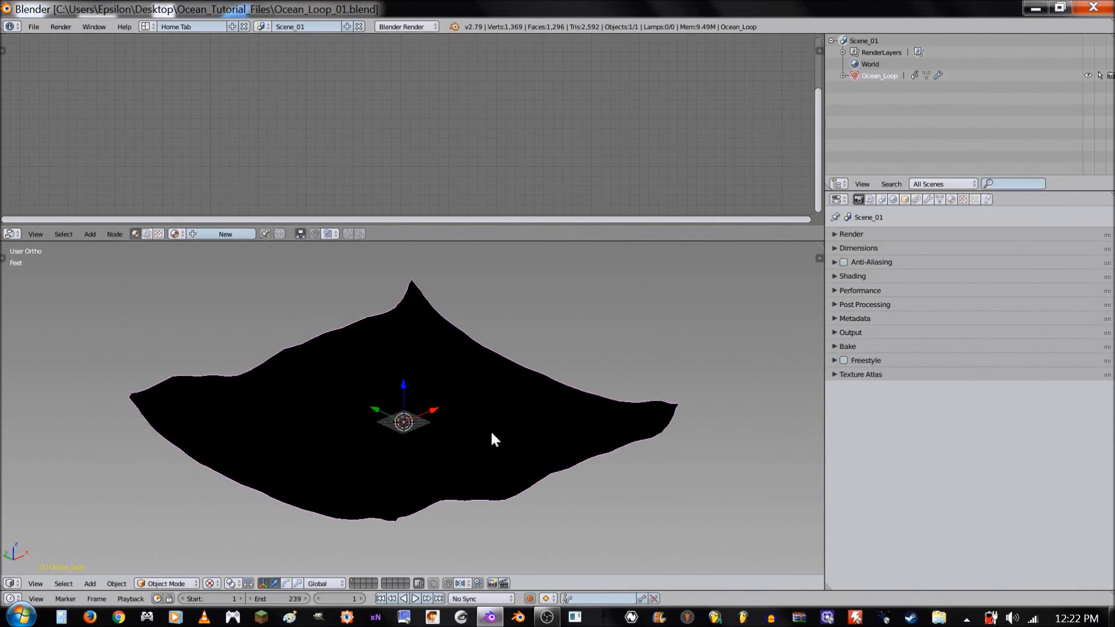
- Add a Sun lamp, raise it above the ocean mesh and rotate it about the global X axis
key("shift+a")
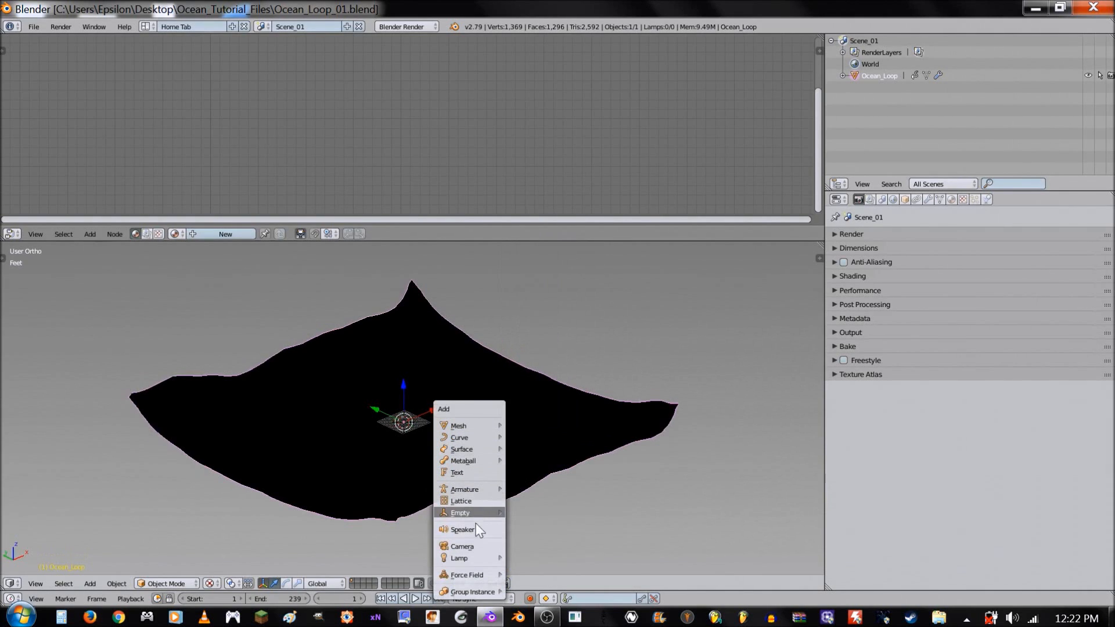
mouse_move(477, 558)
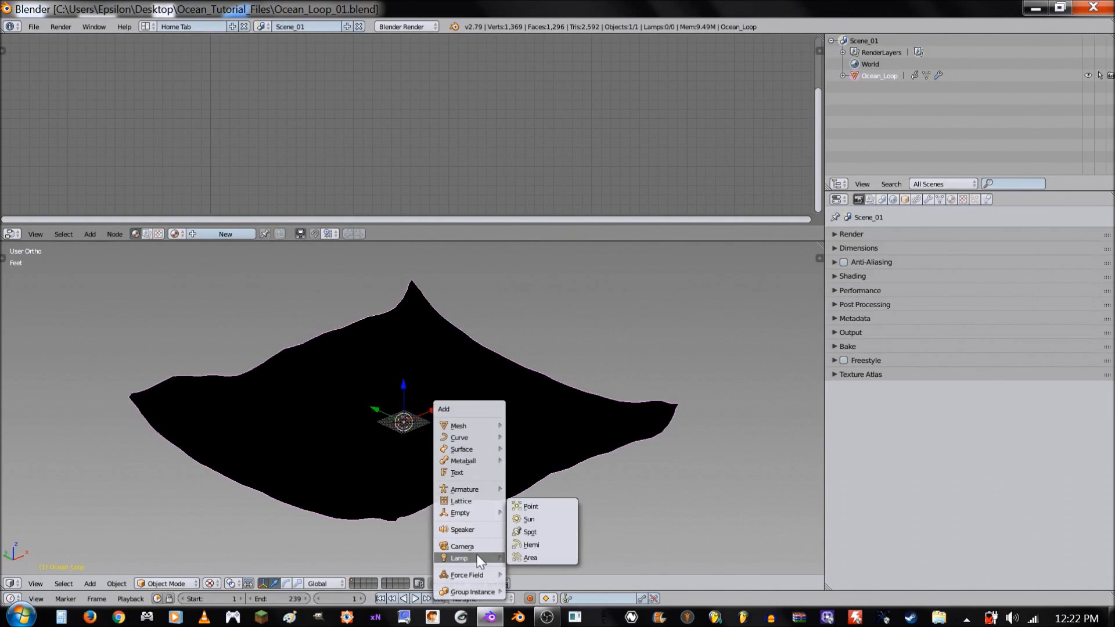
left_click(534, 518)
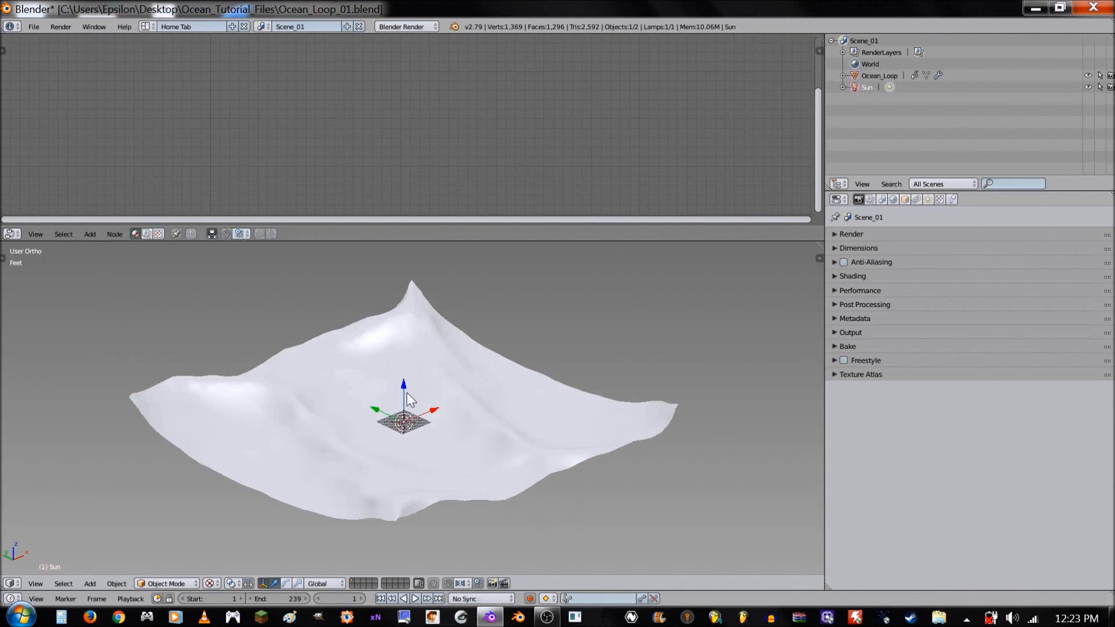
key("r")
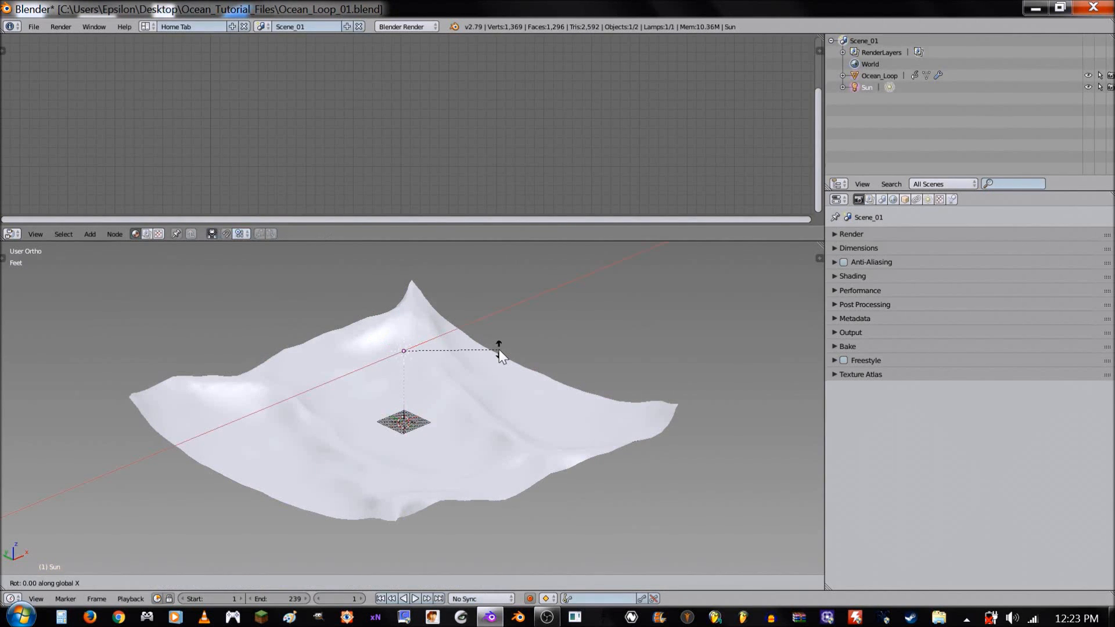
left_click(473, 427)
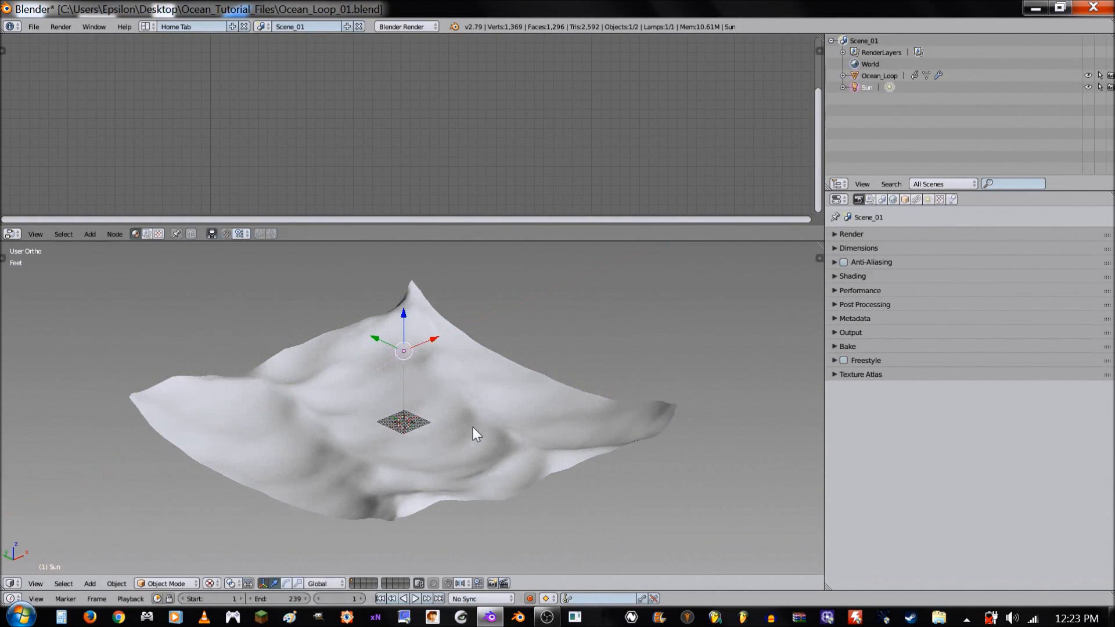
- Start the Screencast Keys display in the 3D view
key("n")
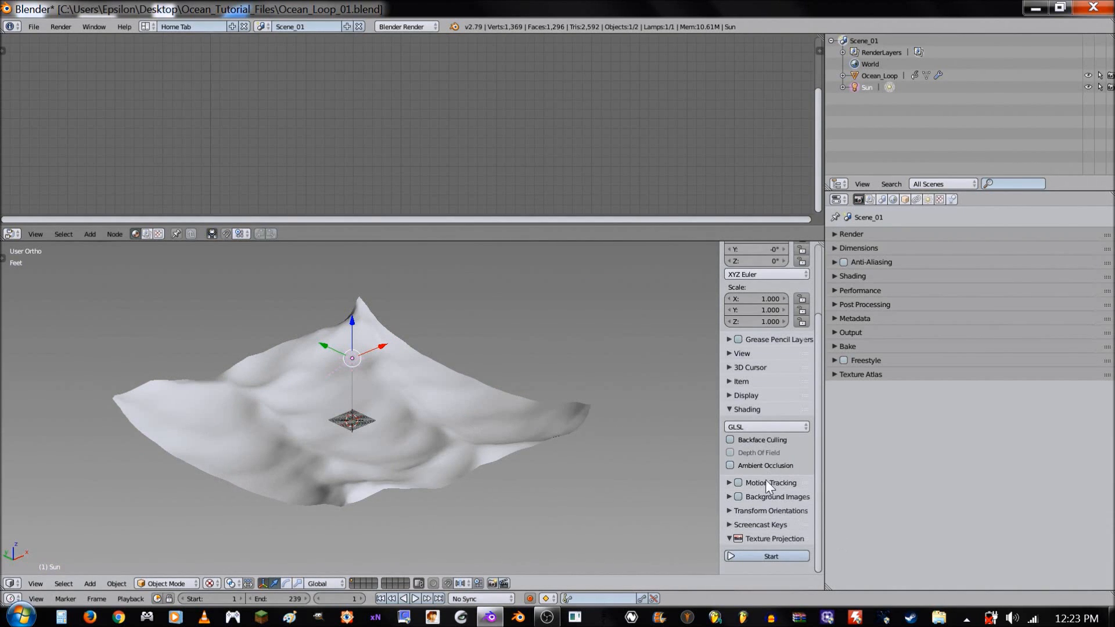
left_click(759, 524)
left_click(761, 539)
key("n")
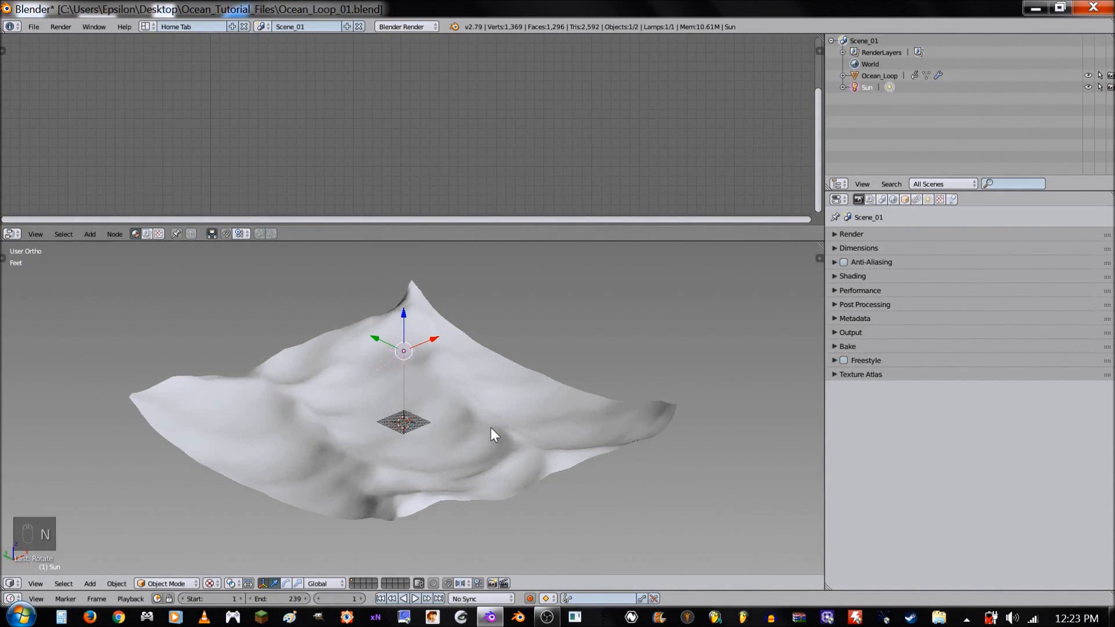
- Rotate the Sun lamp about 121 degrees around the global Z axis
key("r")
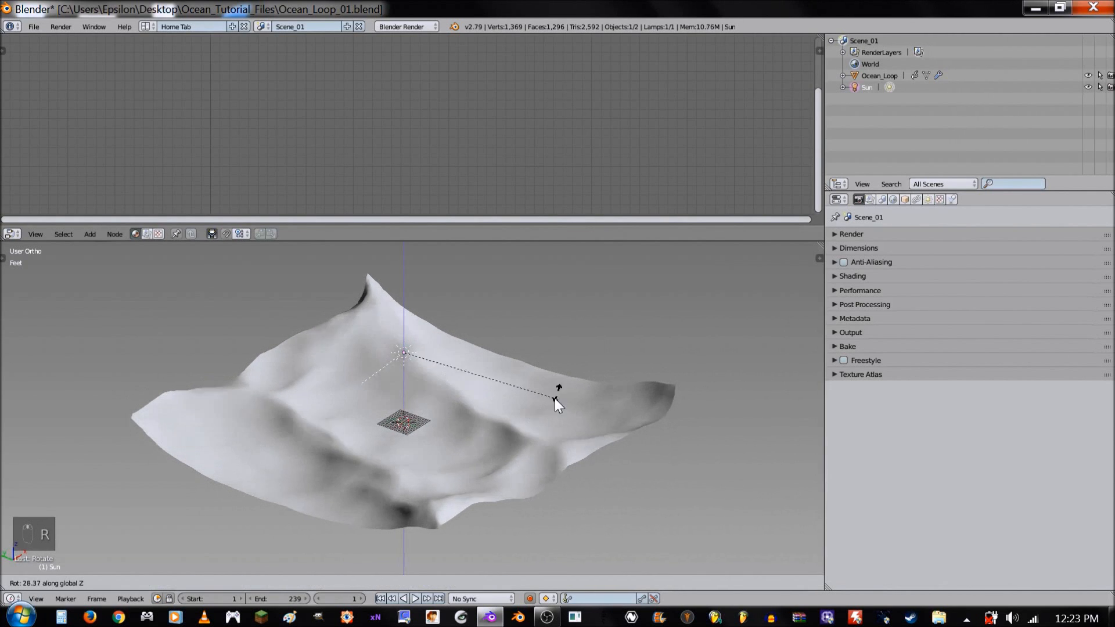
left_click(454, 484)
middle_click_drag(454, 483, 445, 462)
- Add a Hemi lamp and move it up slightly along Z, keeping it below the Sun lamp
right_click(494, 439)
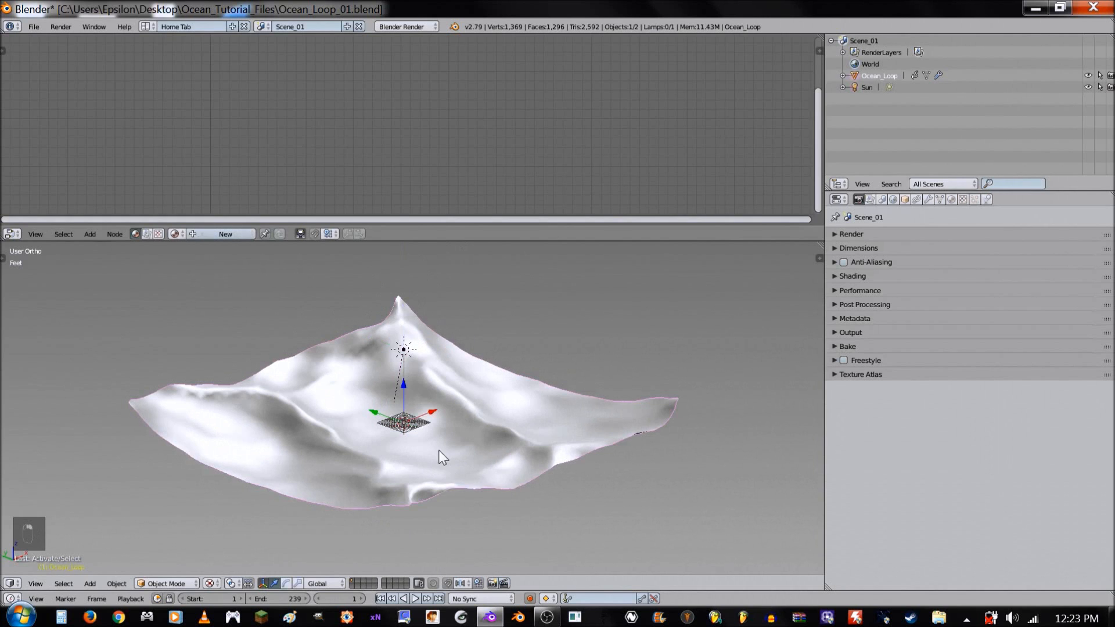
scroll(445, 450, "up", 1)
key("shift+a")
mouse_move(462, 443)
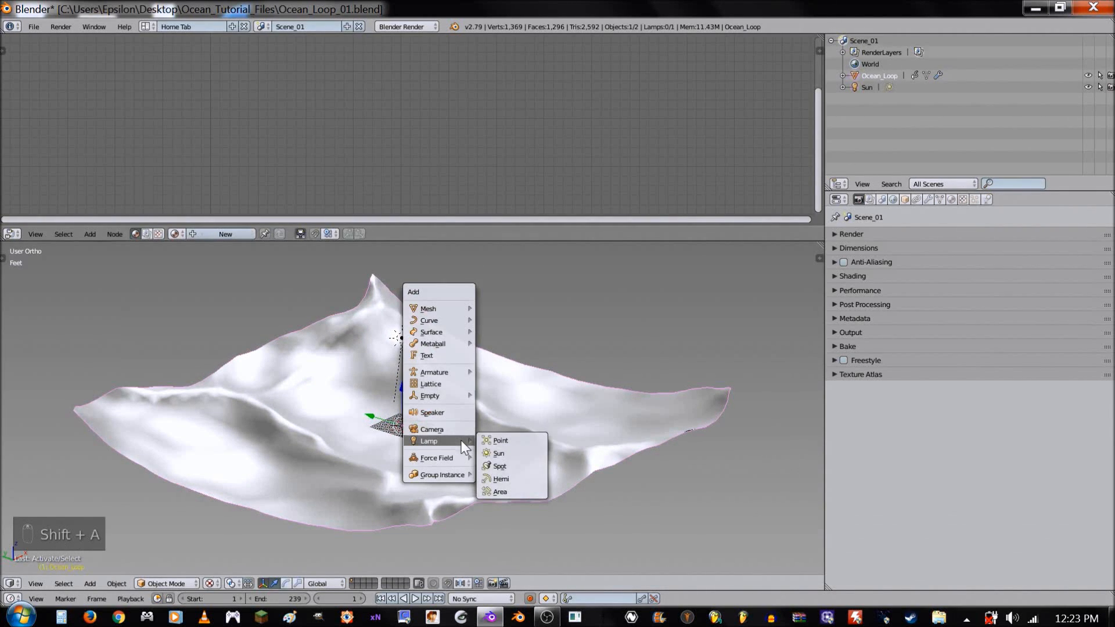
left_click(497, 478)
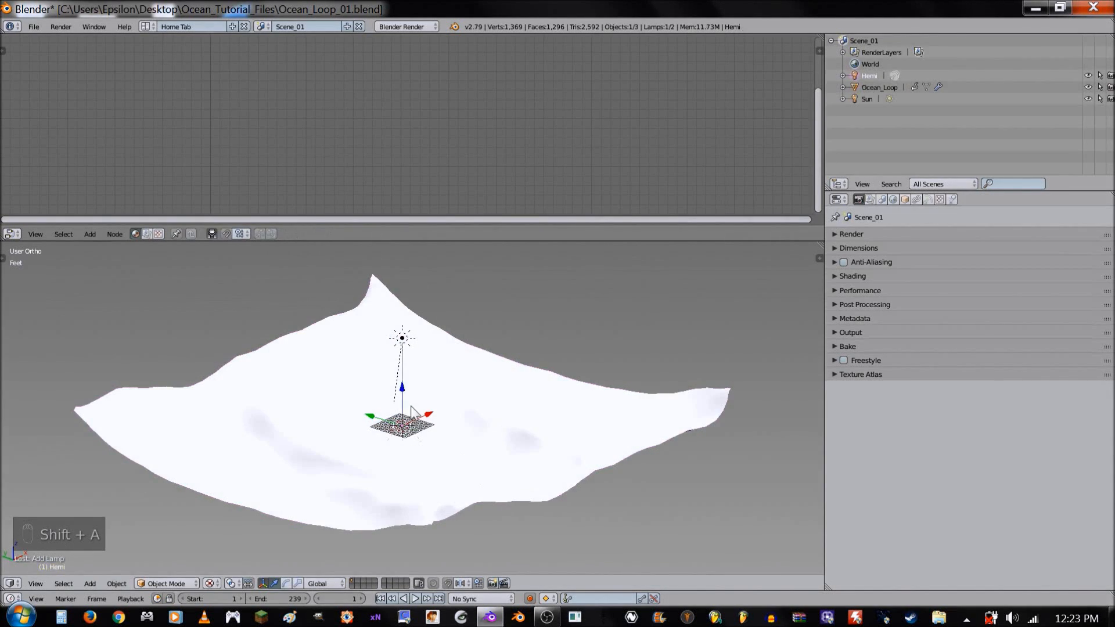
left_click_drag(412, 407, 411, 385)
- Set the Hemi lamp's energy to 0.15
left_click(927, 200)
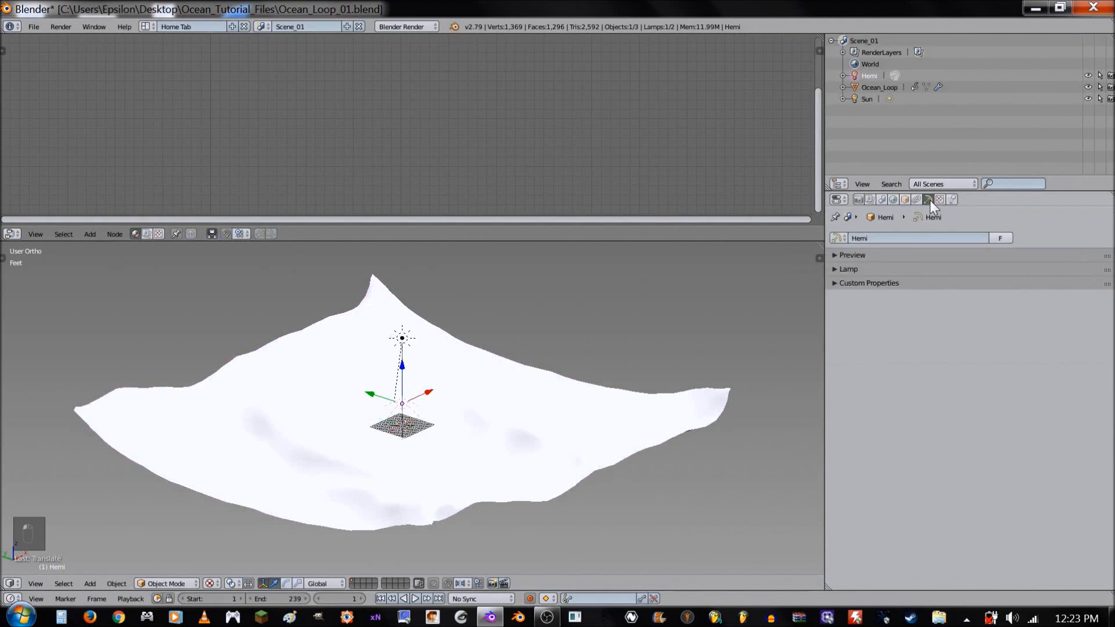
left_click(907, 266)
left_click(924, 314)
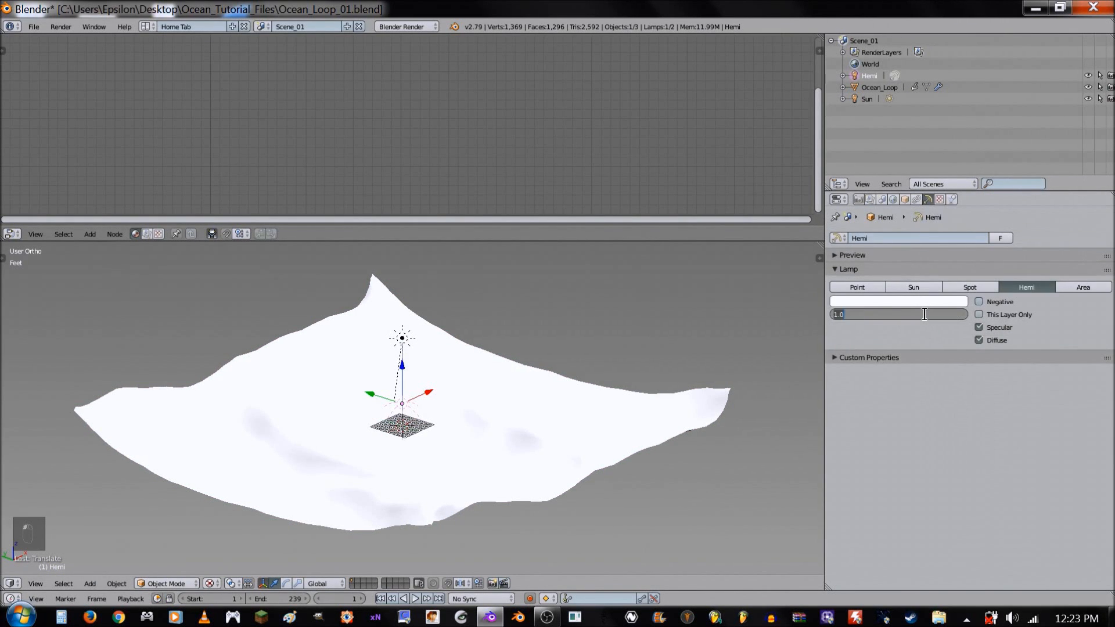
key("BackSpace")
type(".15")
key("Return")
- Select the Sun lamp and set its energy to 0.5
right_click(406, 336)
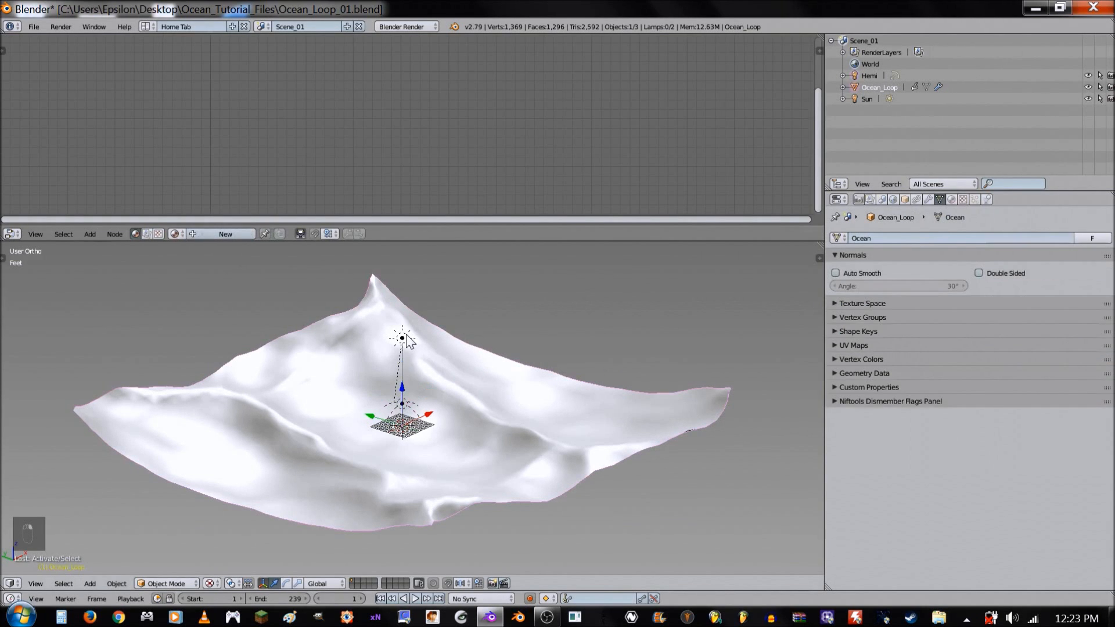
right_click(402, 338)
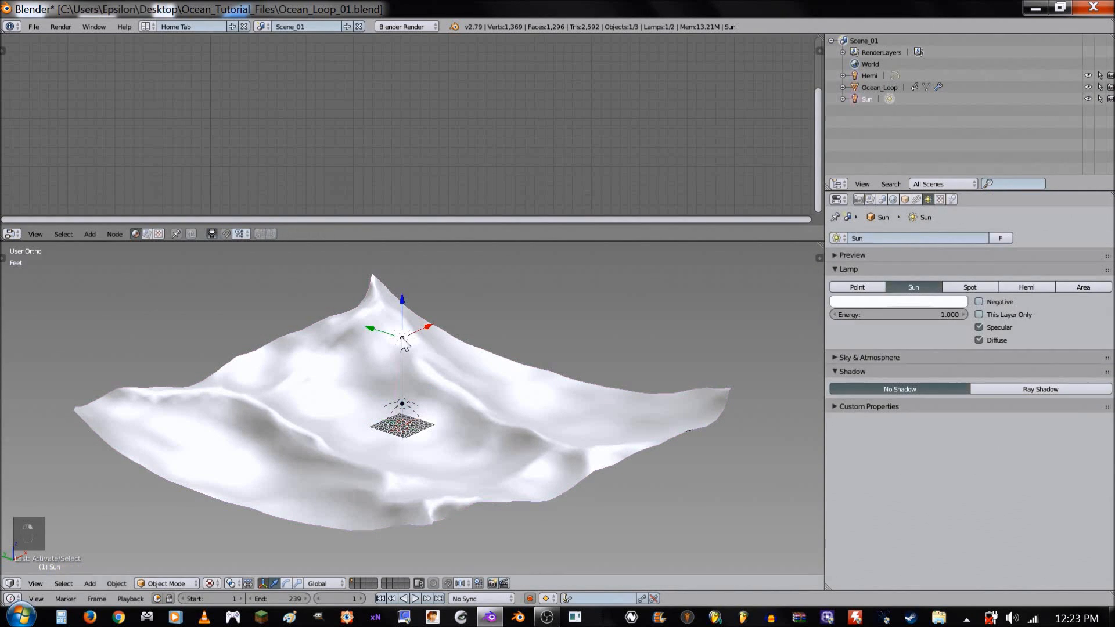
left_click(901, 314)
type(".5")
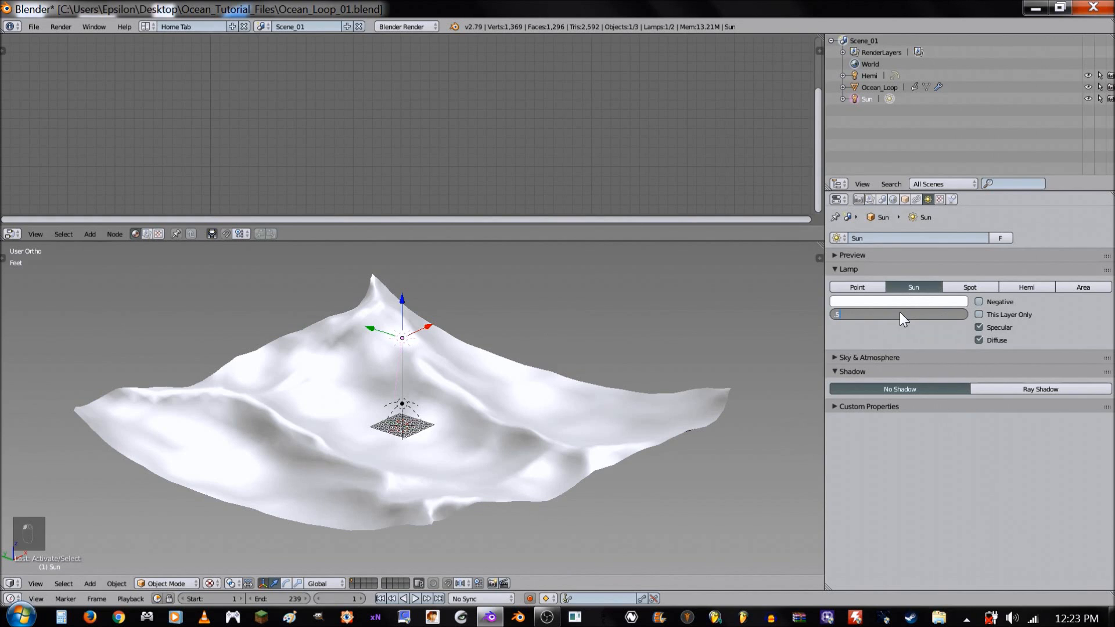
key("Return")
- Rotate the Sun lamp slightly around the global X axis and about 16.5 degrees around global Z
key("r")
key("x")
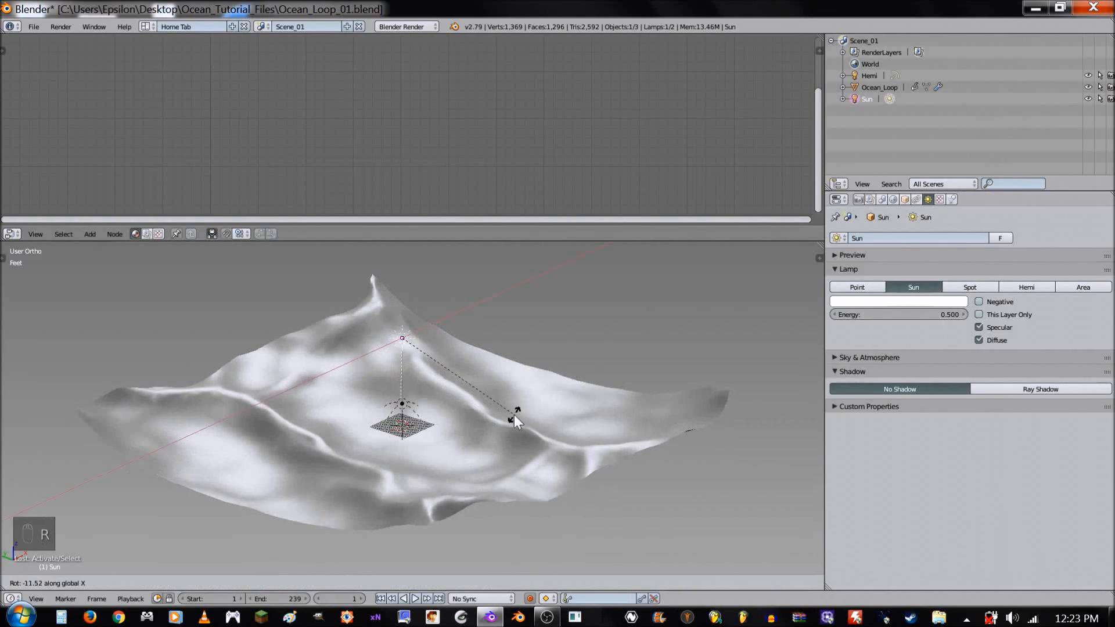
key("r")
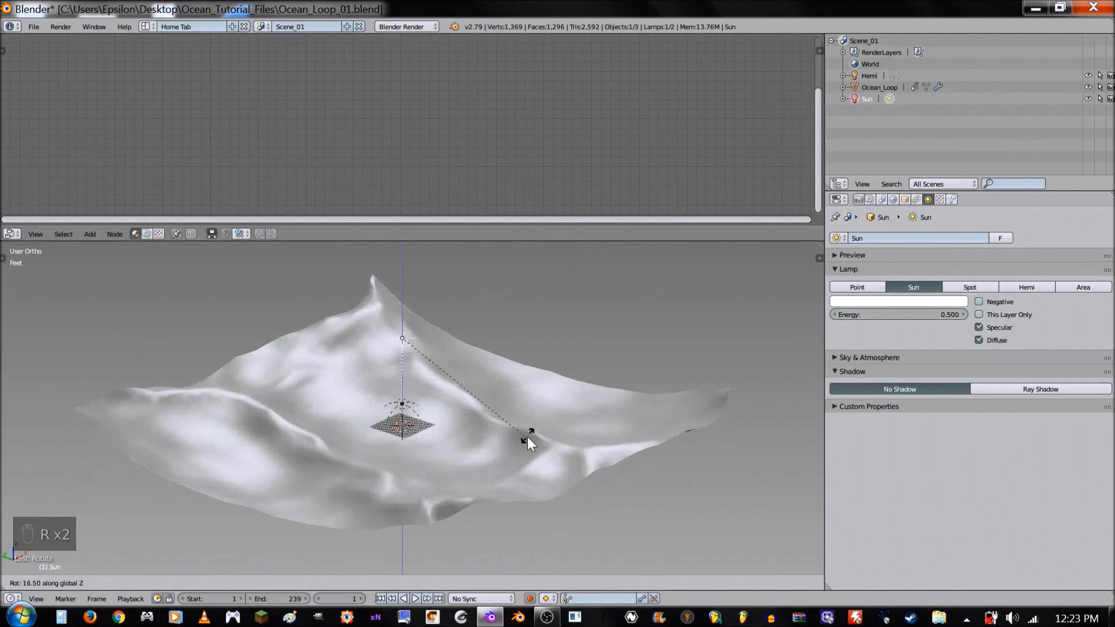
left_click(528, 439)
- Create a new material on the Ocean_Loop mesh and name it Ocean
right_click(502, 406)
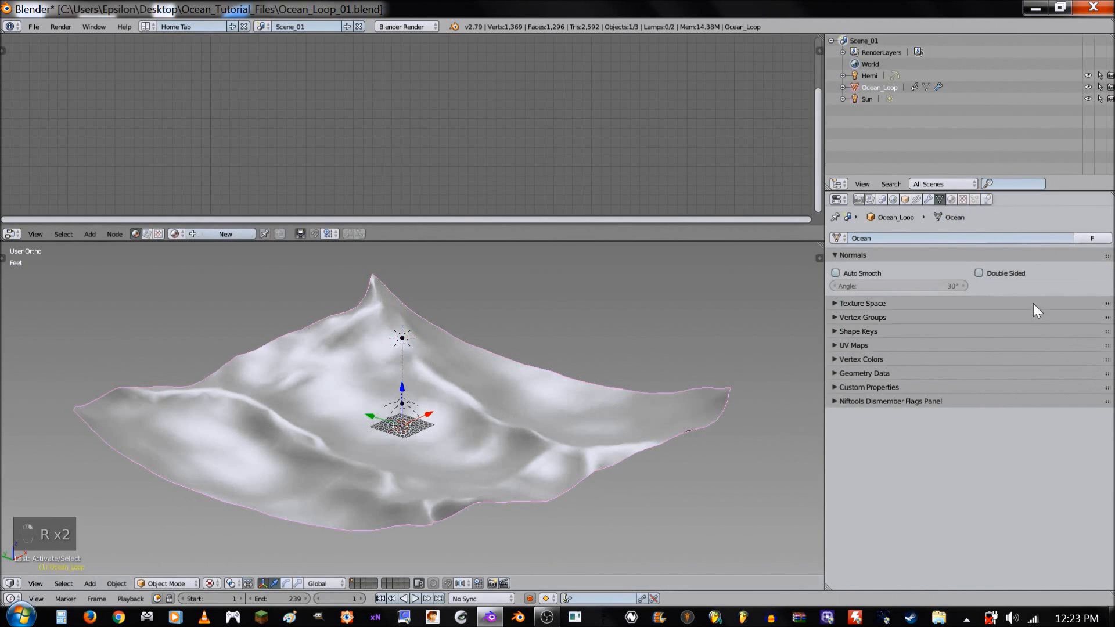
left_click(951, 199)
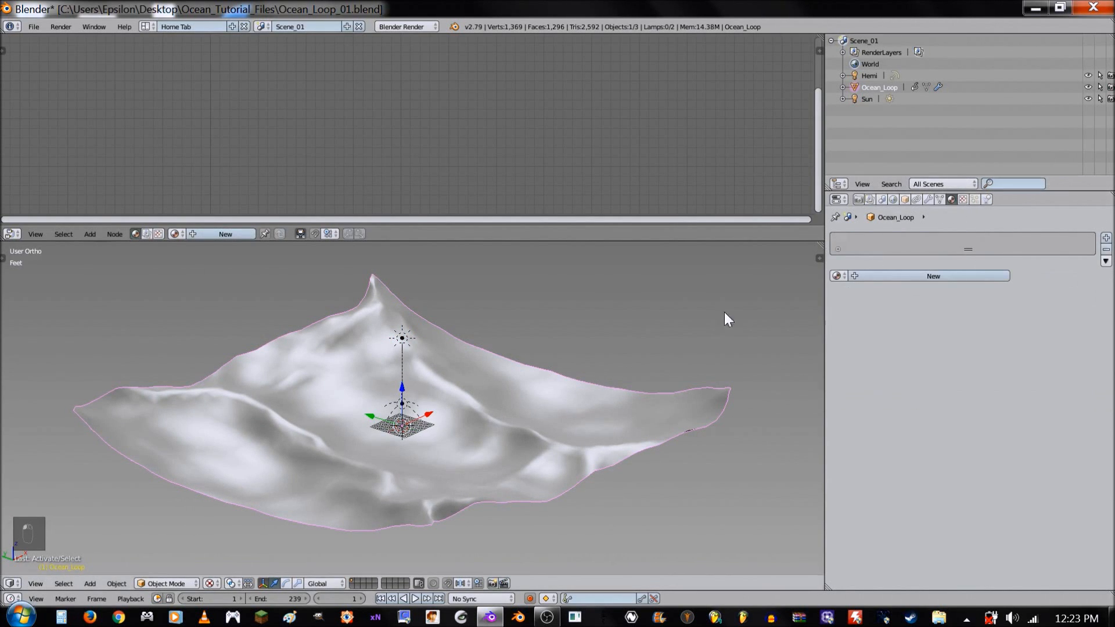
middle_click_drag(545, 423, 554, 424)
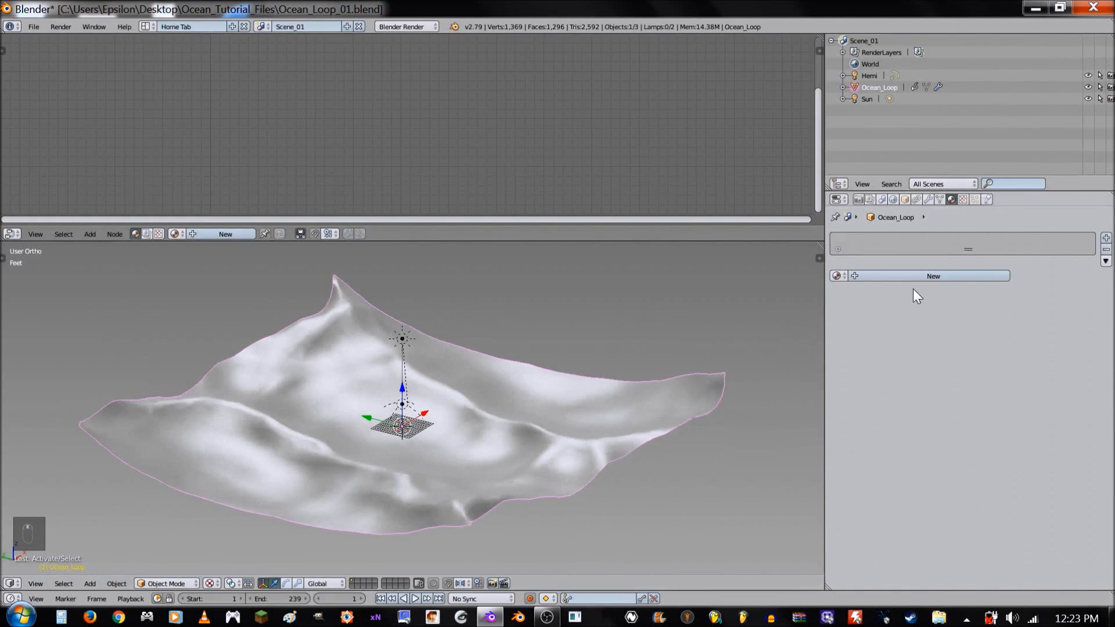
middle_click_drag(662, 347, 615, 349)
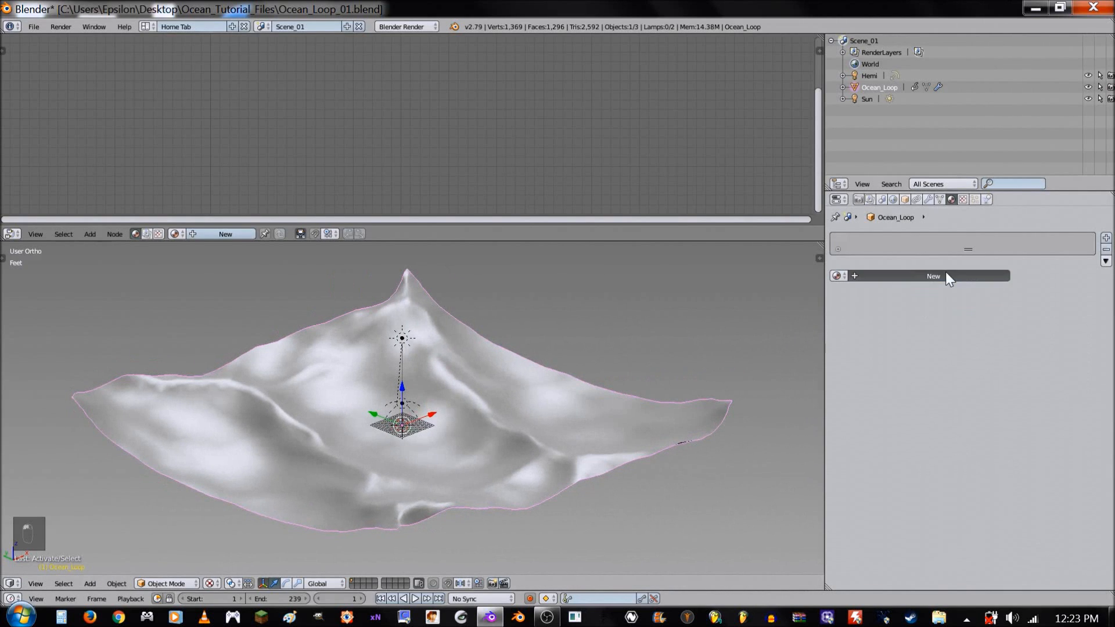
left_click(935, 276)
left_click(911, 276)
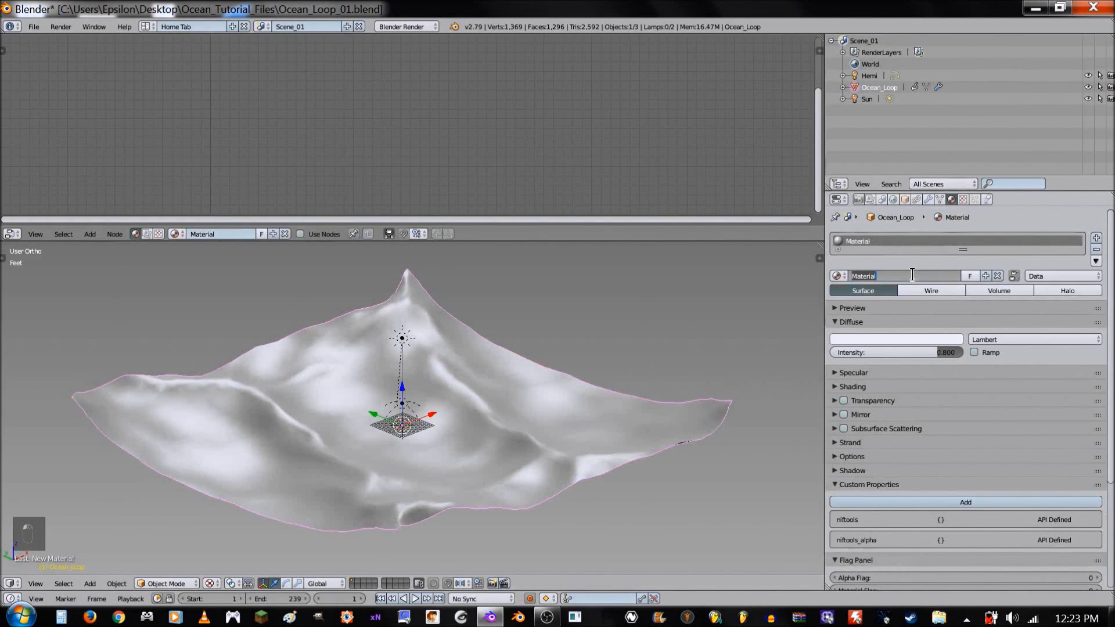
type("Ocean")
key("Return")
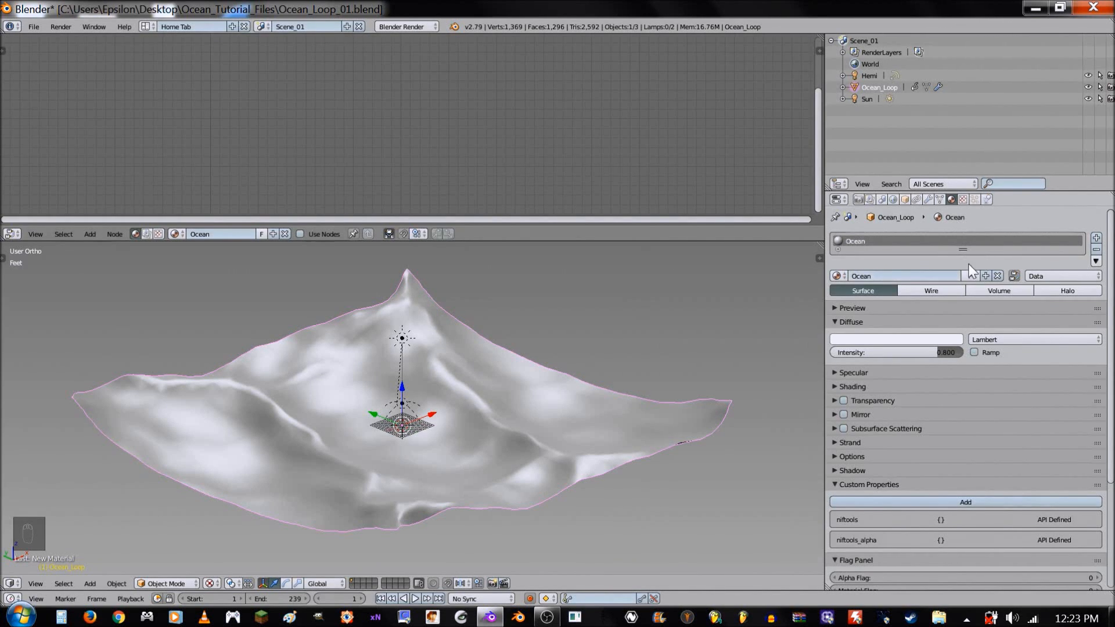
- Set the Ocean material's specular intensity to 1.0 and its specular shader model to WardIso
left_click(873, 371)
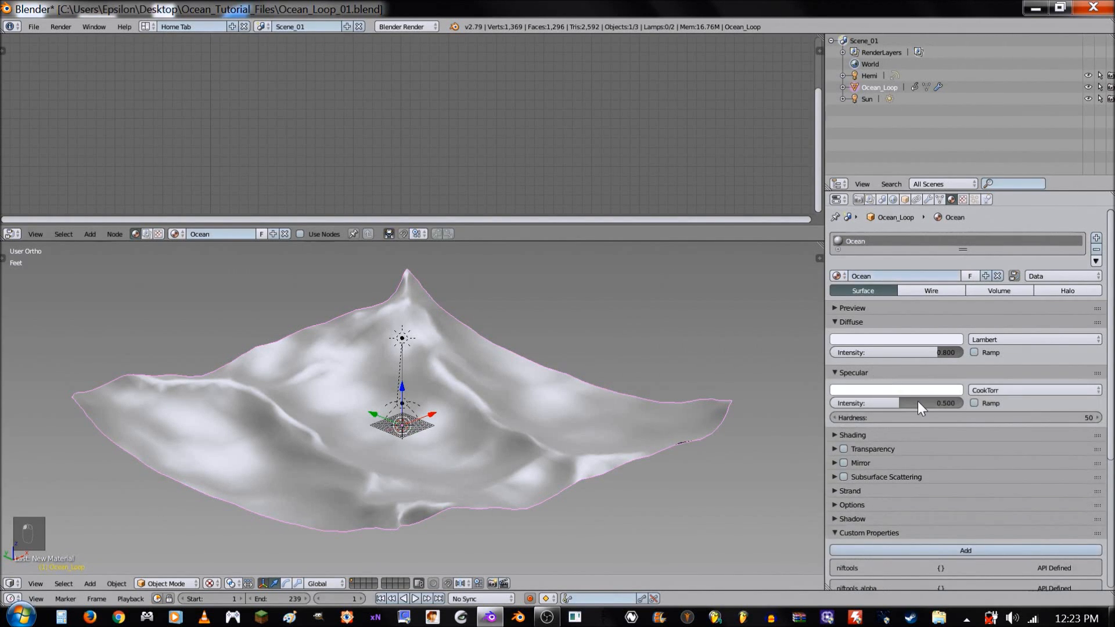
left_click_drag(906, 401, 963, 403)
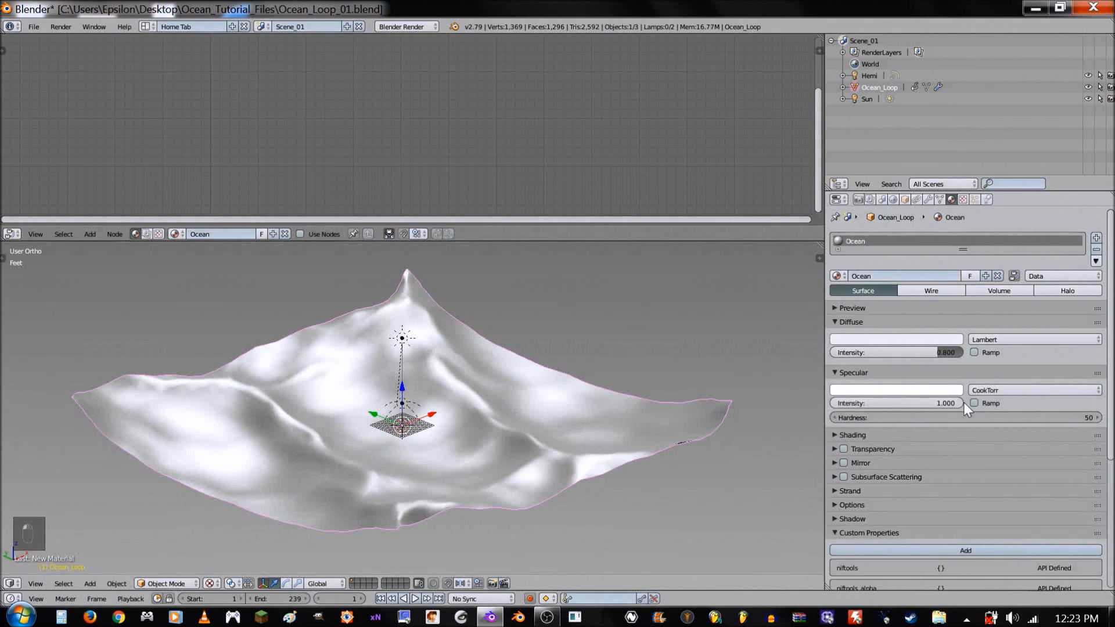
left_click(985, 390)
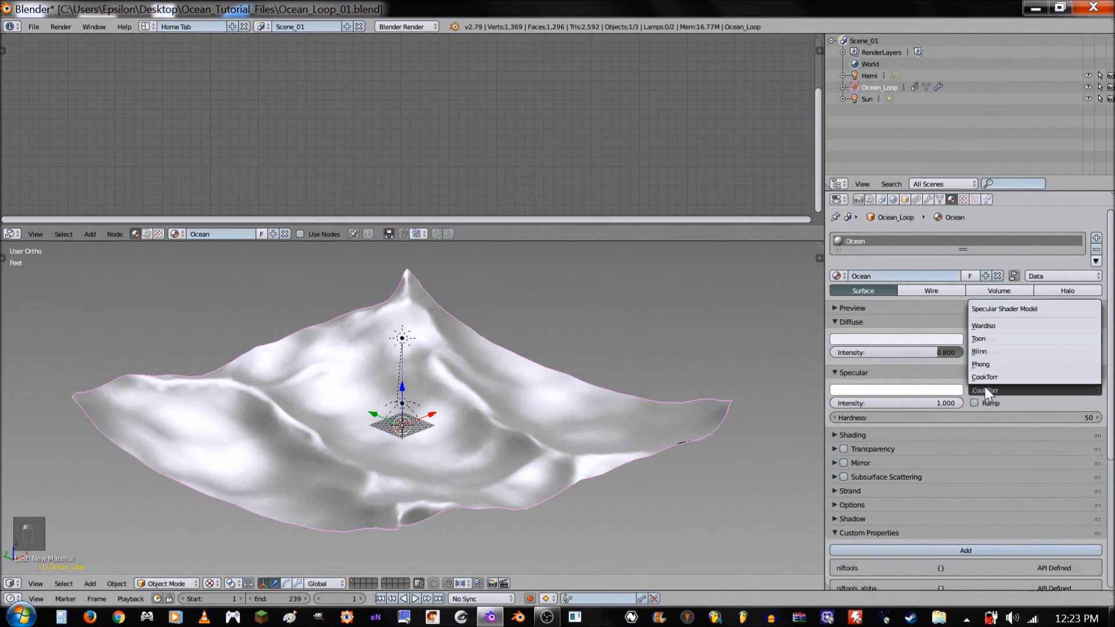
left_click(990, 327)
- Set the Ocean material's specular slope to 0.025
left_click(969, 418)
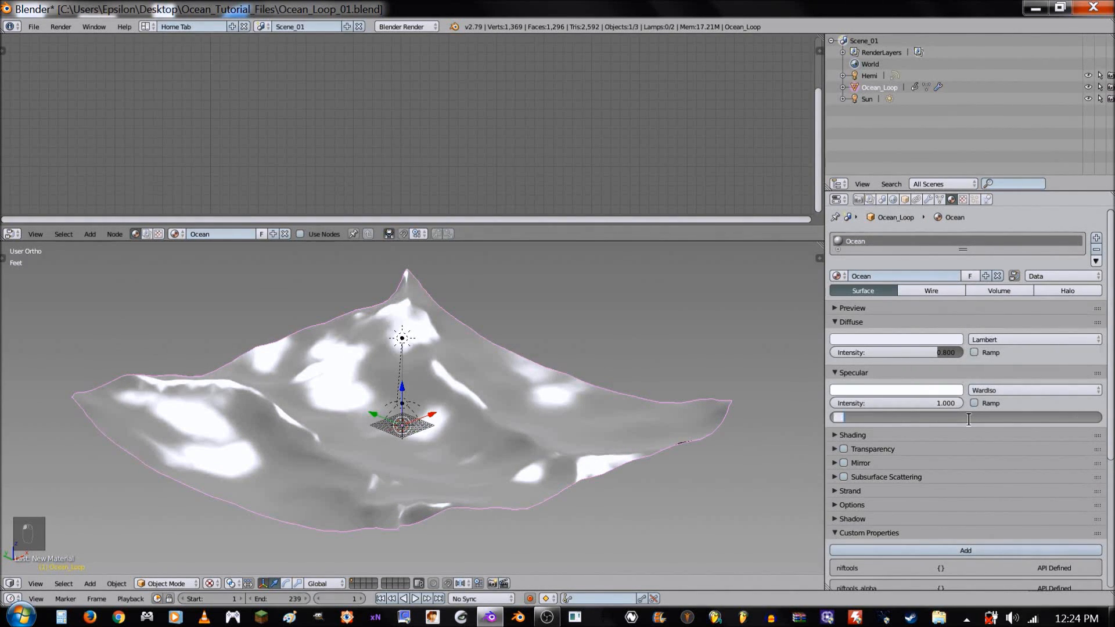
key("BackSpace")
key("BackSpace")
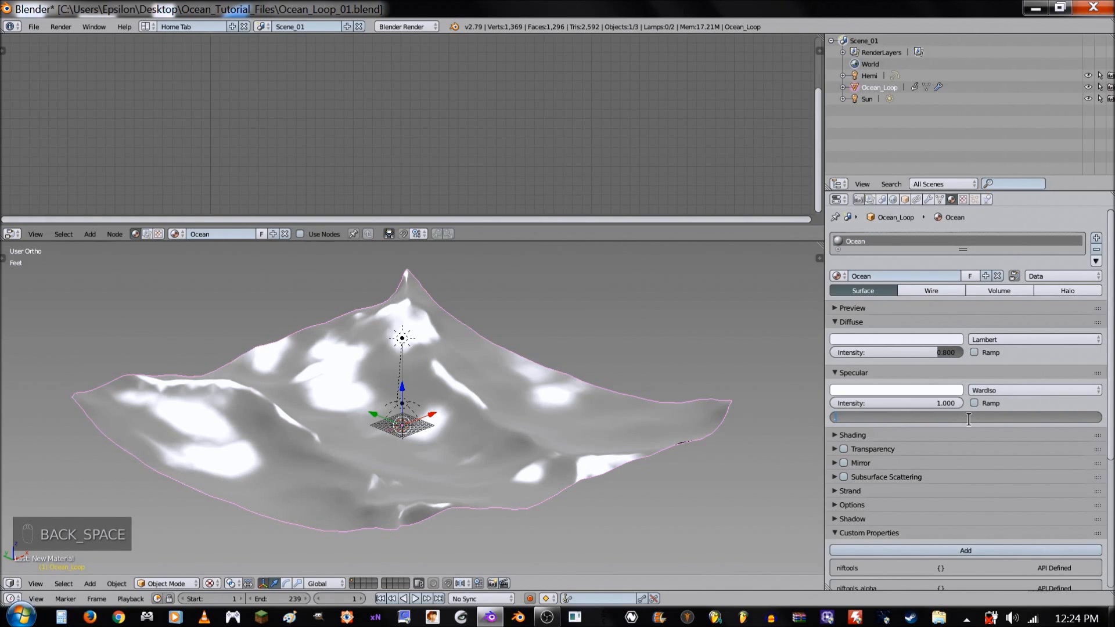
type("0.025")
key("Return")
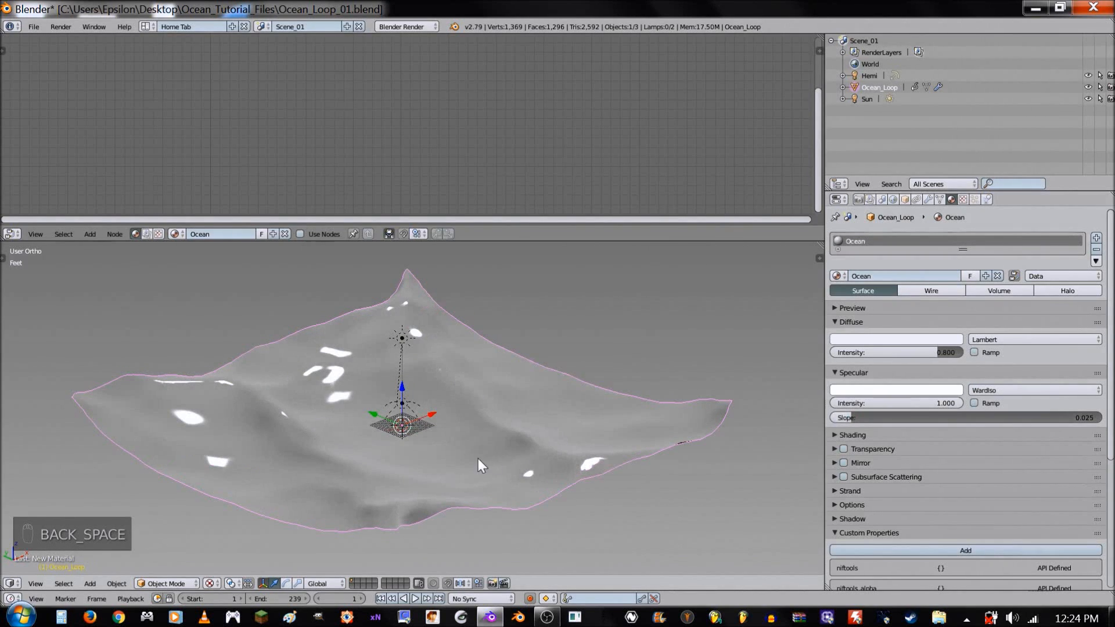
scroll(522, 468, "up", 3)
scroll(559, 468, "down", 2)
scroll(575, 429, "up", 4)
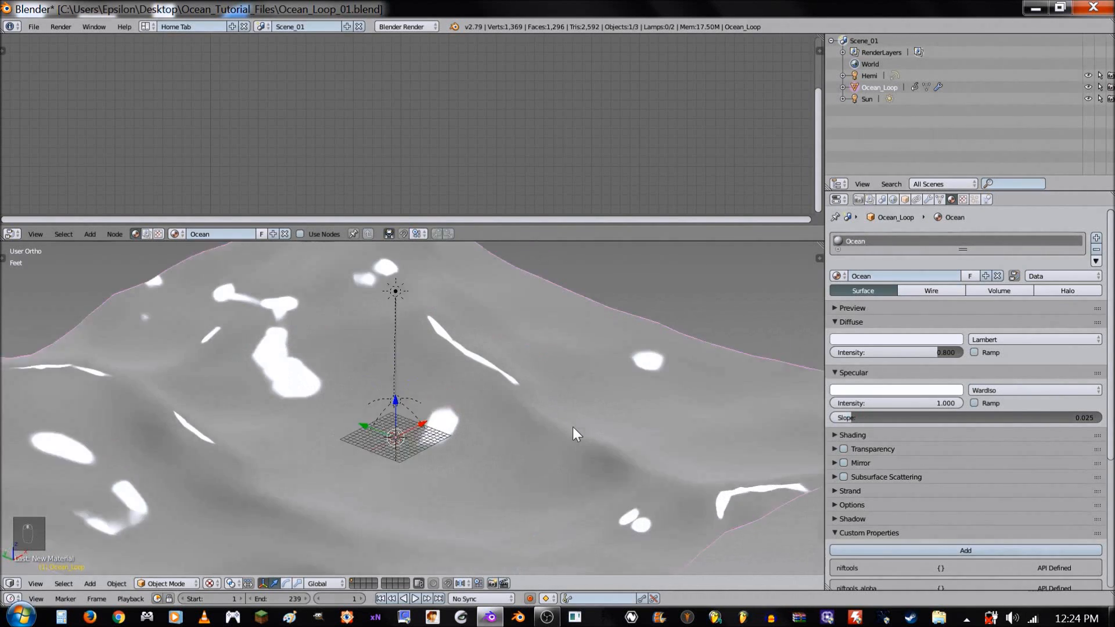
scroll(566, 438, "down", 5)
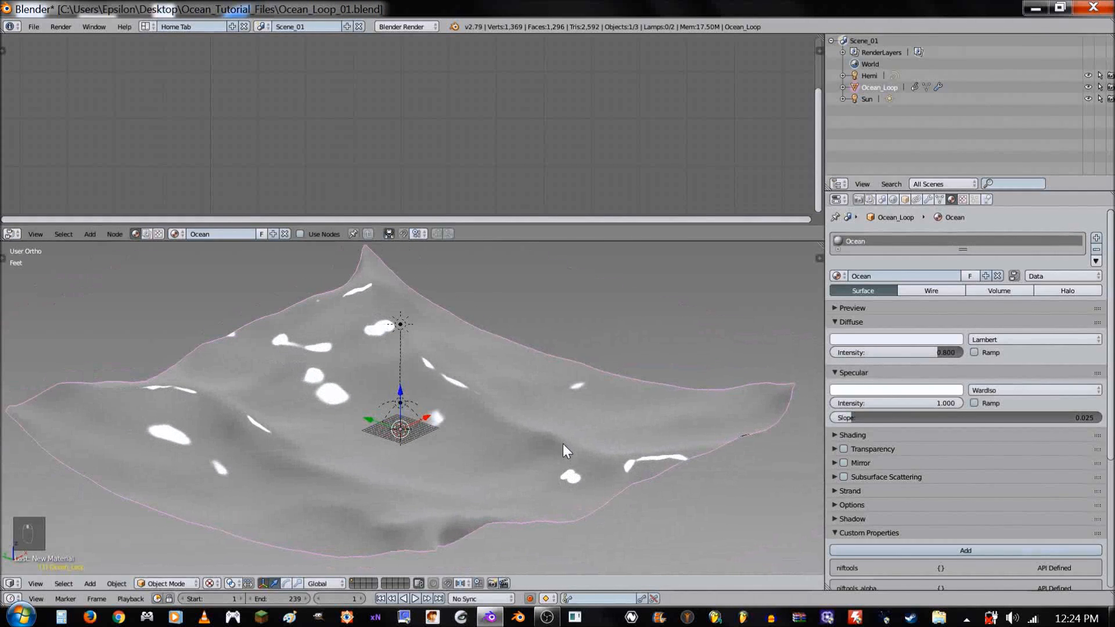
- Add a texture to the Ocean material and load CubeMap_Ocean_01.jpg from the Textures folder of Ocean_Tutorial_Files into it
left_click(962, 199)
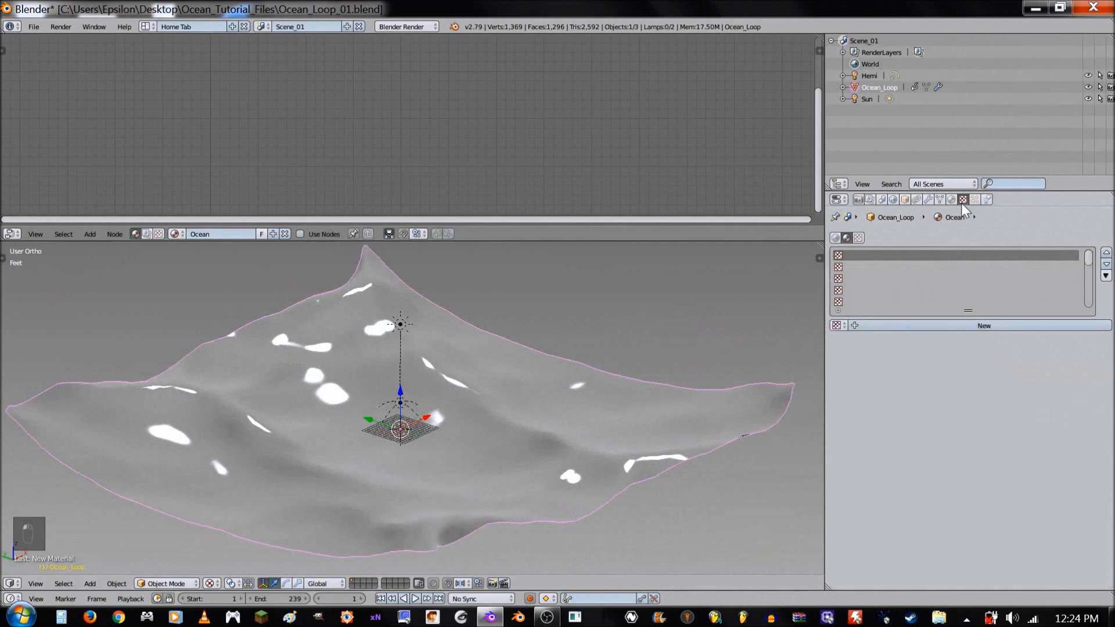
left_click(907, 327)
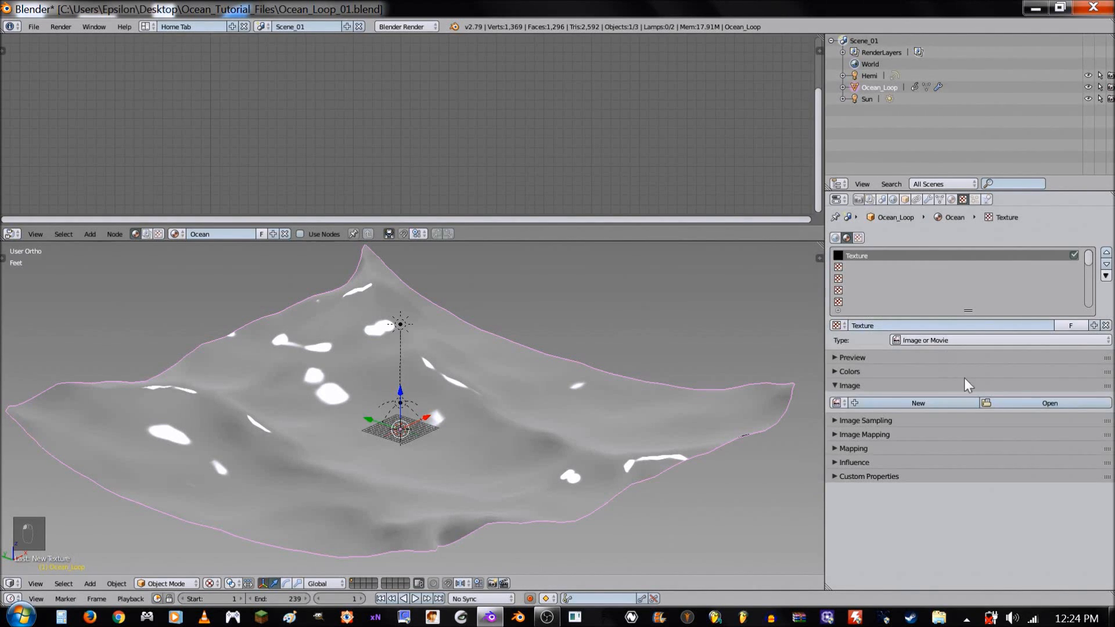
left_click(1044, 406)
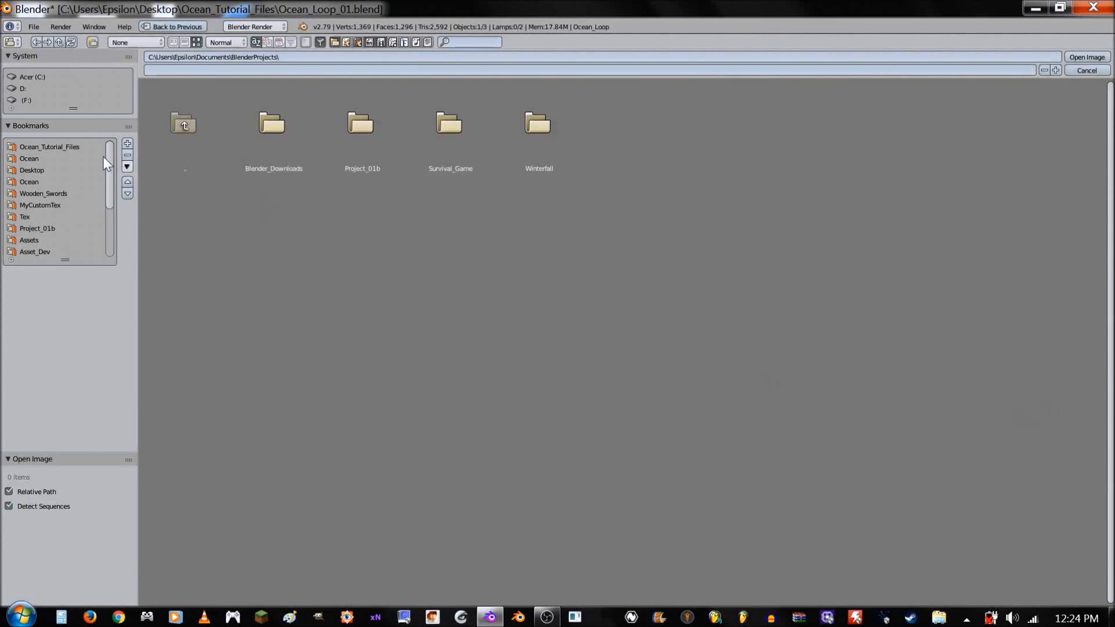
left_click(71, 147)
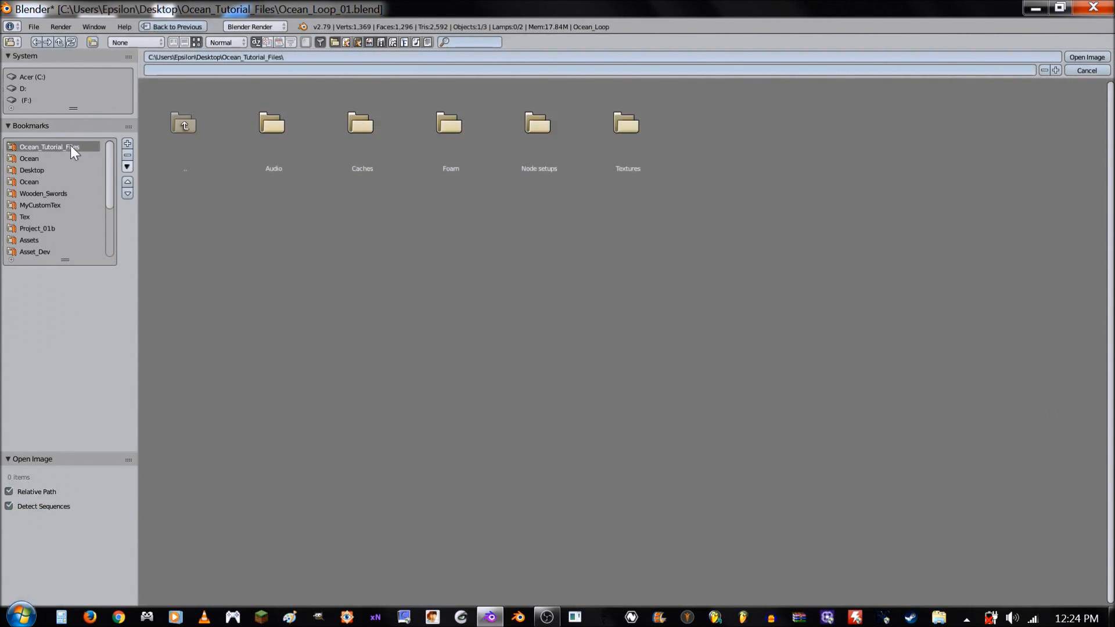
left_click(637, 134)
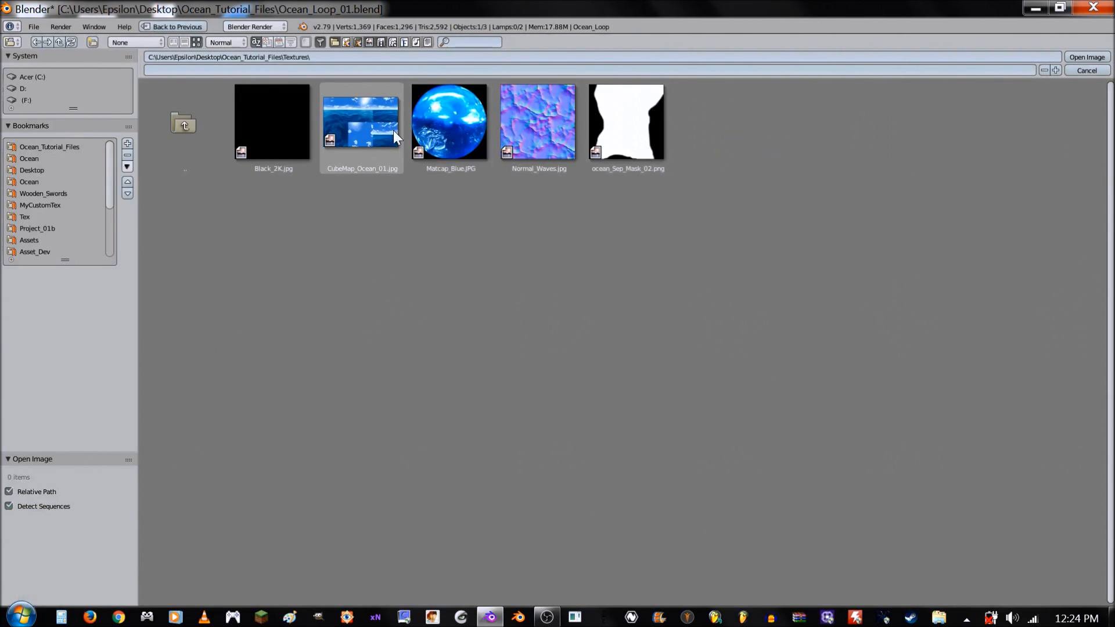
left_click(367, 121)
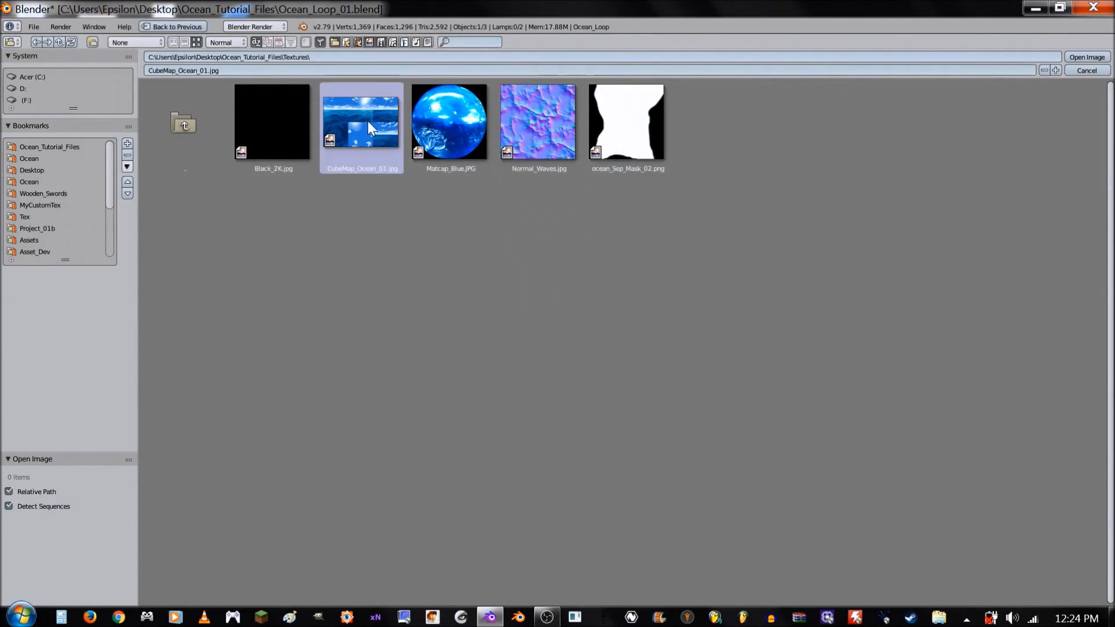
double_click(367, 121)
- Change the node editor area to the UV/Image Editor and display CubeMap_Ocean_01.jpg in full there
left_click(9, 234)
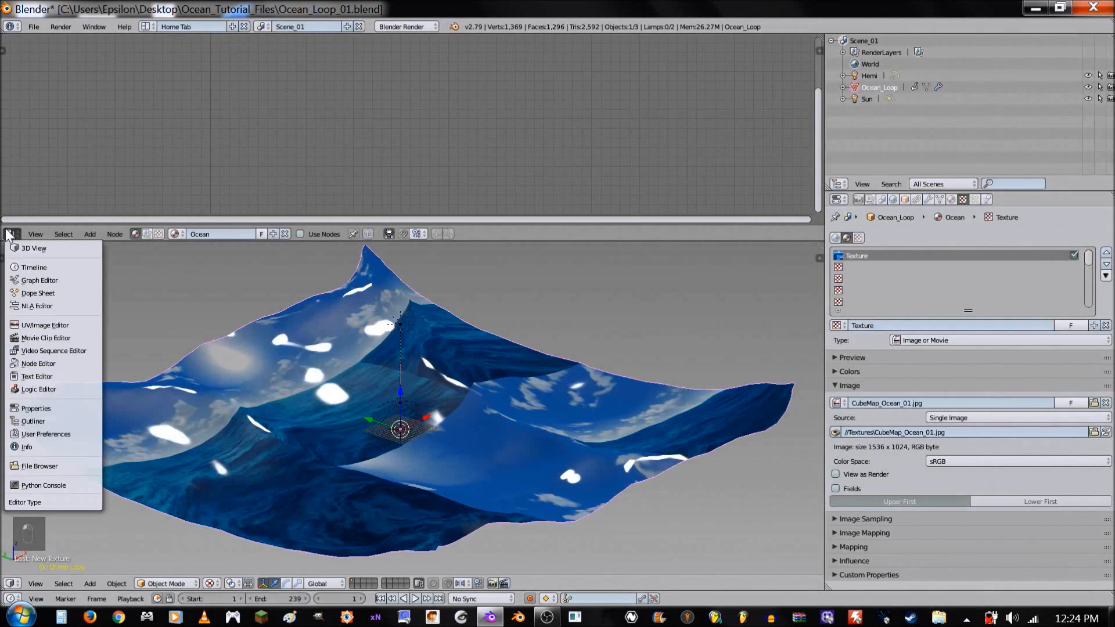
left_click(44, 324)
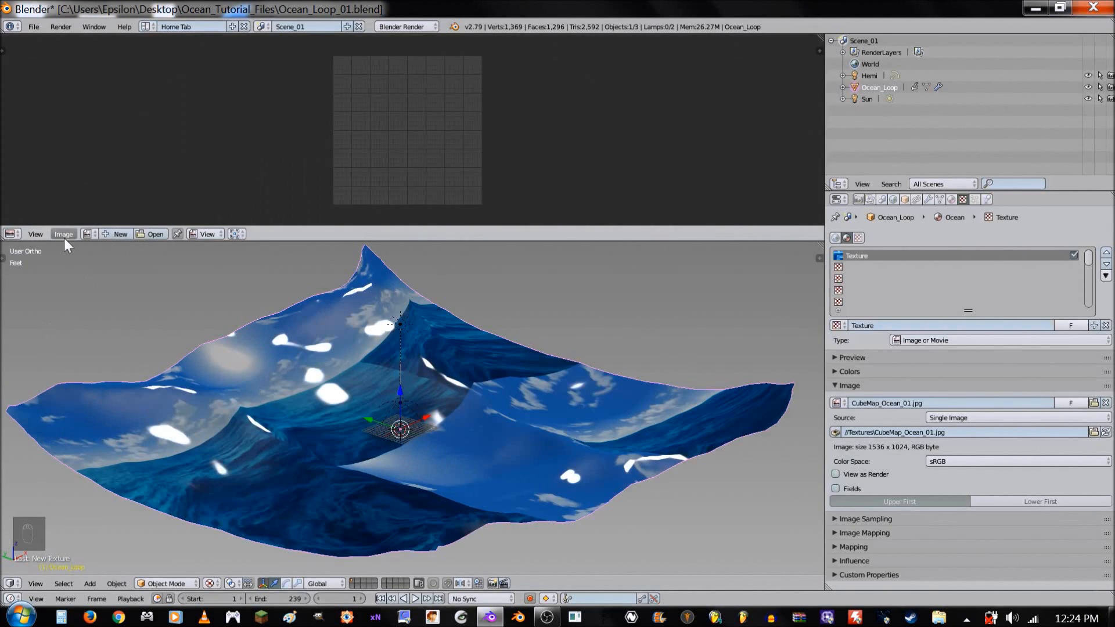
left_click(87, 234)
left_click(111, 254)
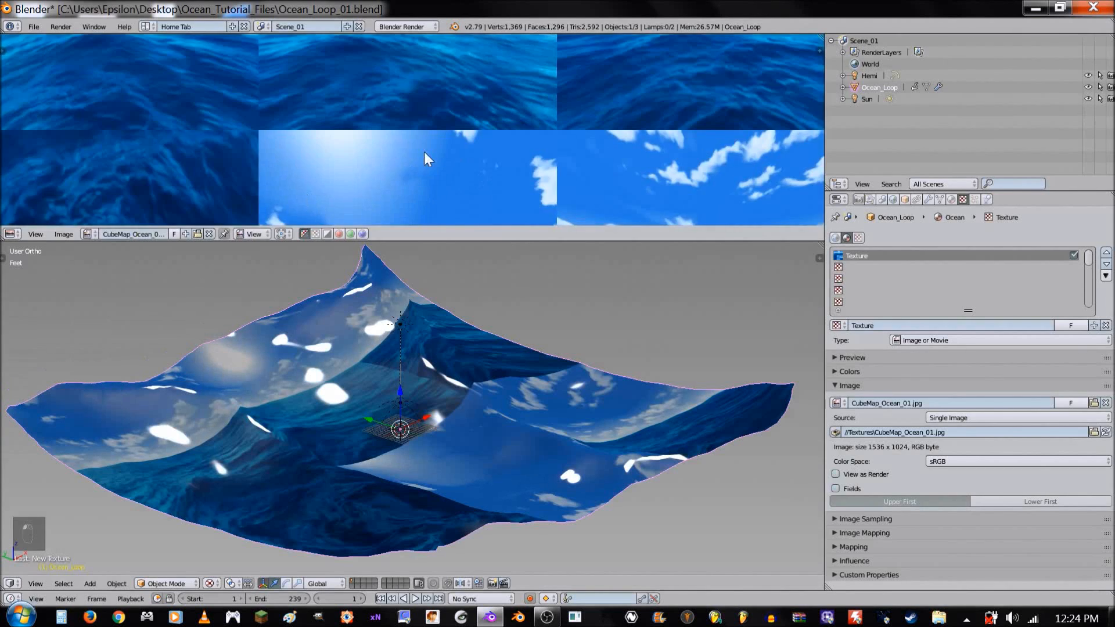
scroll(424, 152, "down", 6)
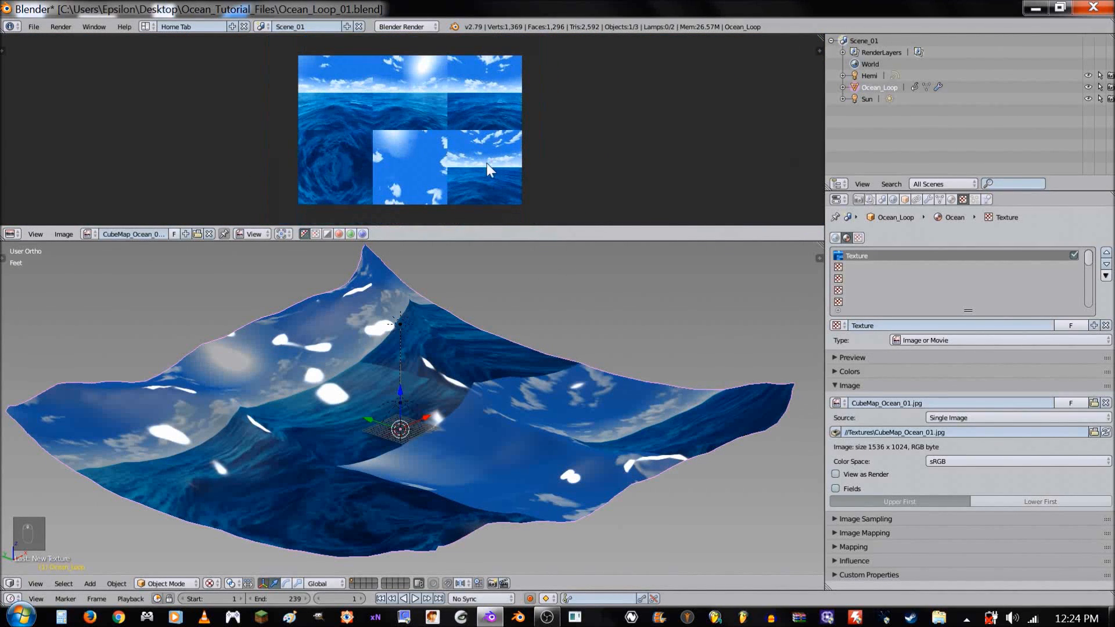
left_click(466, 166)
scroll(466, 166, "up", 1)
scroll(465, 166, "down", 1)
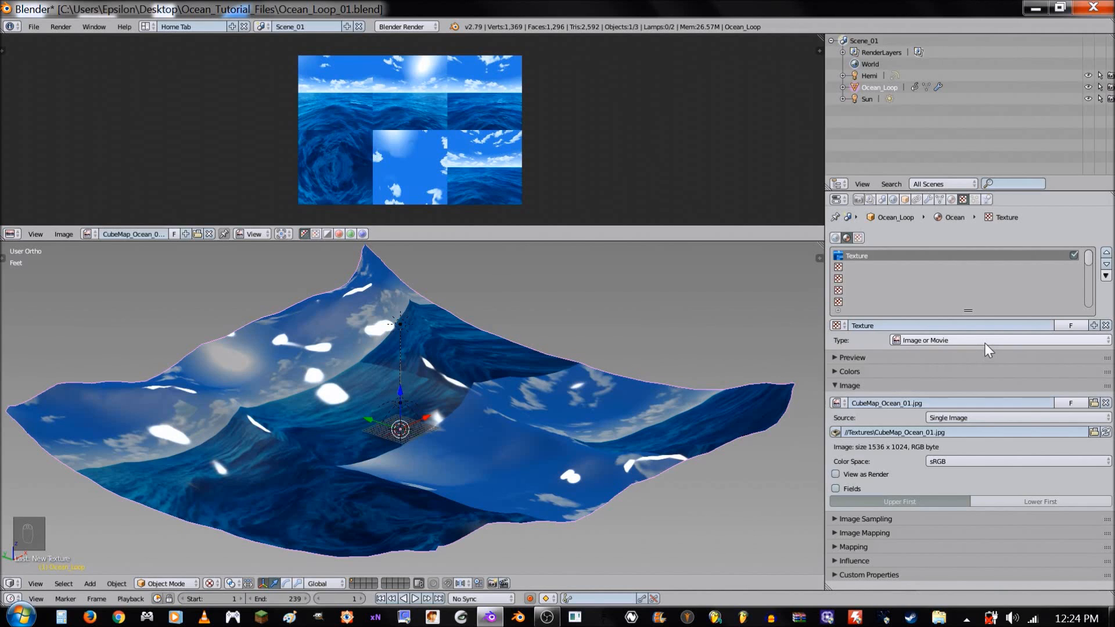
- Make the cube map texture an Environment Map using the image file, with its mapping coordinates set to Reflection
left_click(948, 342)
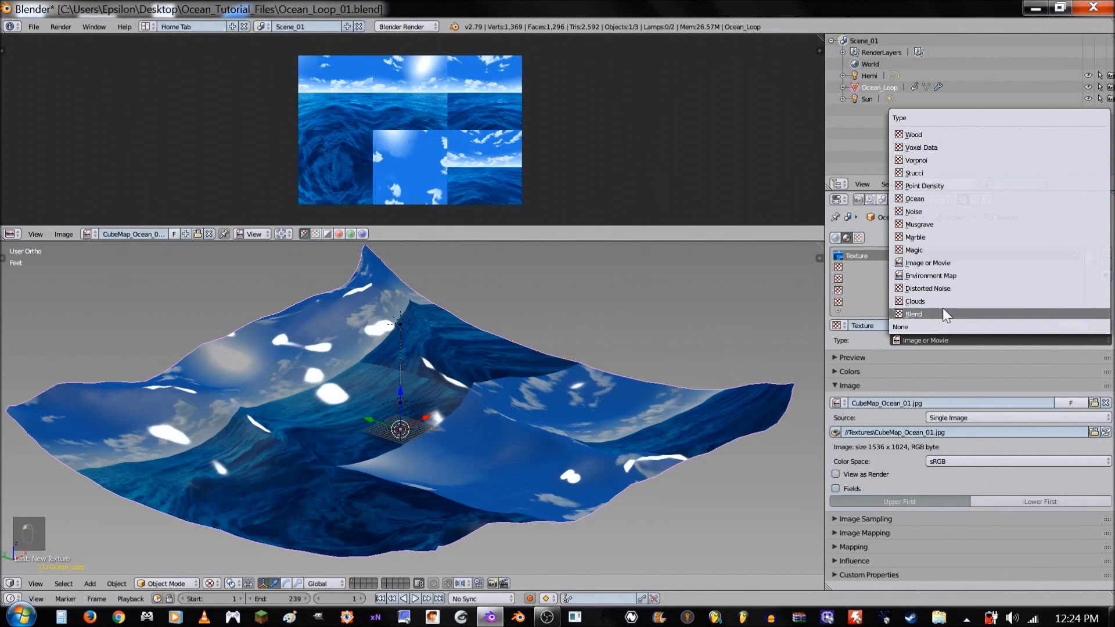
left_click(940, 276)
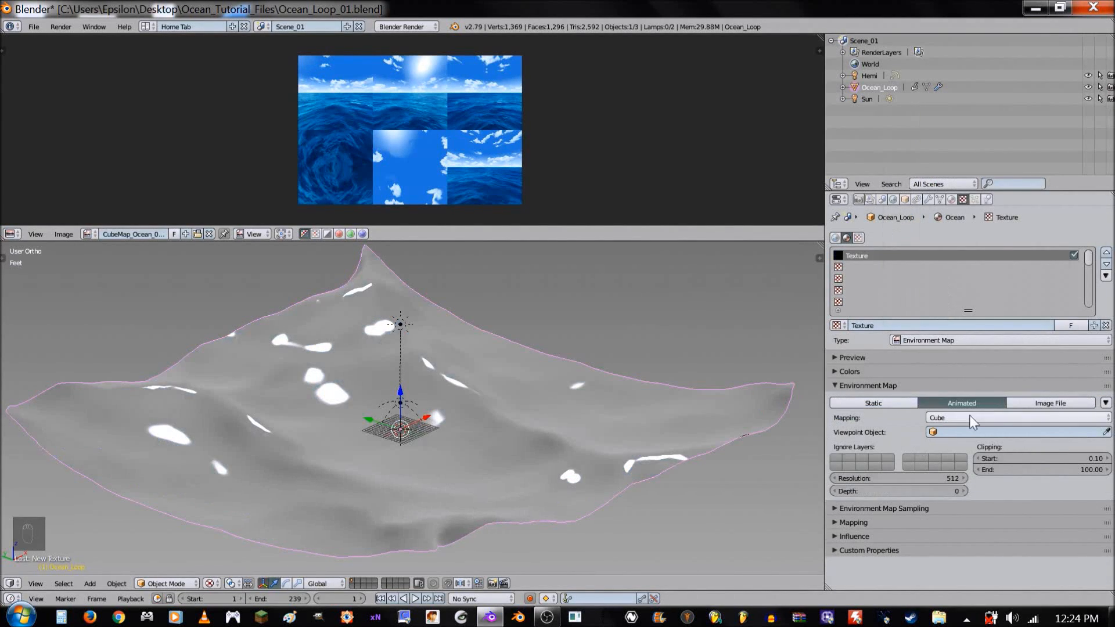
left_click(1040, 402)
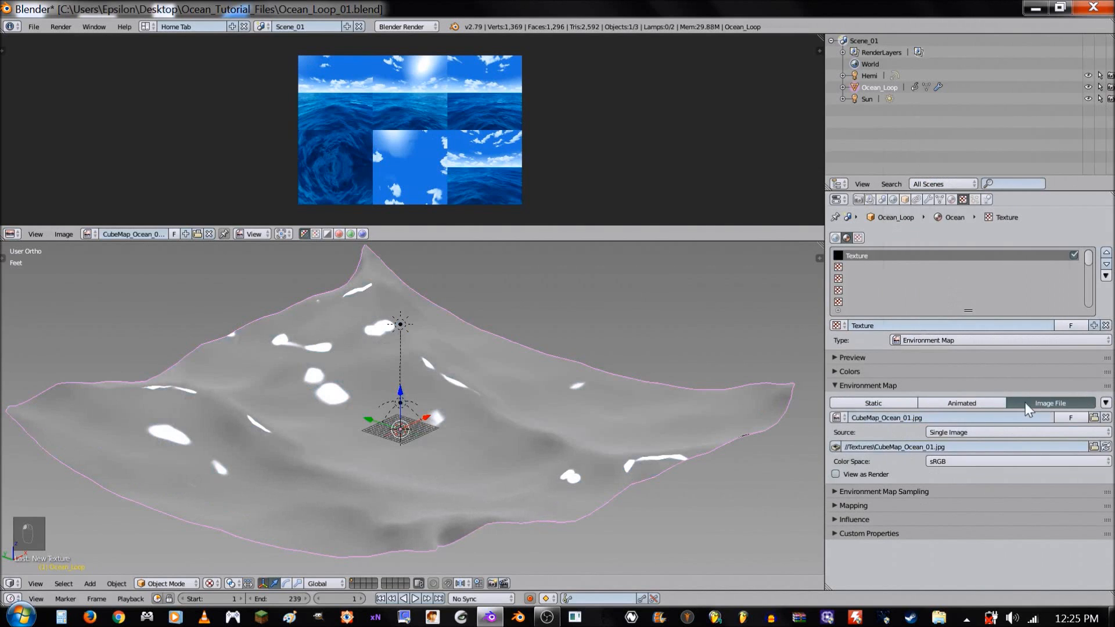
left_click(897, 503)
left_click(954, 522)
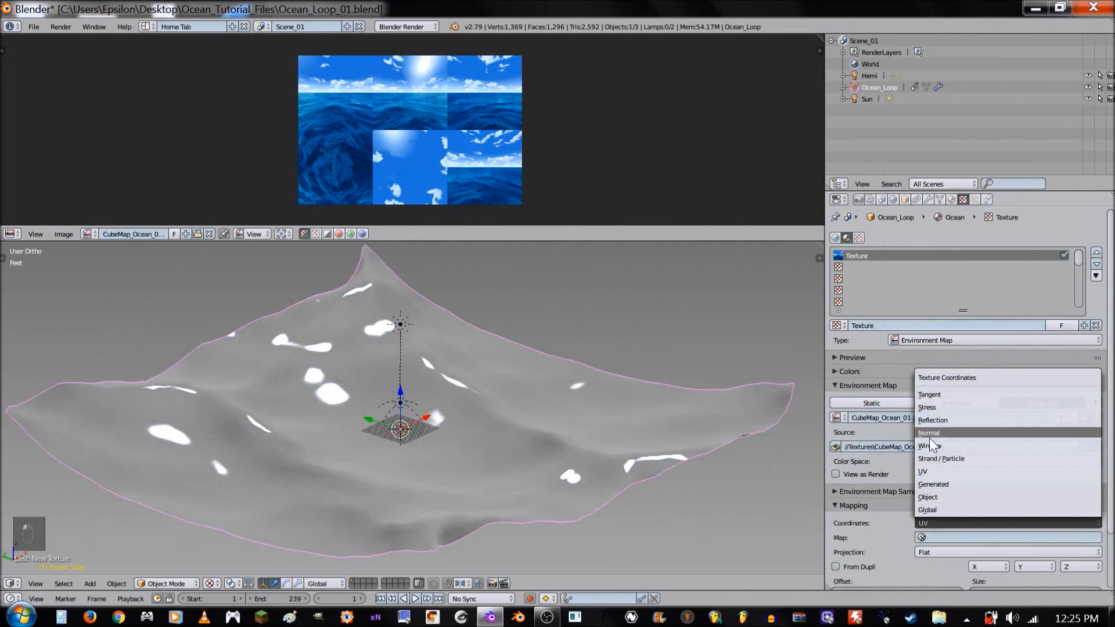
left_click(939, 417)
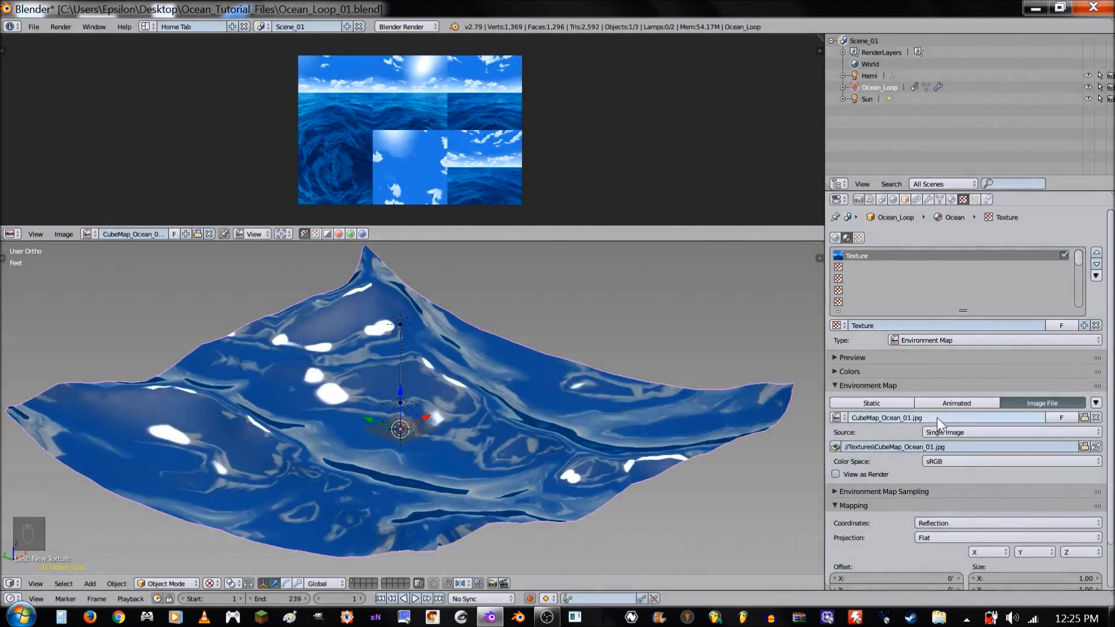
- Switch the 3D view to perspective and examine the reflections on the ocean mesh
middle_click_drag(584, 451, 569, 410)
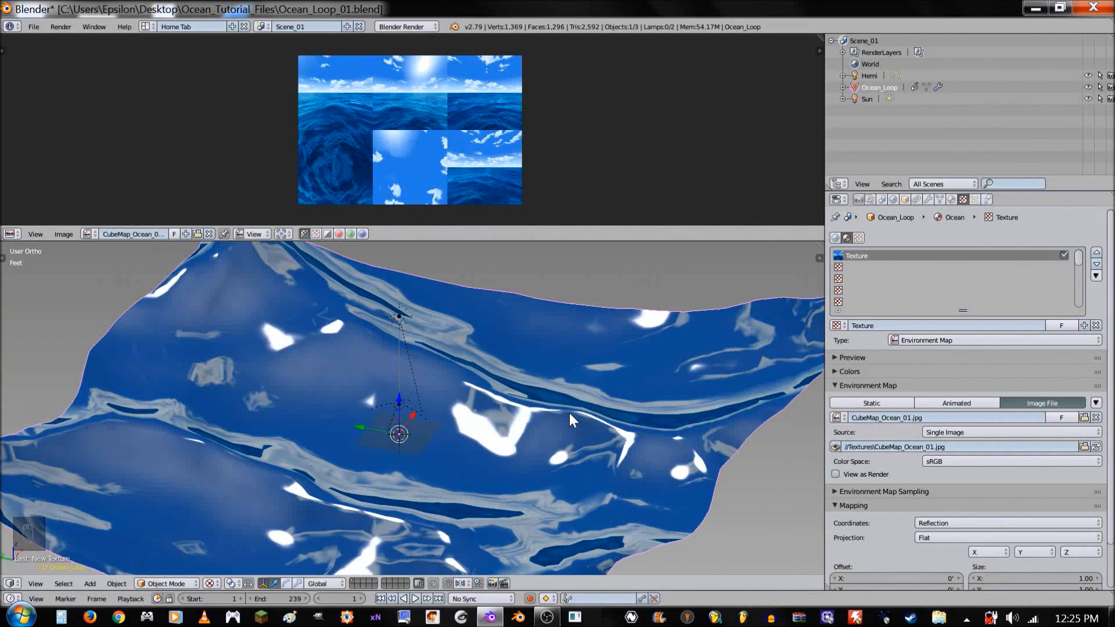
key("KP_5")
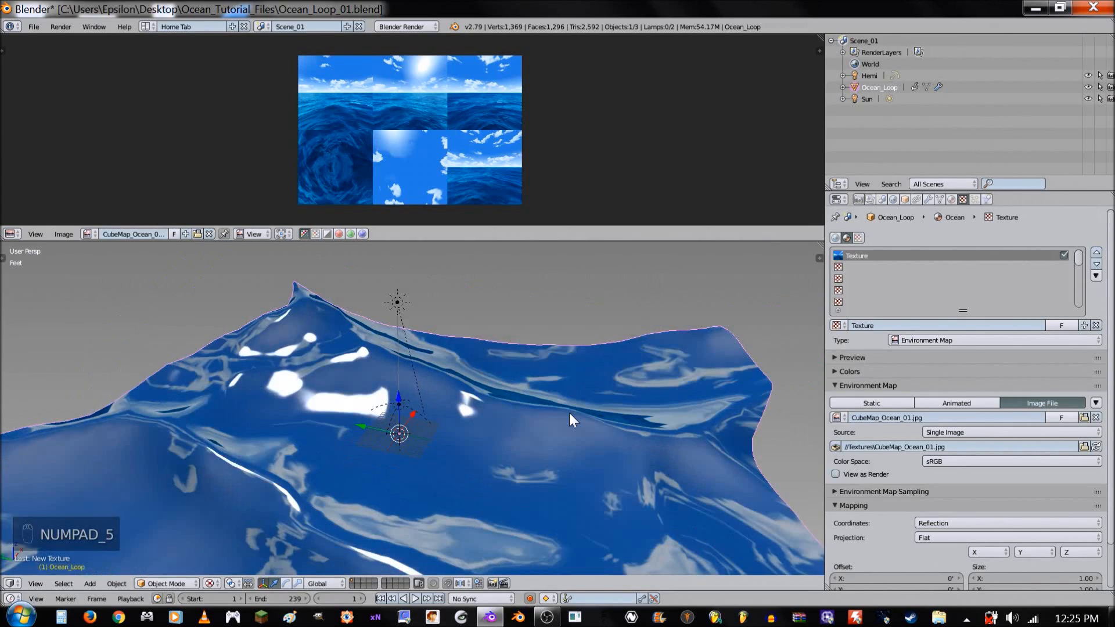
mouse_move(569, 413)
middle_mouse_down()
mouse_move(359, 421)
mouse_move(566, 406)
mouse_move(552, 402)
middle_mouse_up()
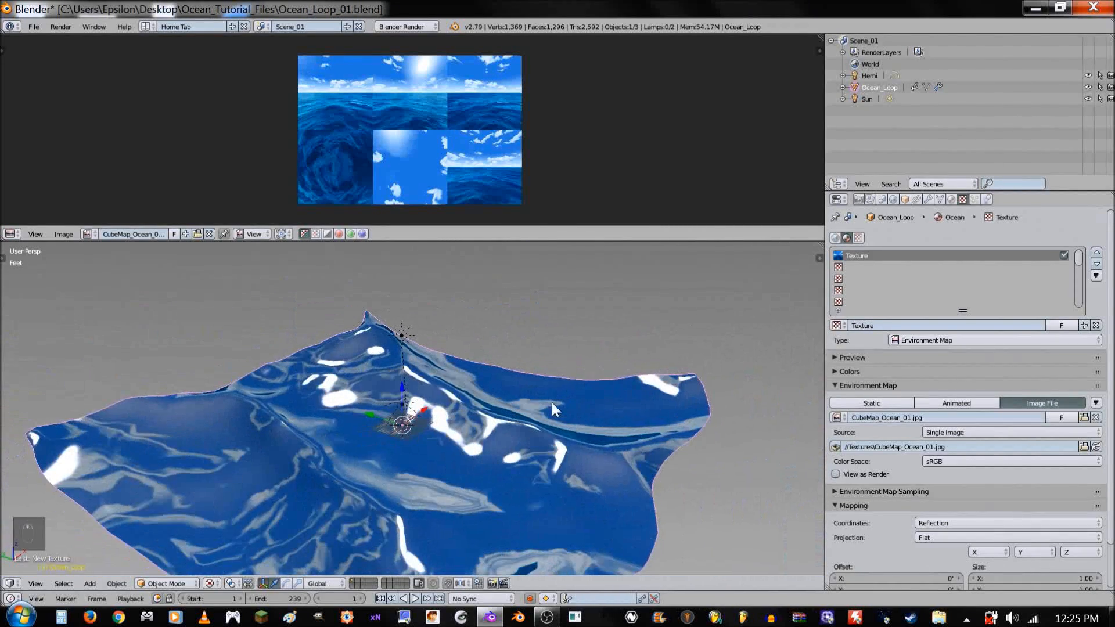
- Add a second texture to the Ocean material and load Matcap_Blue.JPG from the Textures folder into it
left_click(882, 267)
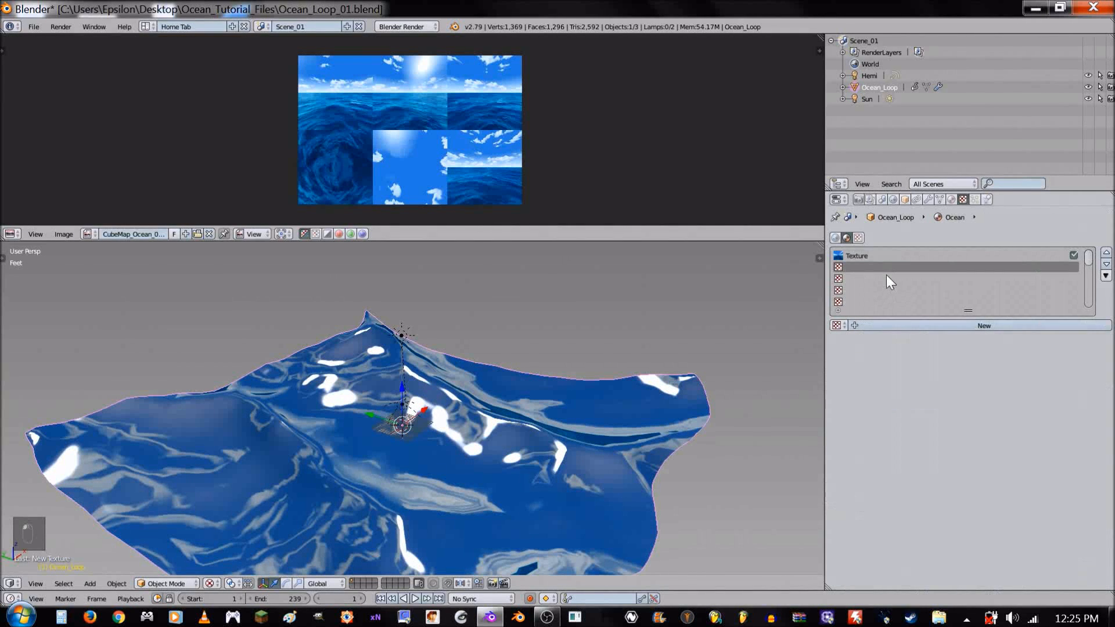
left_click(949, 326)
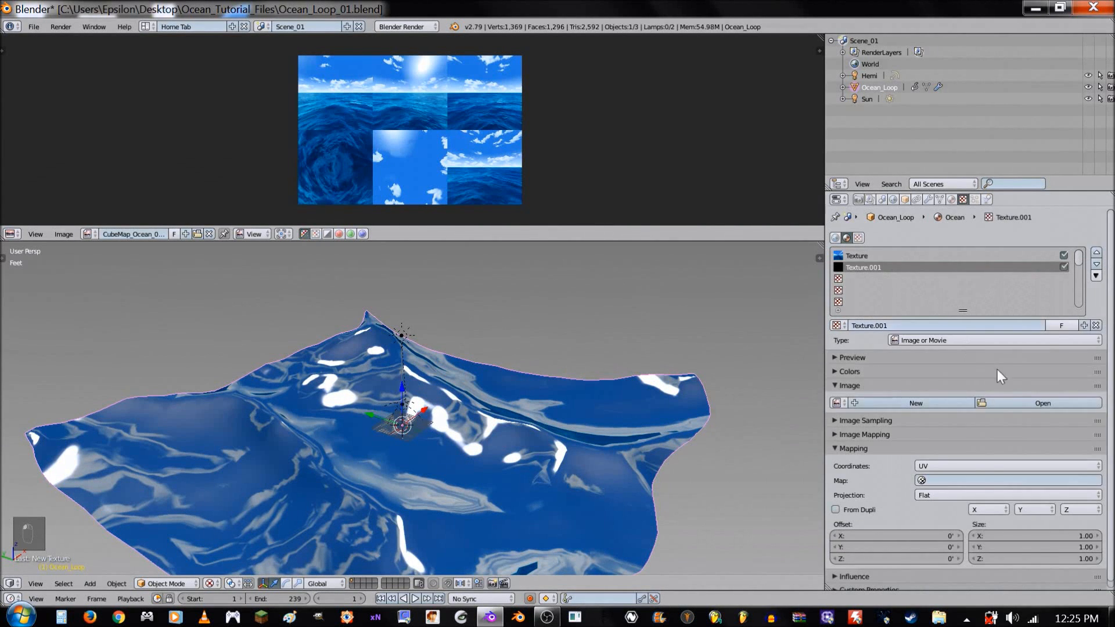
left_click(1029, 402)
left_click(54, 145)
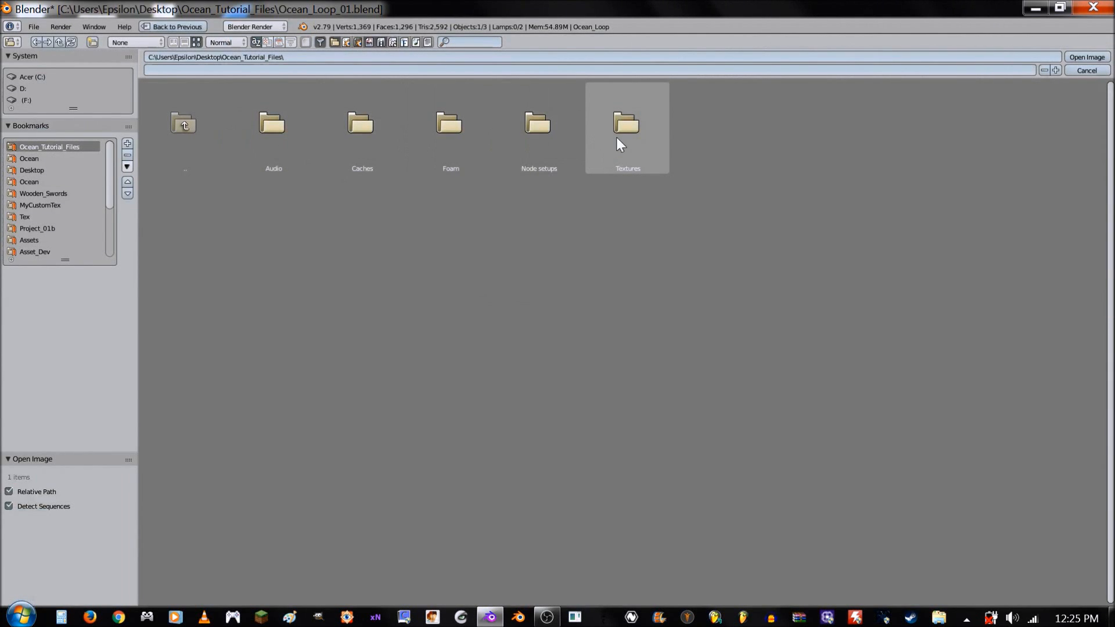
left_click(640, 151)
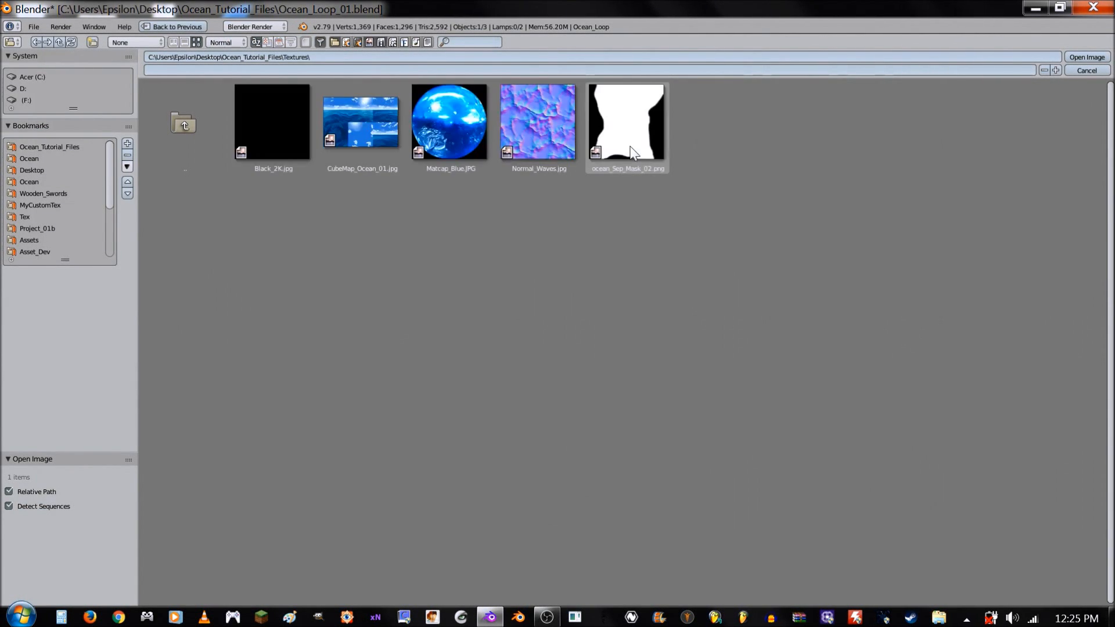
left_click(444, 118)
double_click(443, 118)
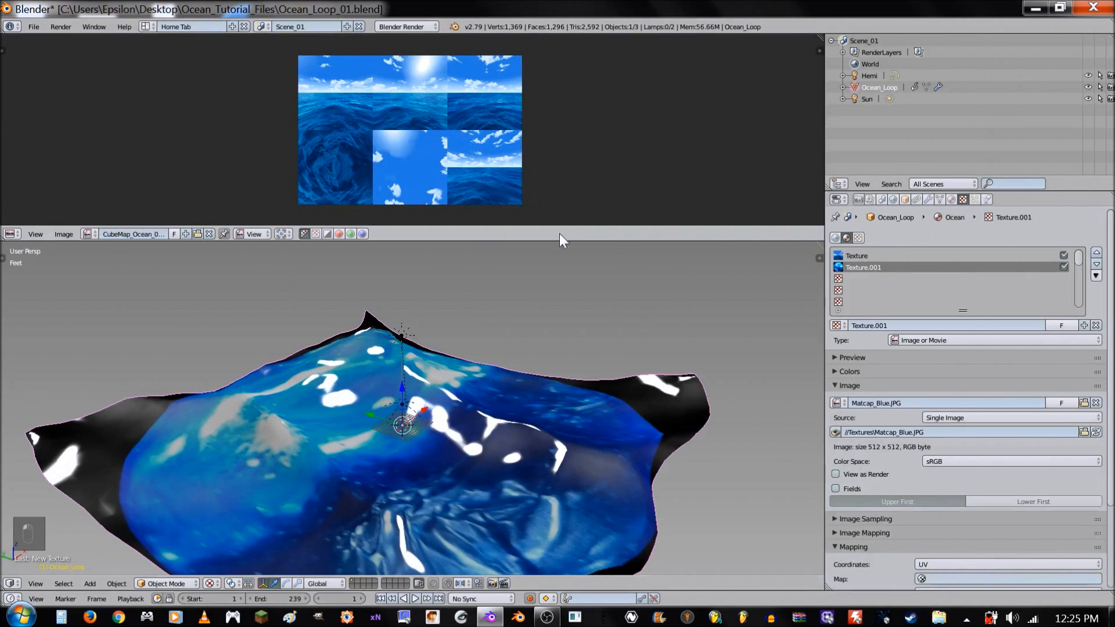
- Set the Matcap_Blue texture's mapping coordinates to Reflection and its X and Y size to 0.98
scroll(897, 395, "down", 2)
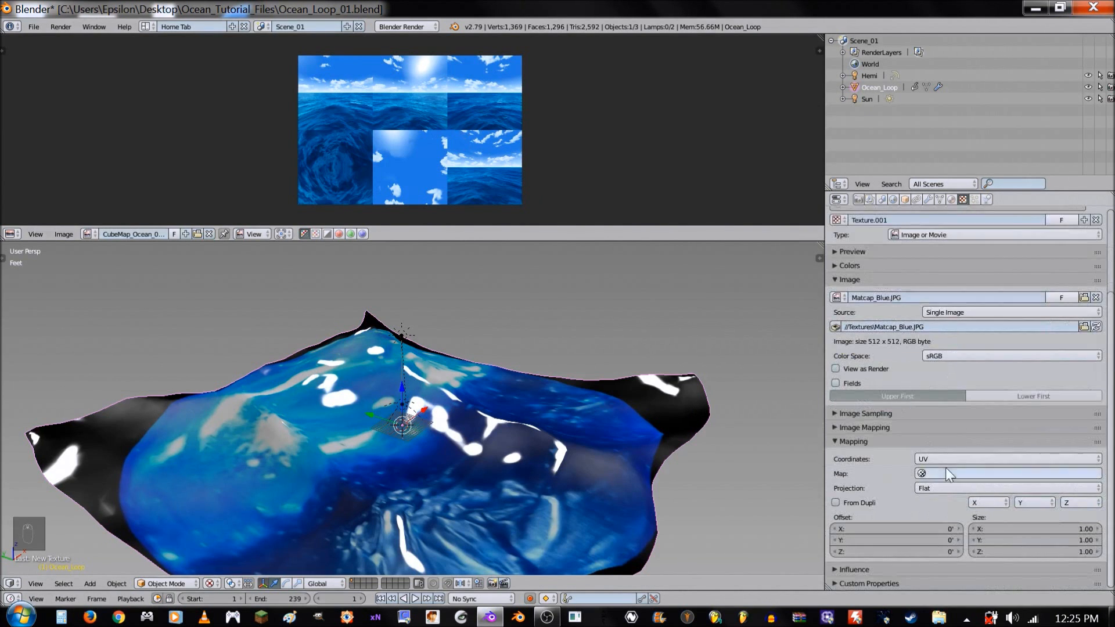
left_click(954, 459)
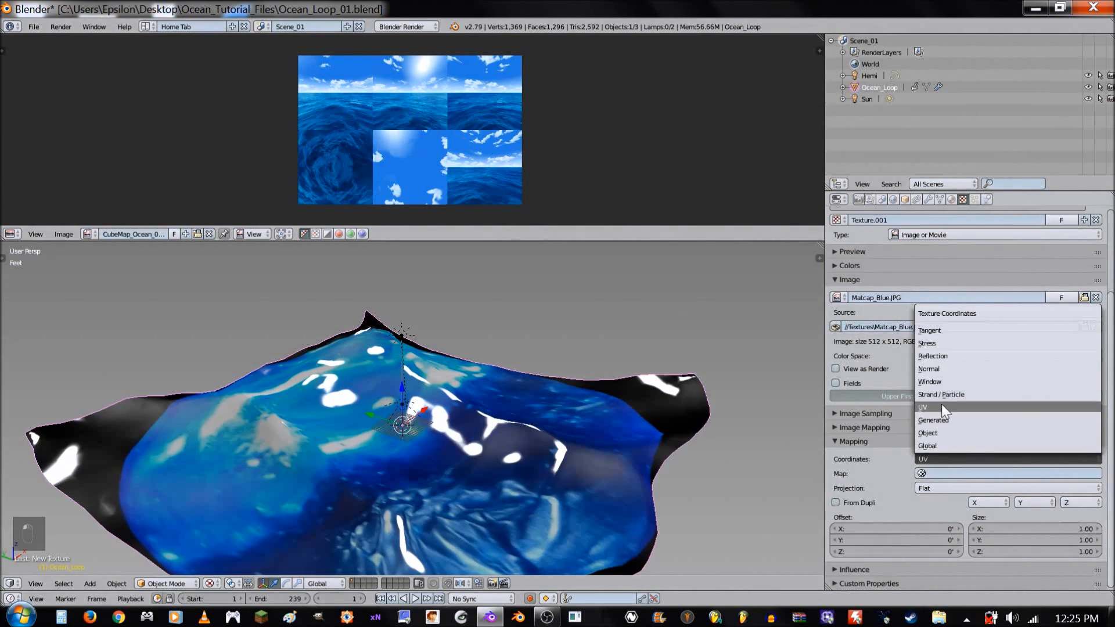
left_click(948, 355)
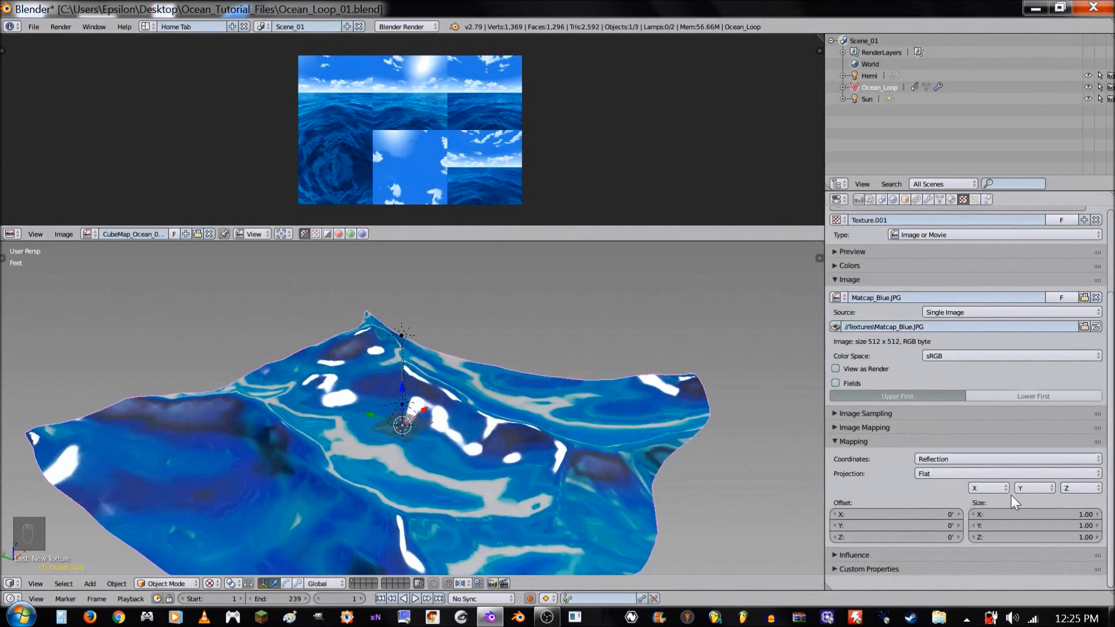
left_click(1043, 515)
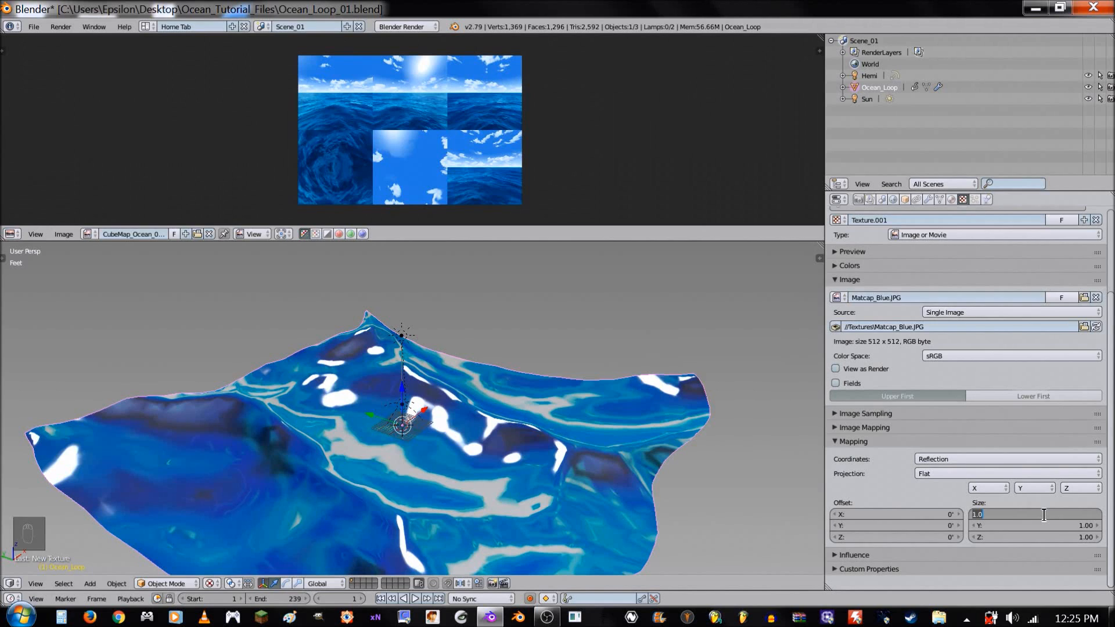
type("98")
left_click(1068, 524)
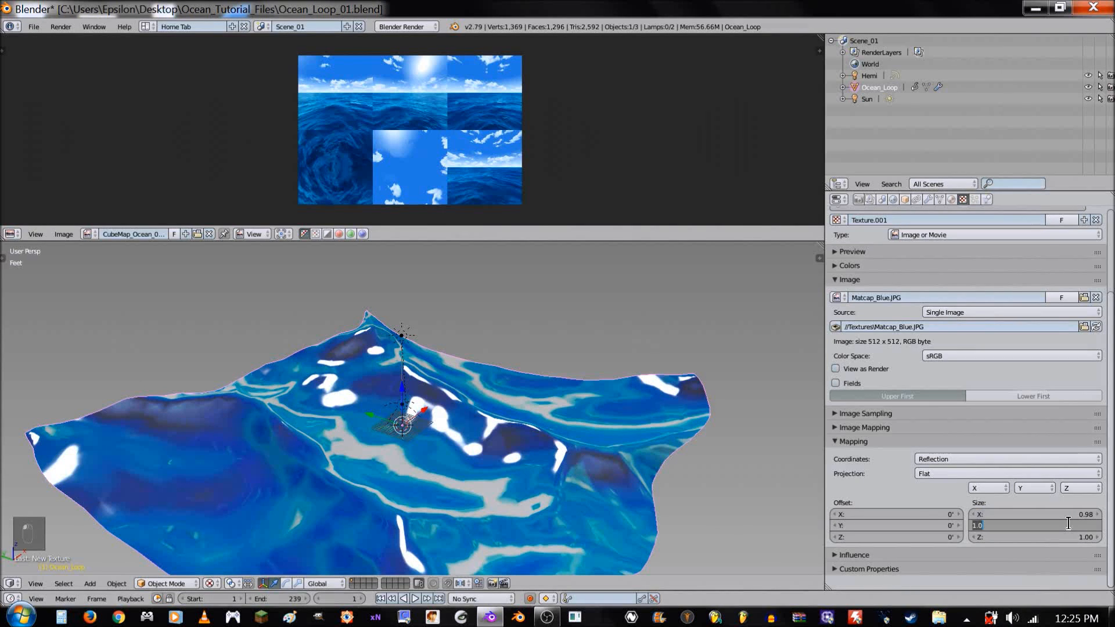
type(".98")
key("Return")
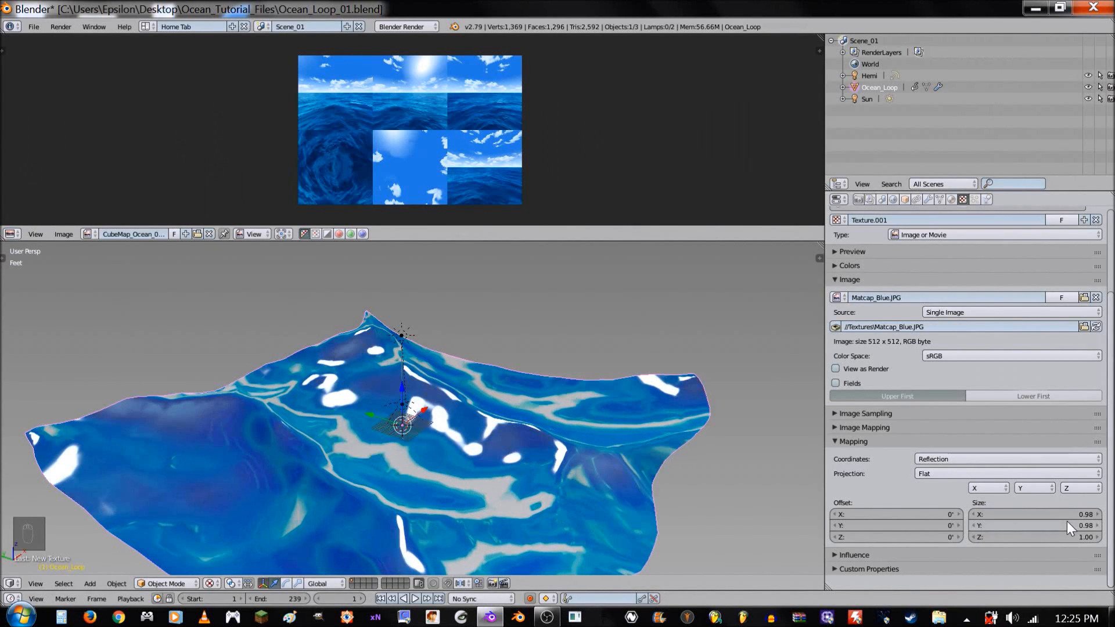
- Set the Matcap_Blue texture's influence to the Add blend type with a diffuse color amount of 0.35
left_click(915, 438)
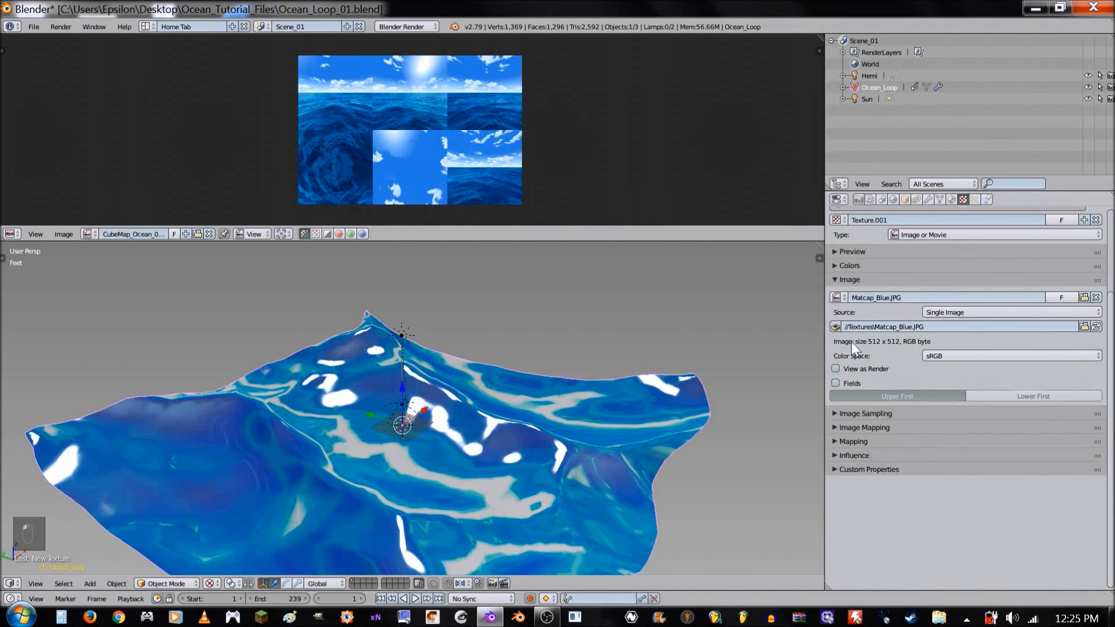
left_click(859, 280)
scroll(956, 243, "up", 4)
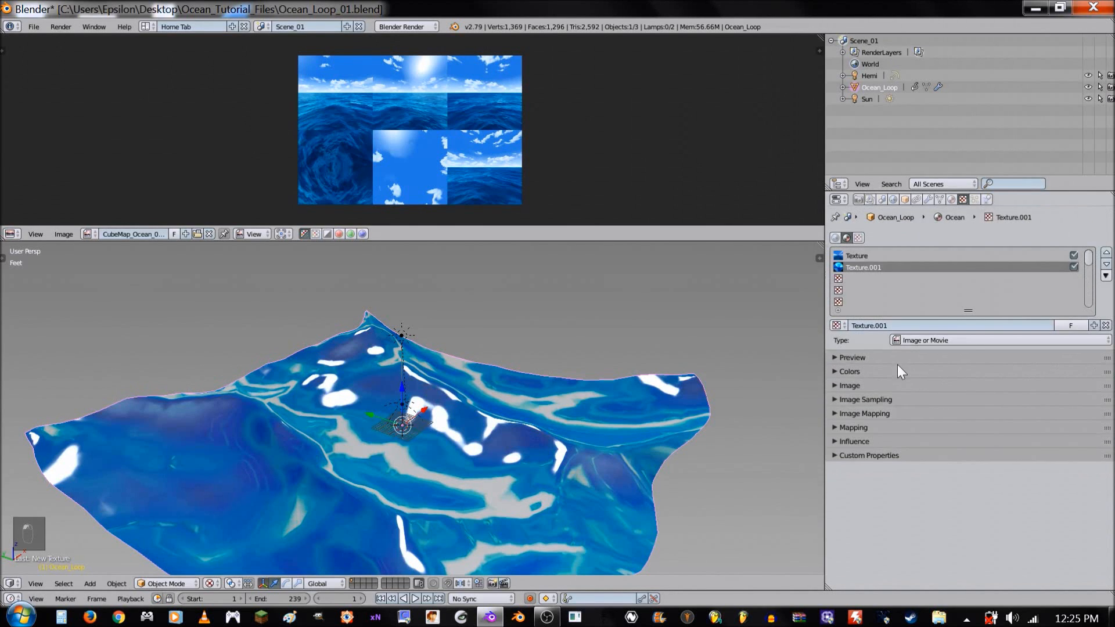
left_click(854, 442)
scroll(864, 445, "down", 3)
left_click(914, 513)
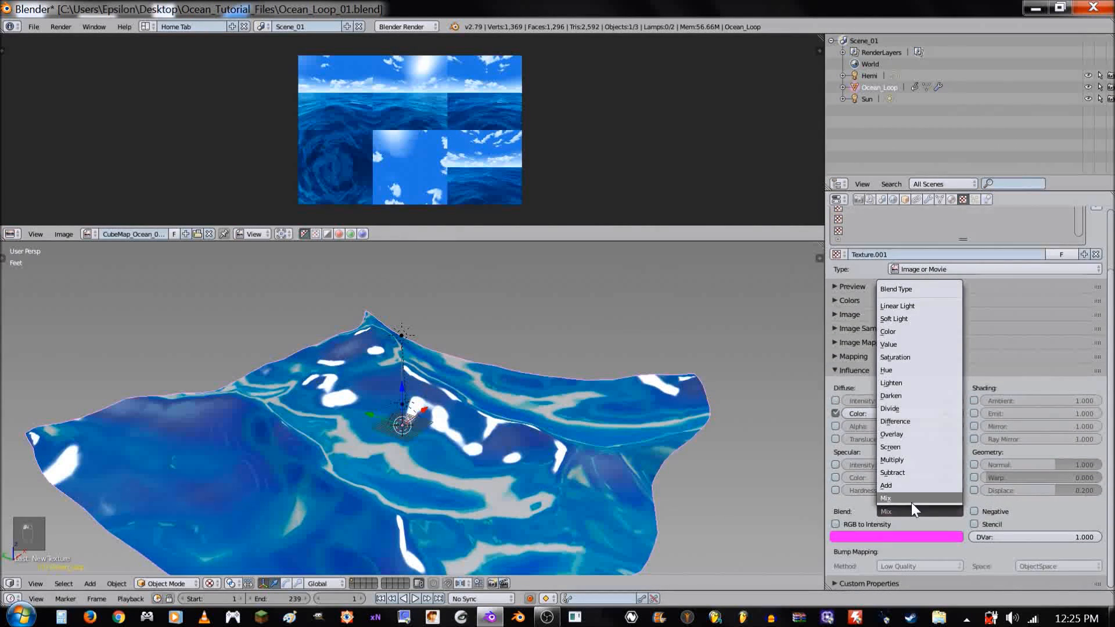
left_click(901, 483)
left_click(906, 414)
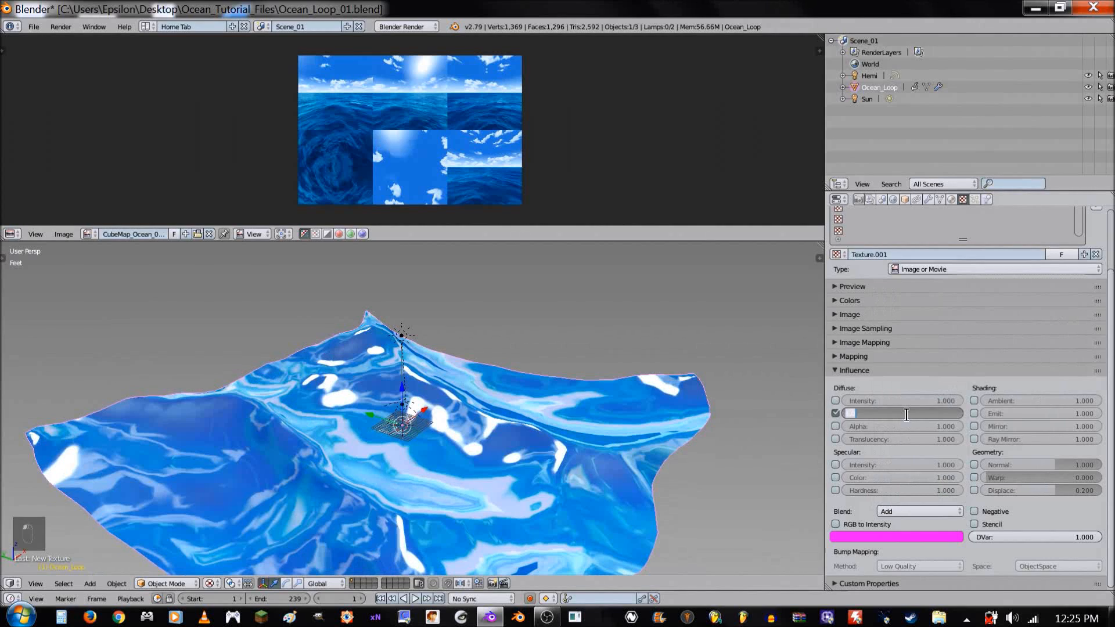
key("BackSpace")
type(".35")
key("Return")
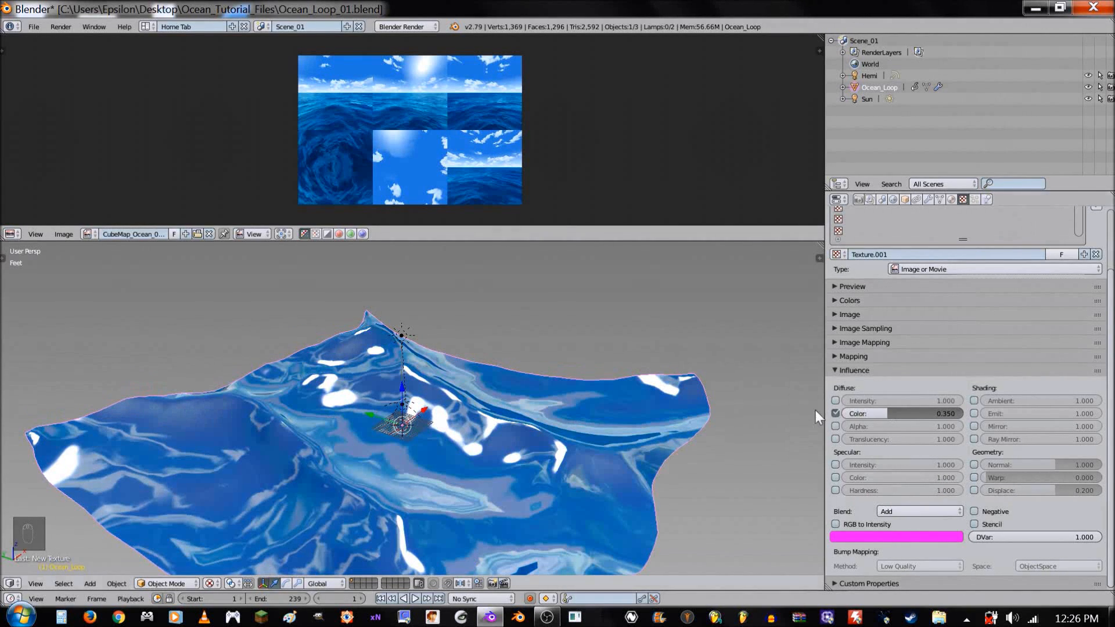
- Compare the ocean with and without the Matcap_Blue texture's diffuse color influence and set its amount to 0.25
left_click(835, 413)
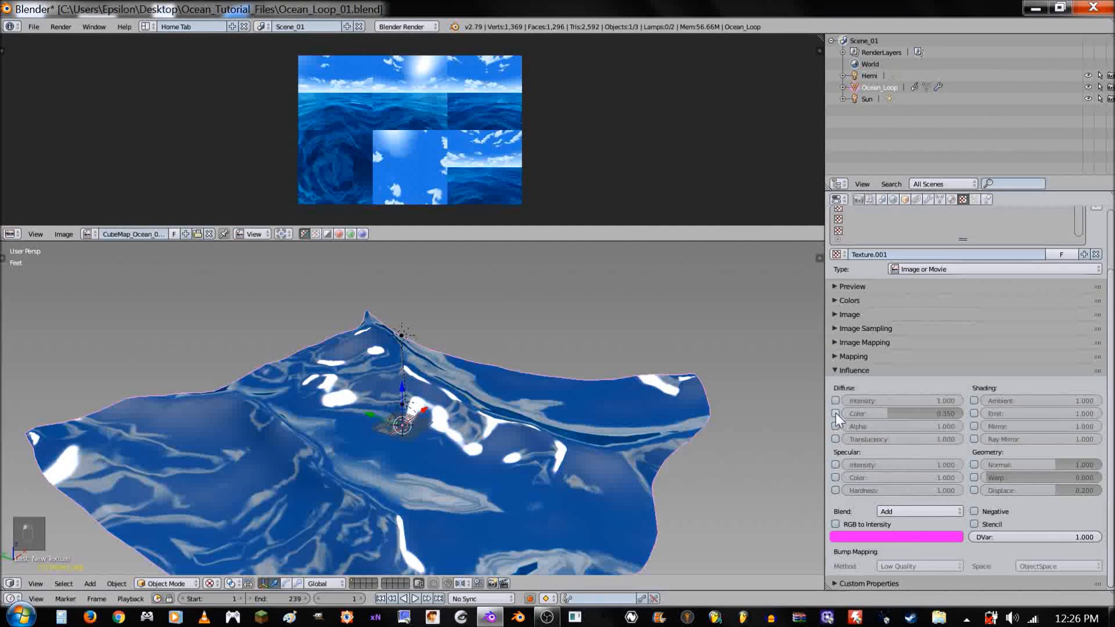
left_click(835, 413)
left_click(903, 413)
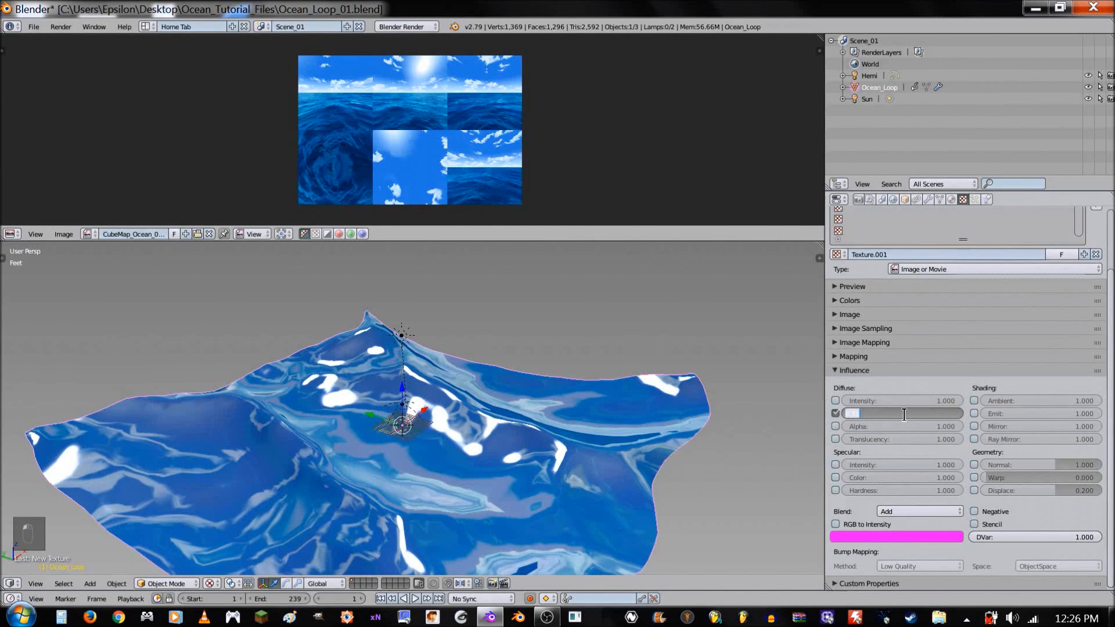
key("BackSpace")
key("Return")
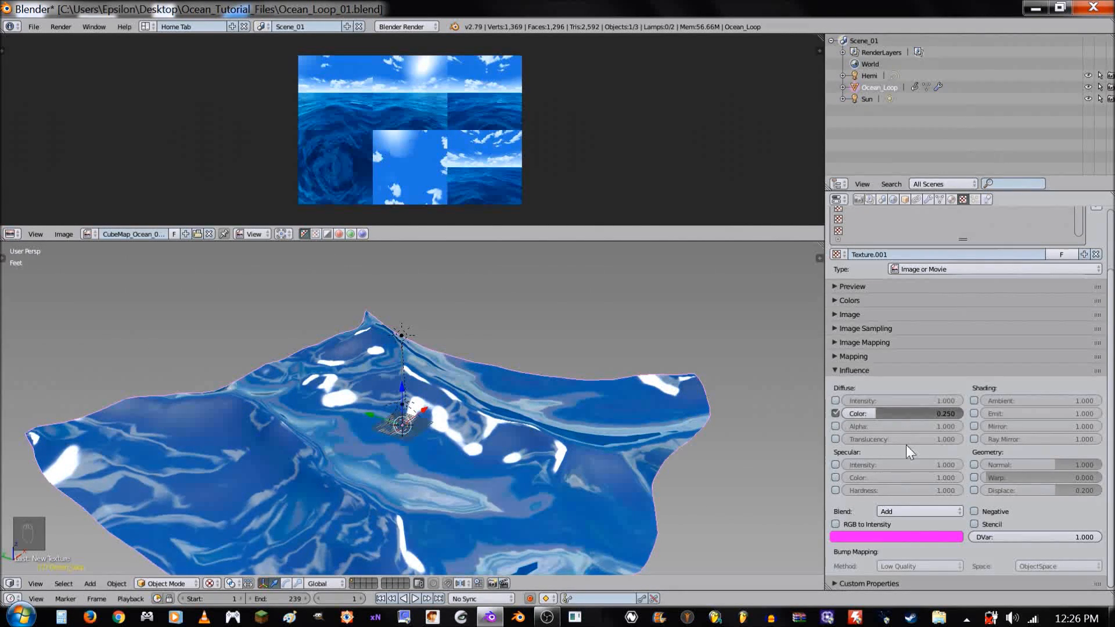
- Enable the Matcap_Blue texture's specular color influence with an amount of 0.5
left_click(906, 511)
left_click(906, 511)
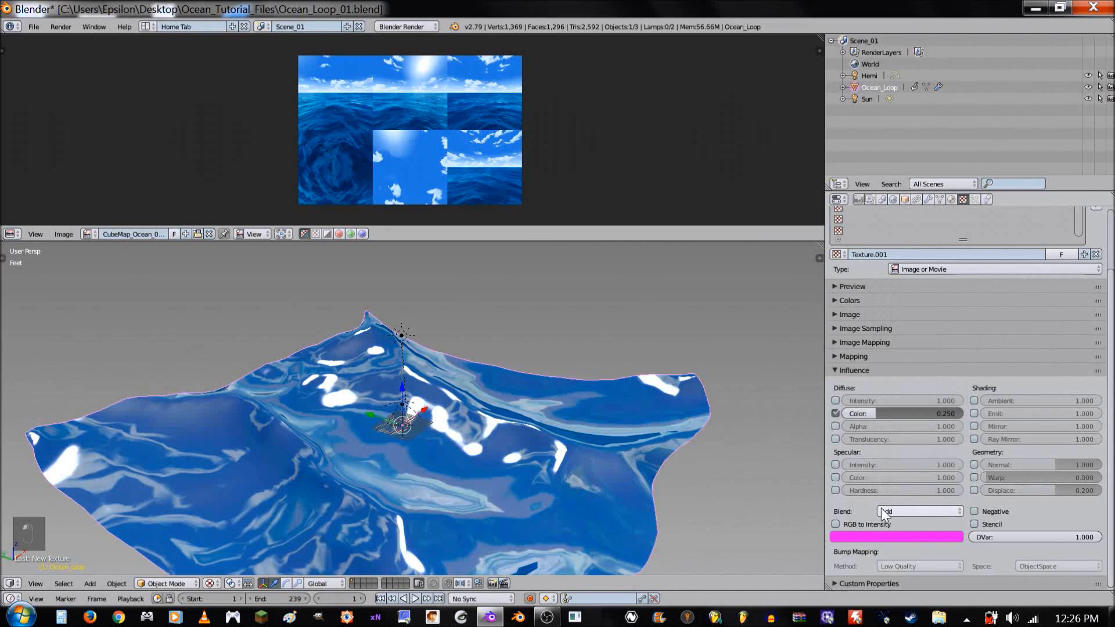
left_click(836, 477)
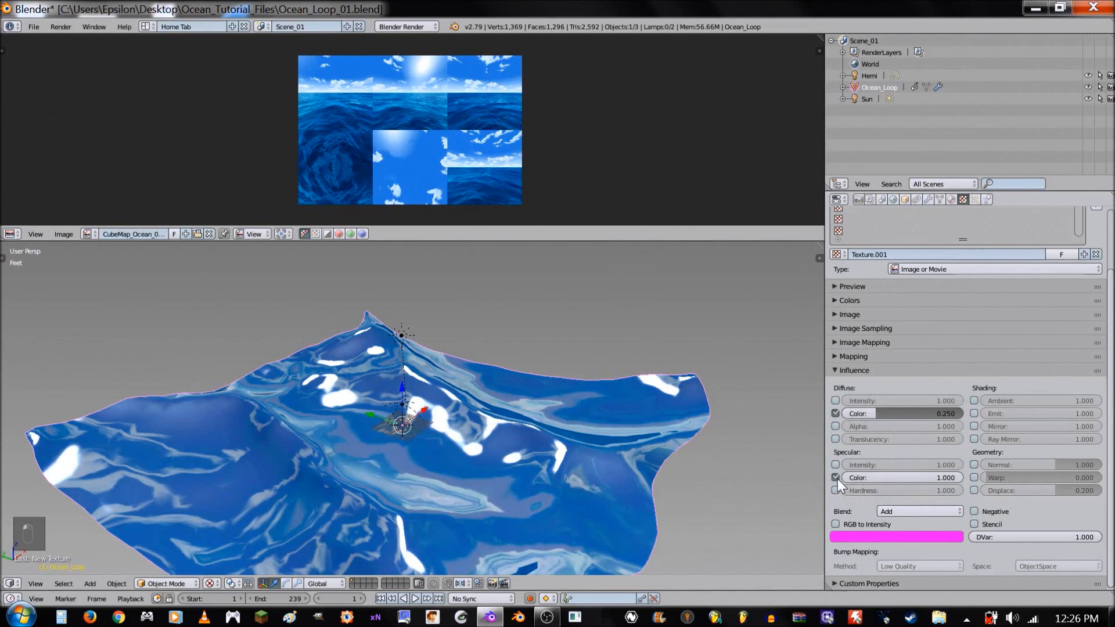
left_click(896, 477)
key("BackSpace")
type(".5")
key("Return")
left_click(880, 371)
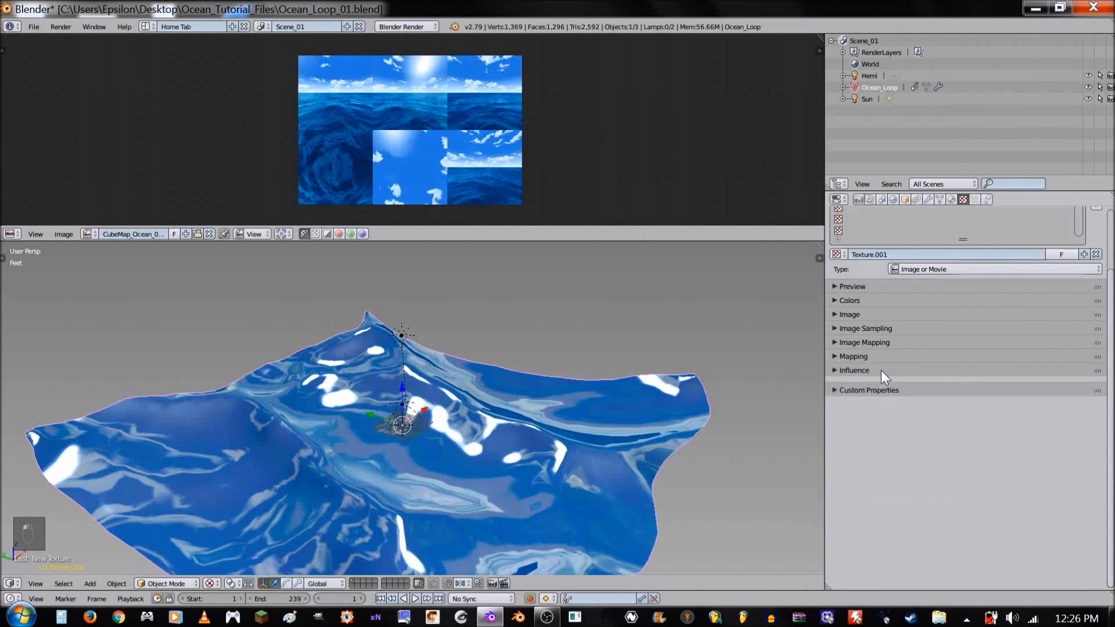
- Rename the Ocean material's two textures after their images, CubeMap_Ocean_01.jpg and Matcap_Blue.JPG
left_click(879, 278)
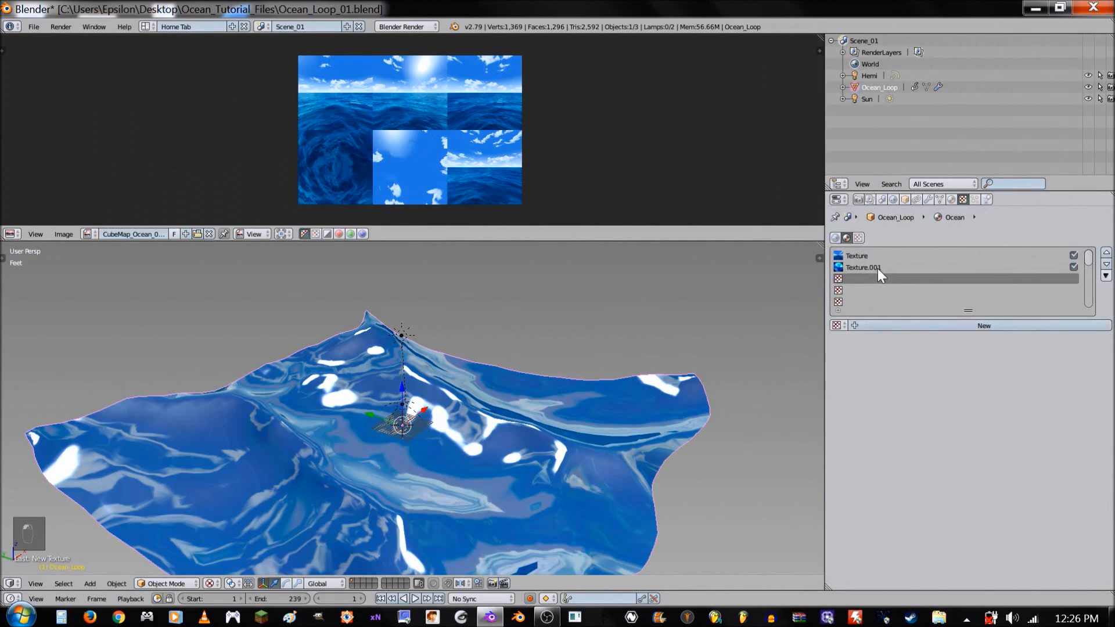
left_click(862, 259)
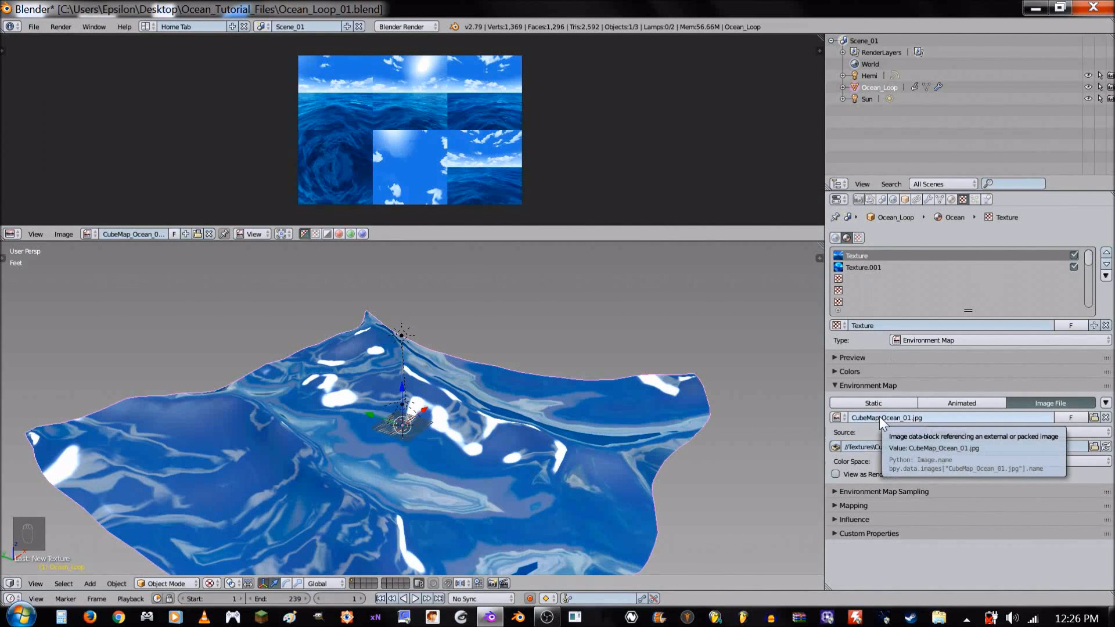
key("ctrl+c")
key("ctrl+v")
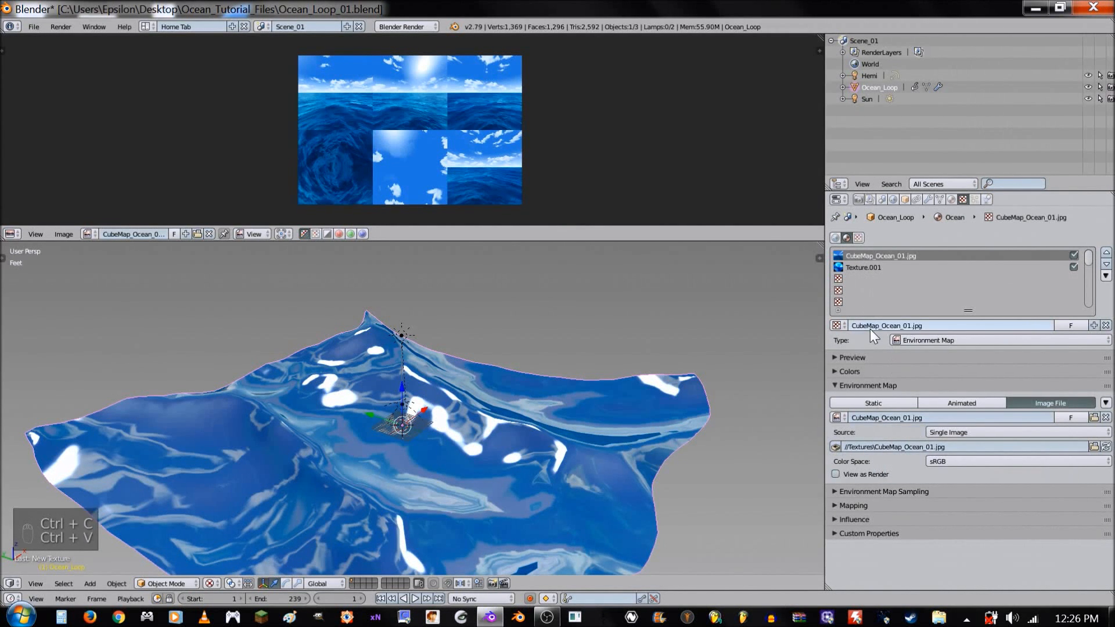
left_click(866, 267)
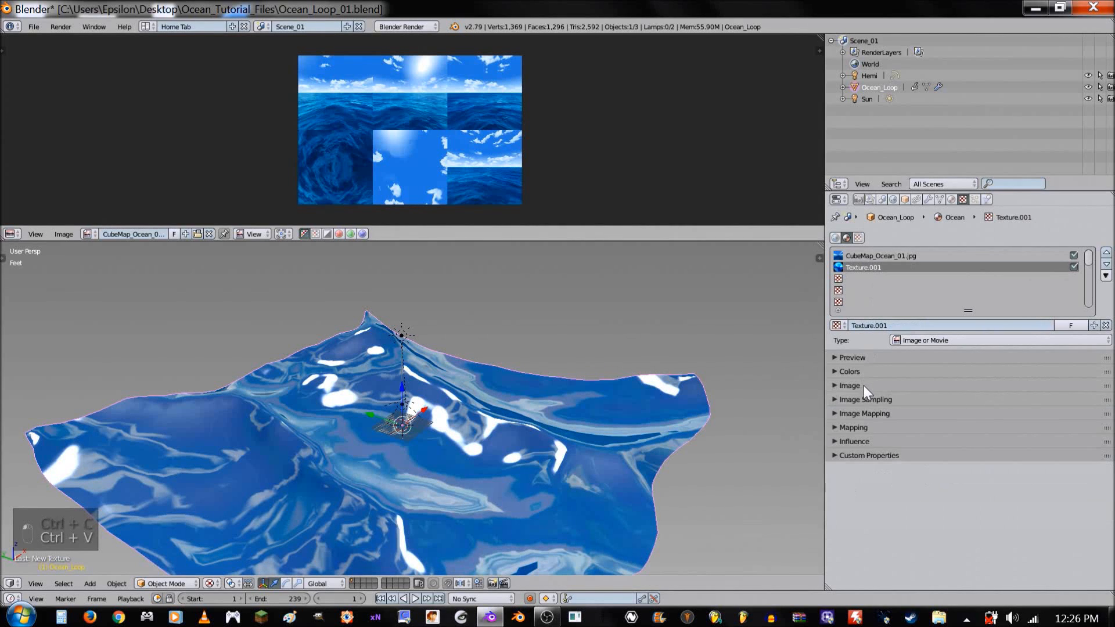
key("ctrl+c")
key("ctrl+c")
key("ctrl+v")
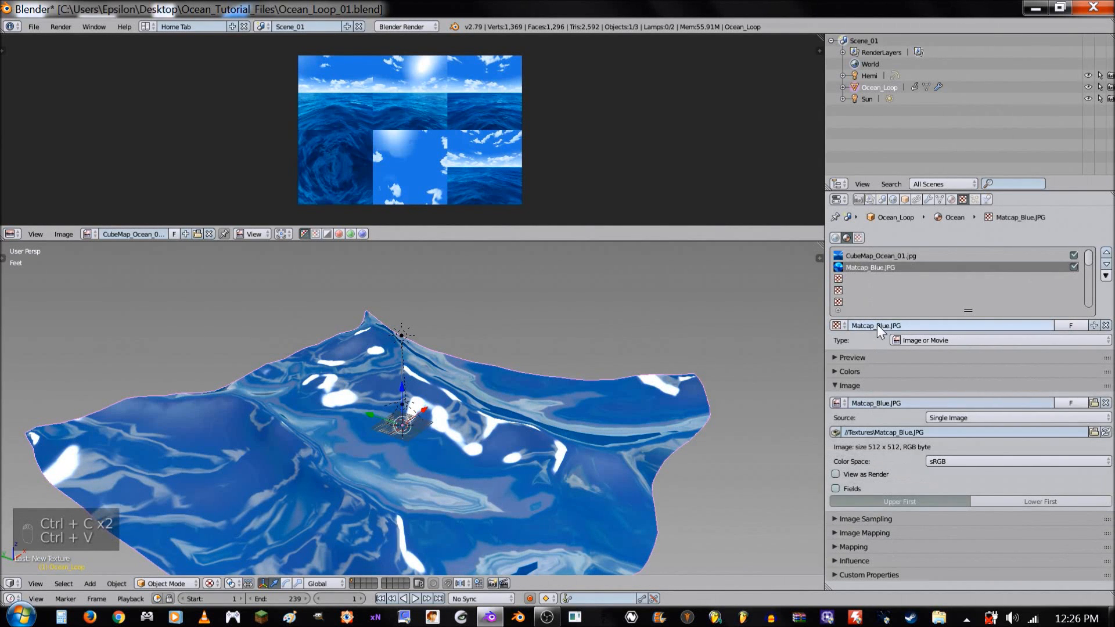
- Add a third texture to the Ocean material and load Normal_Waves.jpg from the Textures folder into it
left_click(885, 278)
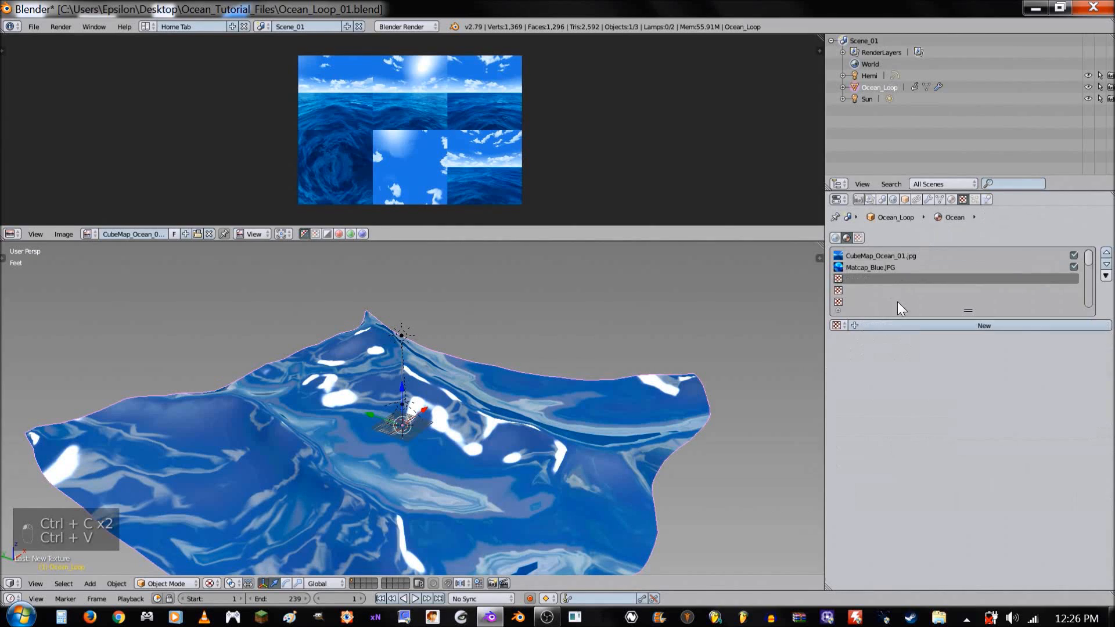
left_click(946, 324)
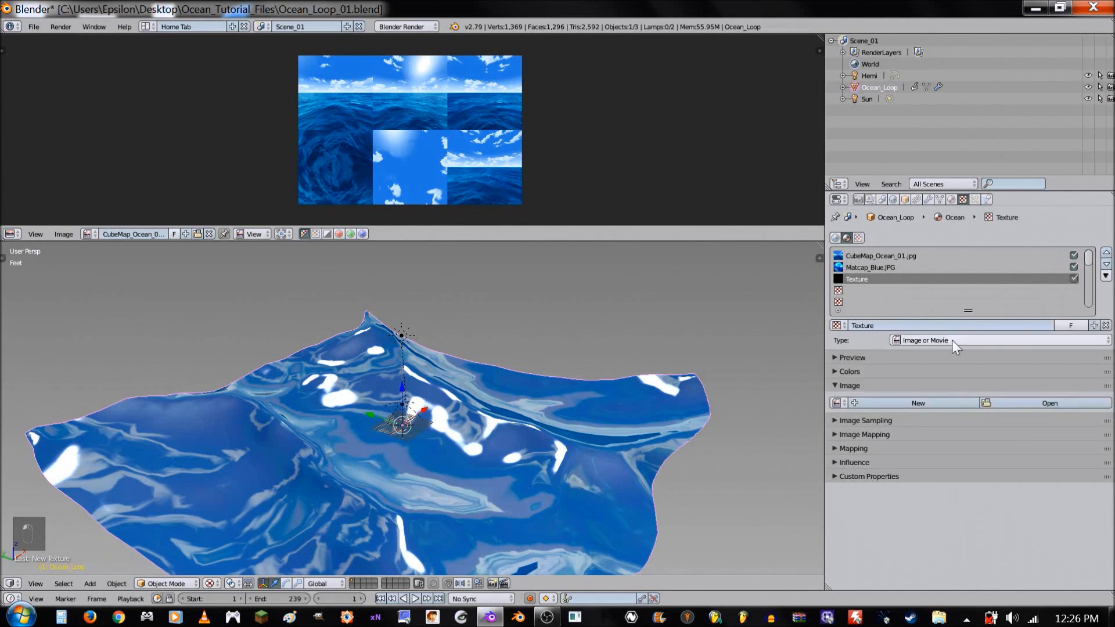
left_click(1019, 401)
left_click(78, 145)
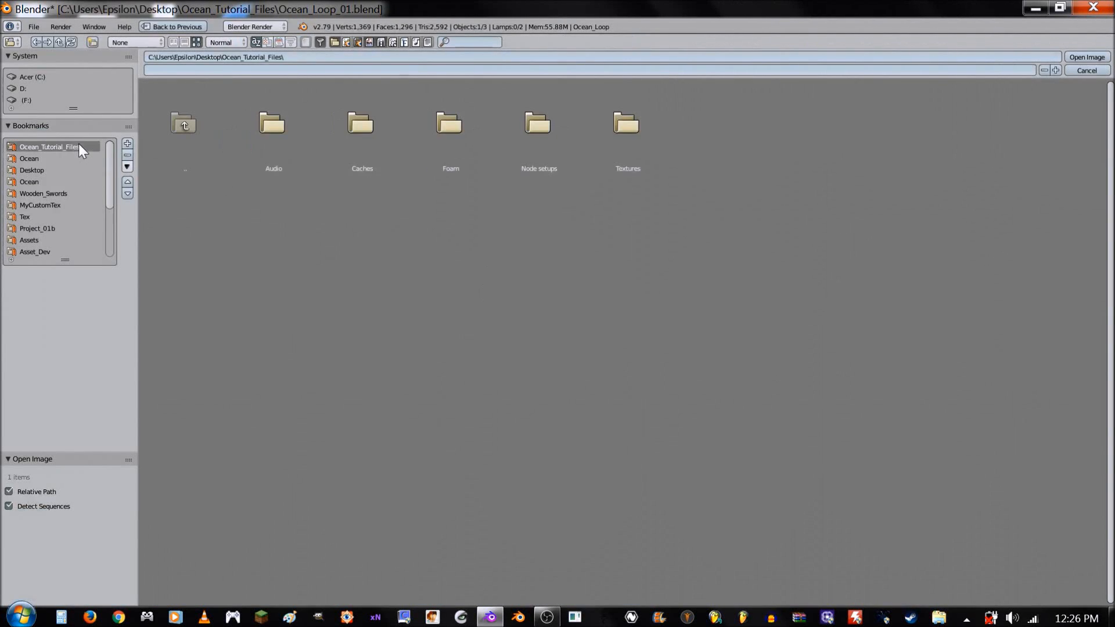
left_click(636, 151)
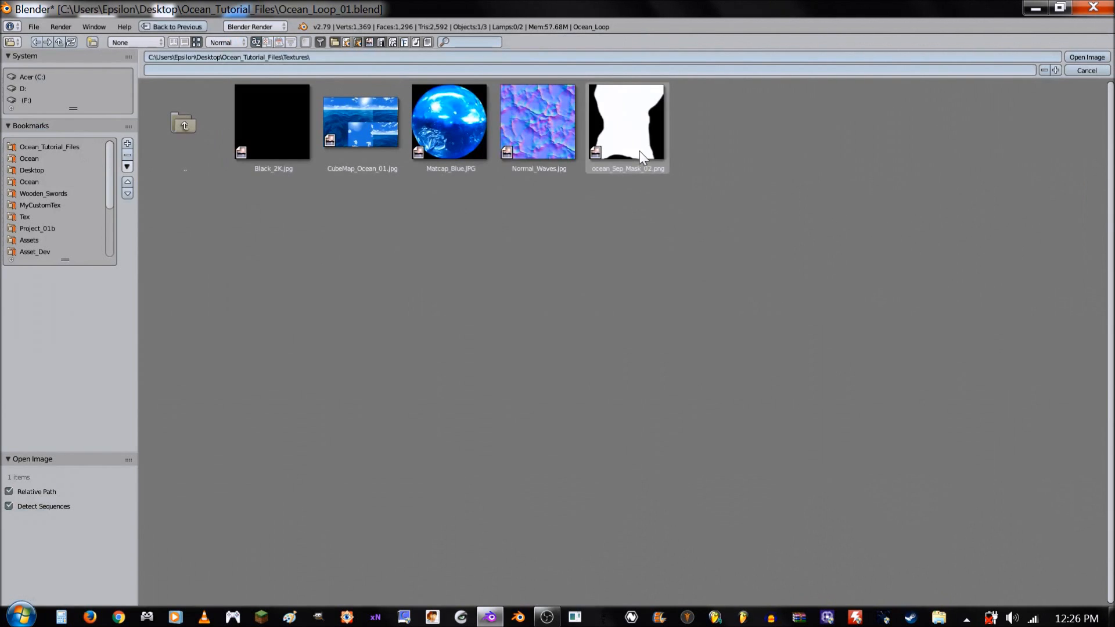
left_click(538, 134)
double_click(535, 129)
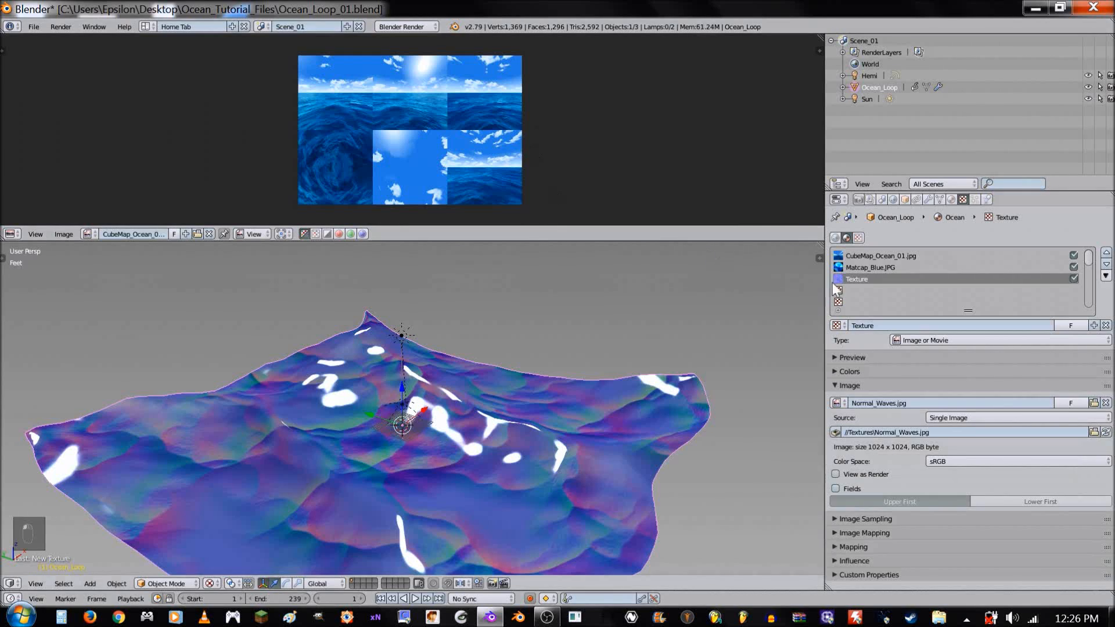
- Rename the new normal texture as Normal_Waves_Small
key("ctrl+c")
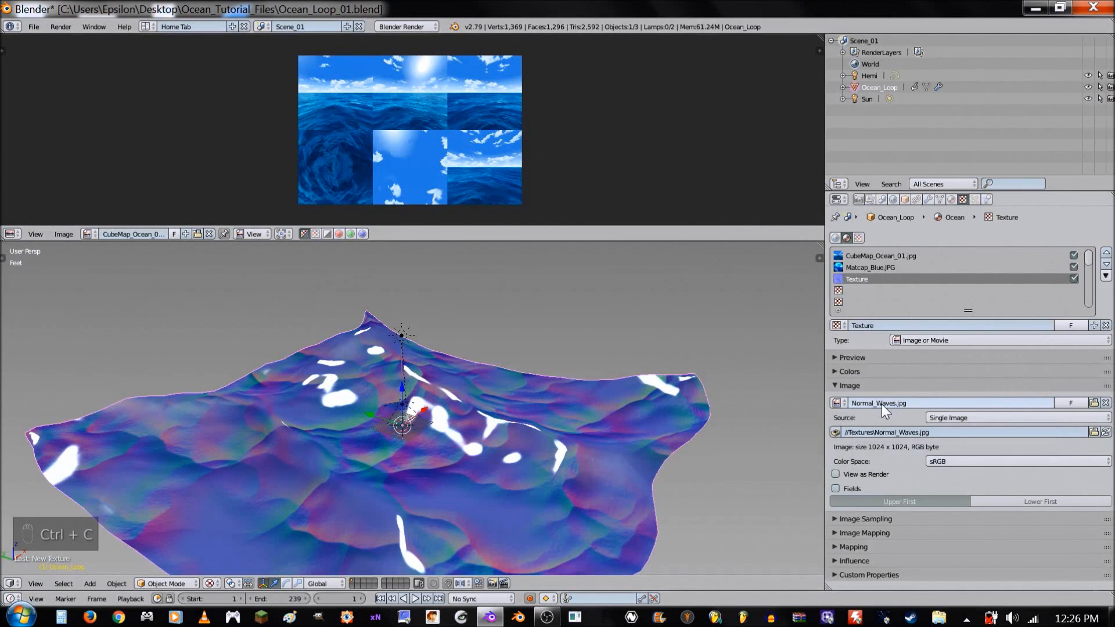
key("ctrl+v")
left_click(898, 326)
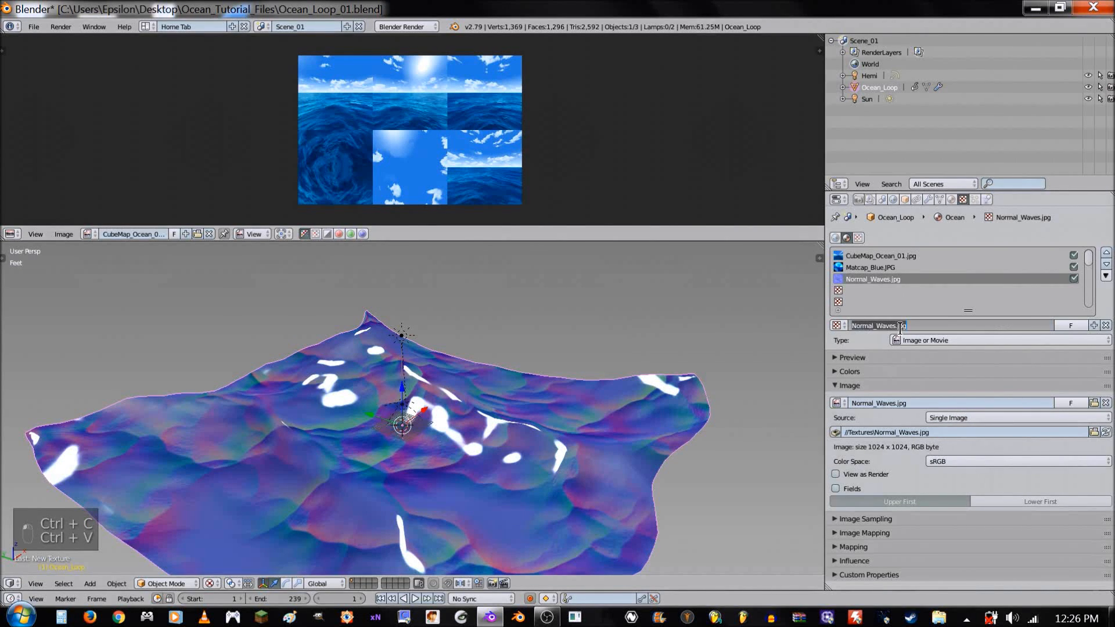
left_click_drag(897, 326, 928, 326)
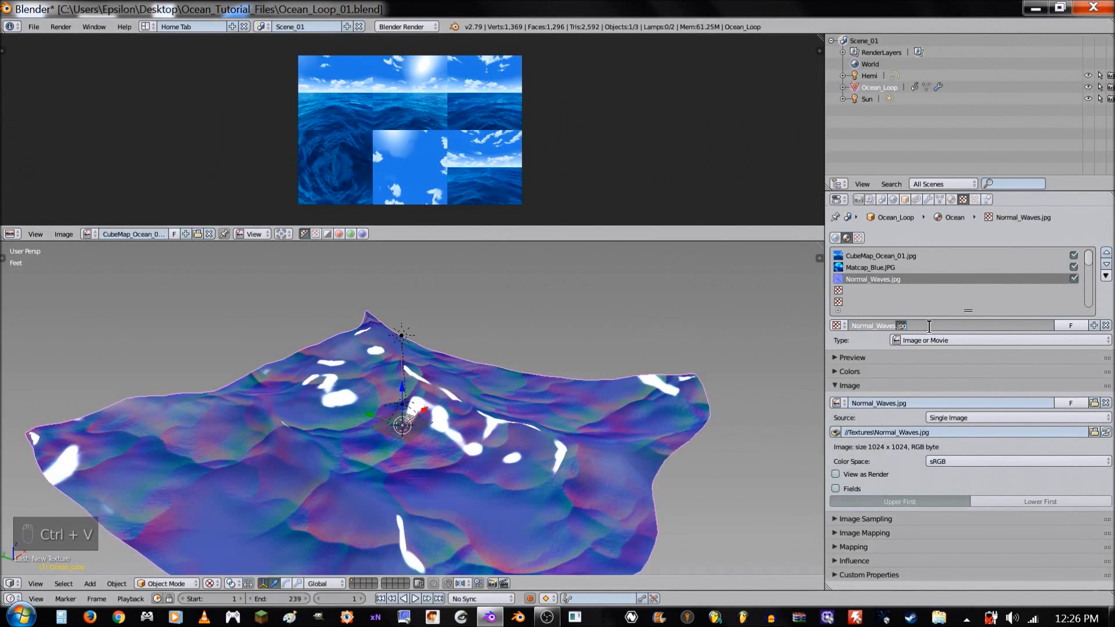
key("BackSpace")
type("_S")
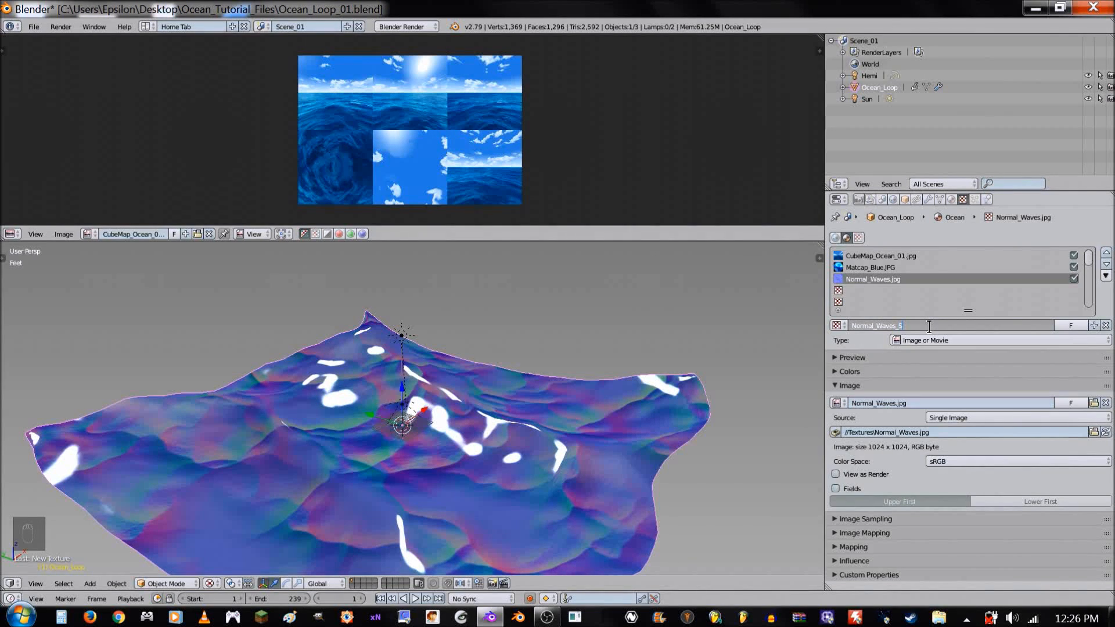
type("ma")
key("BackSpace")
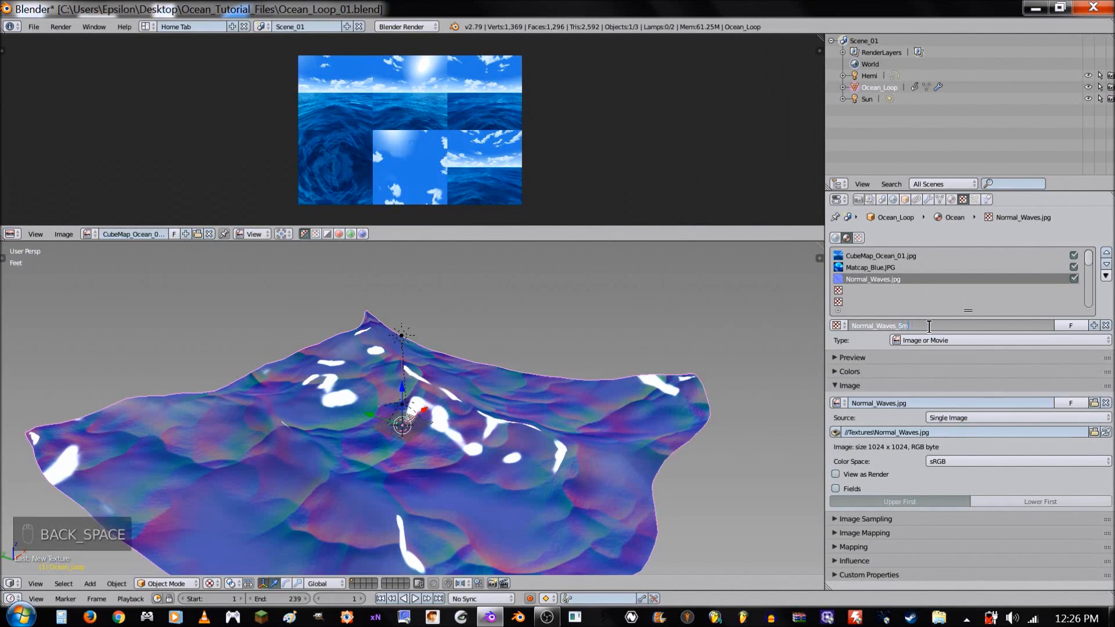
type("all")
key("Return")
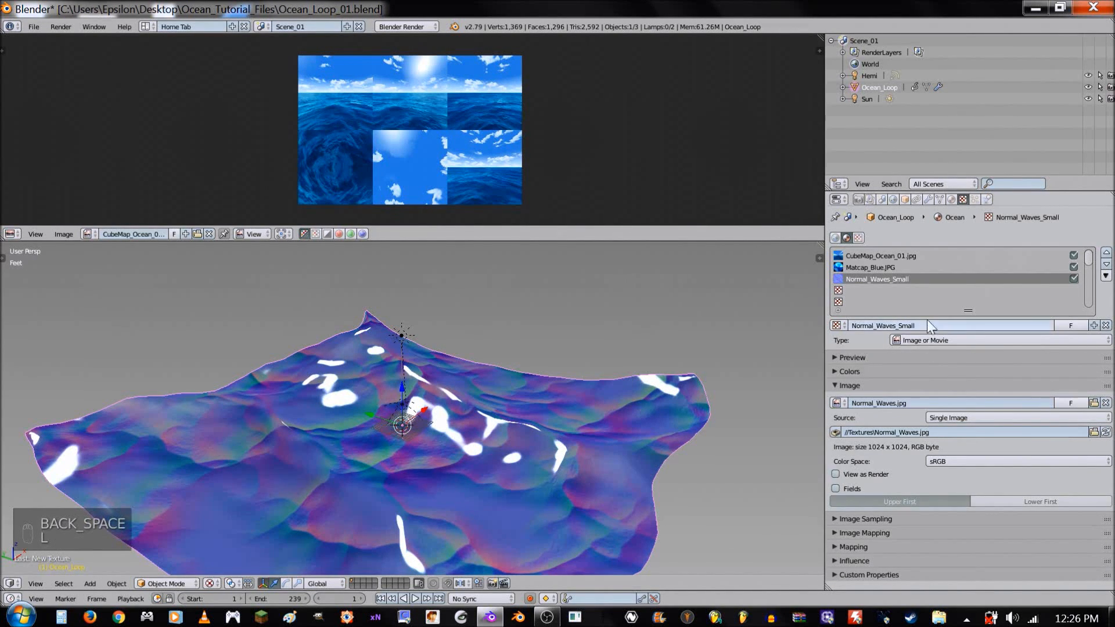
- Set the Normal_Waves_Small texture's mapping size to 8 in X and Y and assign UVMap as its map
left_click(900, 547)
scroll(918, 504, "down", 4)
left_click(1023, 530)
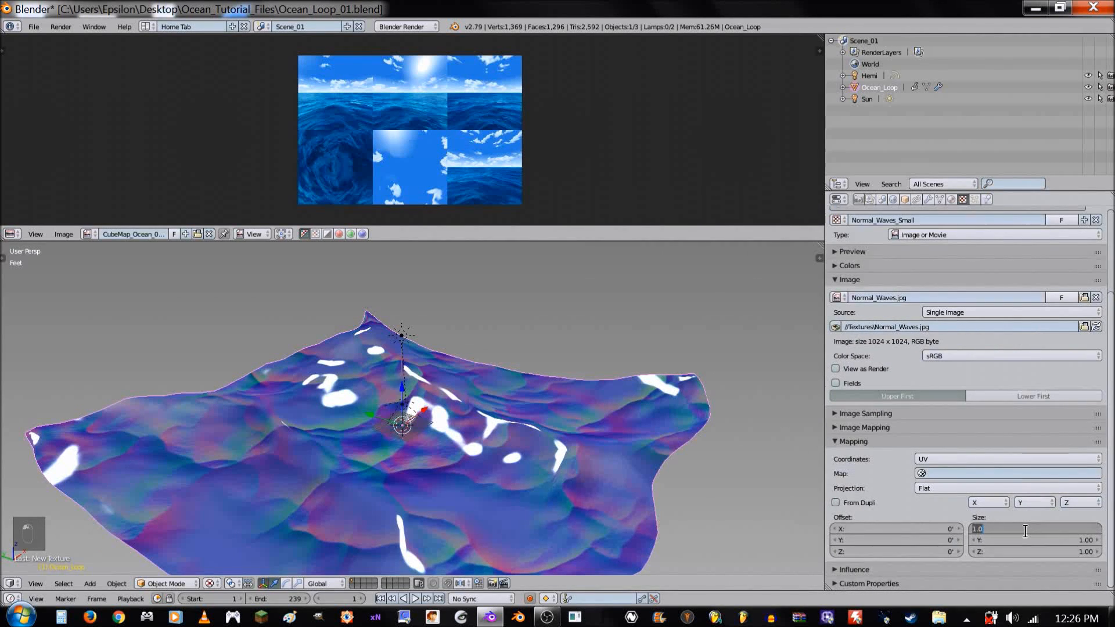
type("8")
key("Return")
left_click(1025, 540)
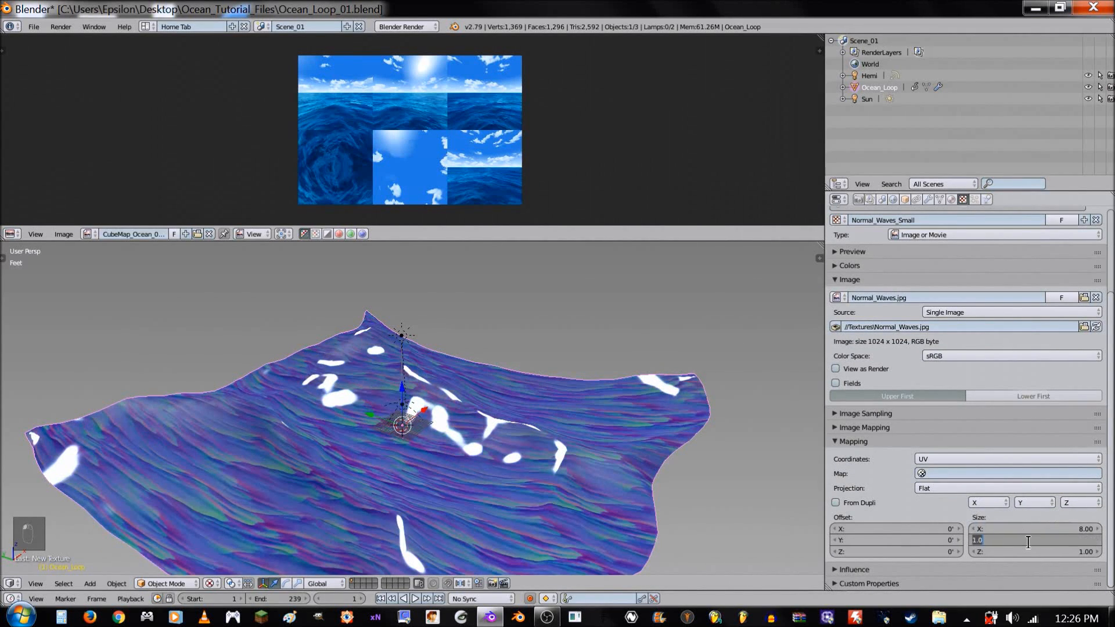
type("8")
key("Return")
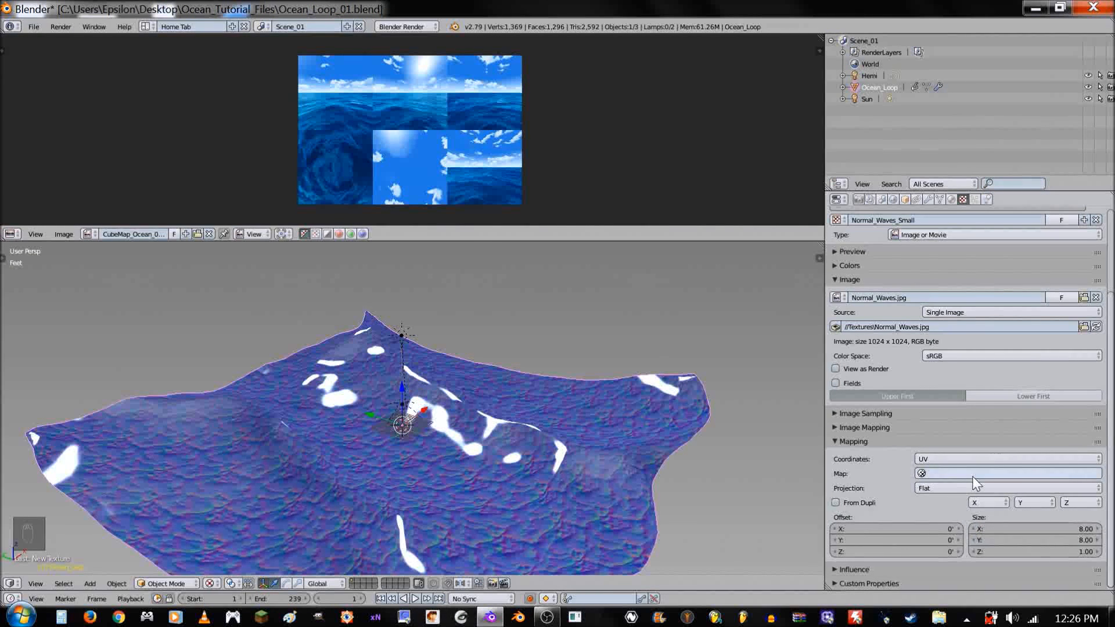
left_click(946, 471)
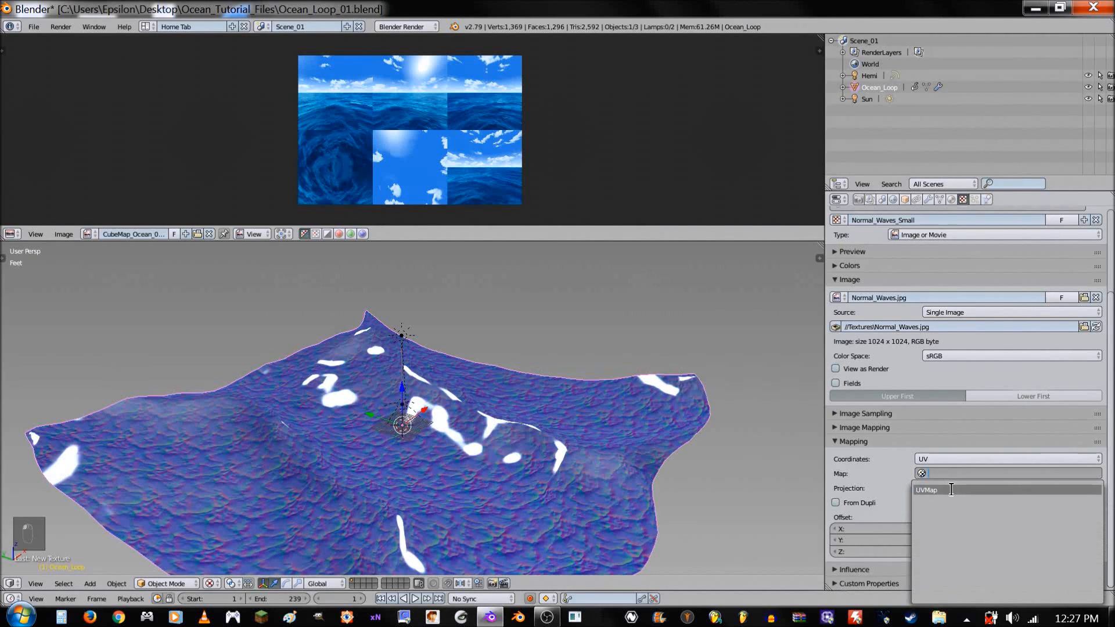
left_click(951, 490)
left_click(886, 438)
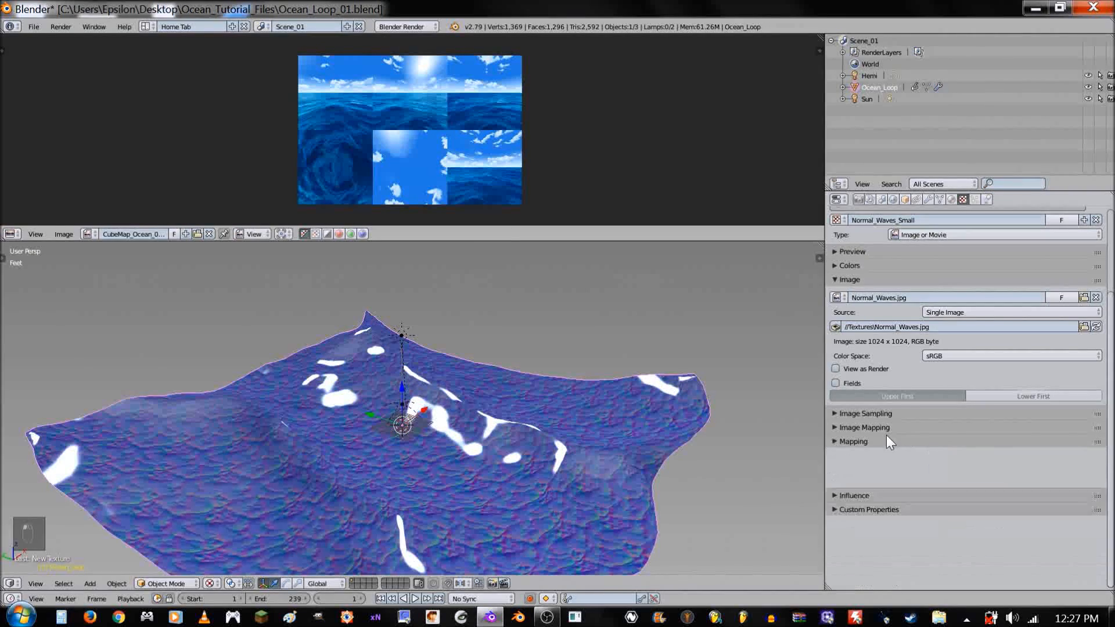
- Disable the Normal_Waves_Small texture's diffuse color influence and enable its normal influence at 0.35
left_click(886, 456)
scroll(886, 456, "down", 3)
left_click(836, 429)
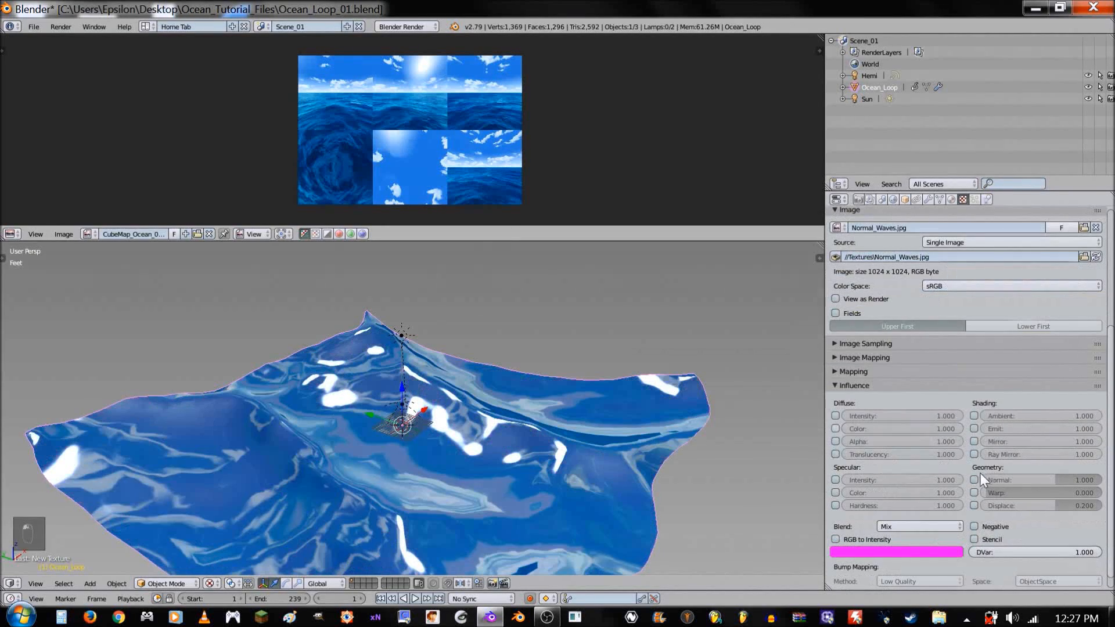
left_click(974, 480)
left_click(1027, 479)
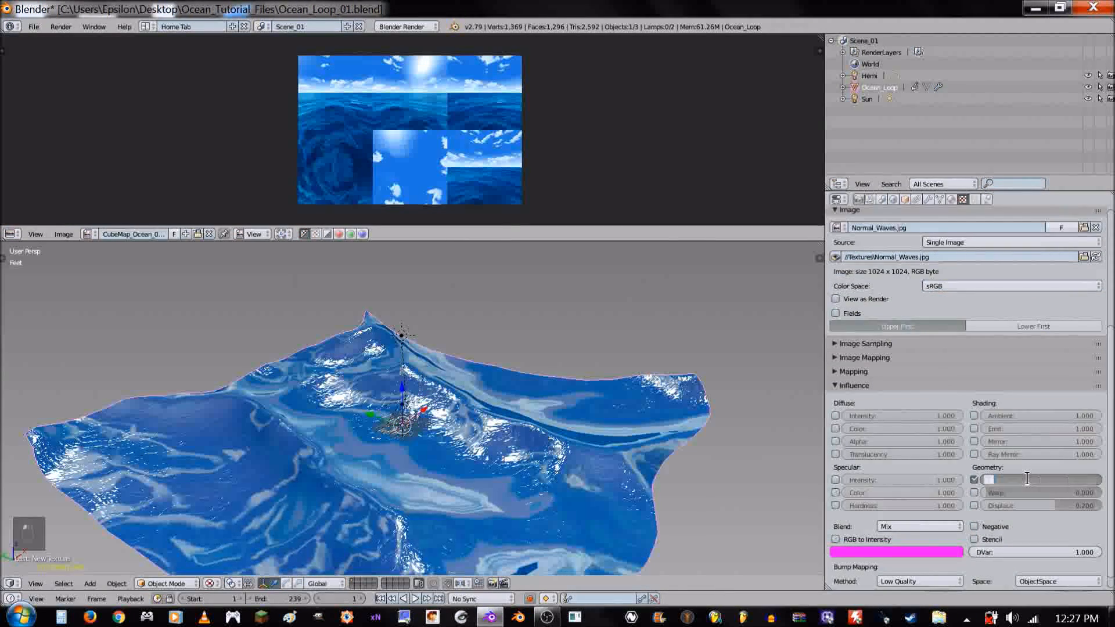
key("BackSpace")
key("Return")
left_click(1026, 478)
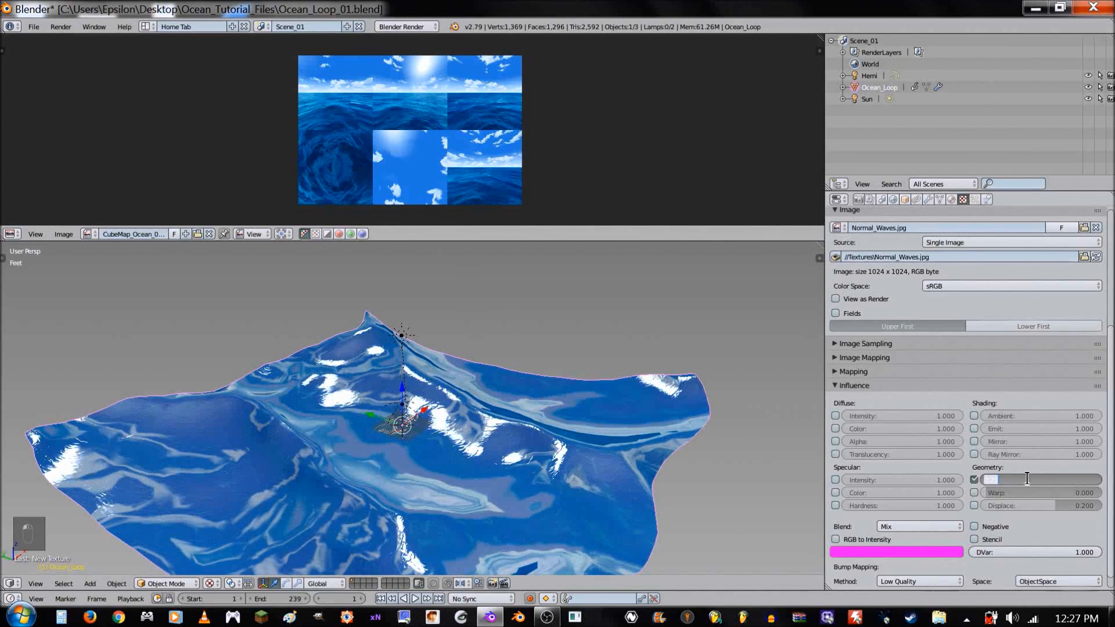
type(".35")
key("Return")
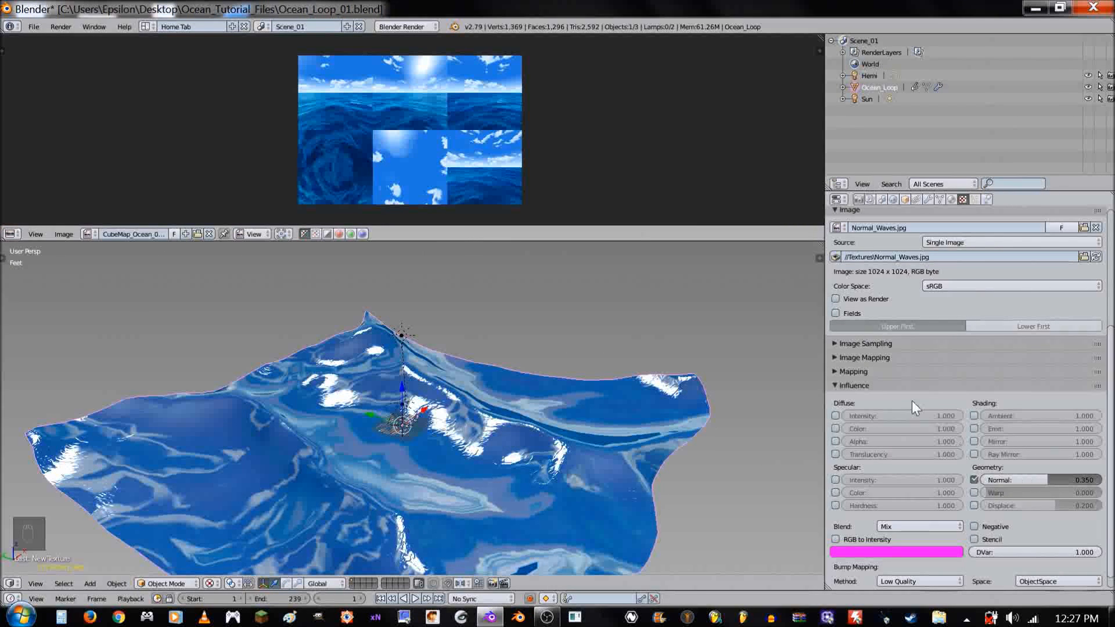
- Enable the Normal Map option in the Normal_Waves_Small texture's image sampling and inspect the ripples on the ocean surface
left_click(899, 343)
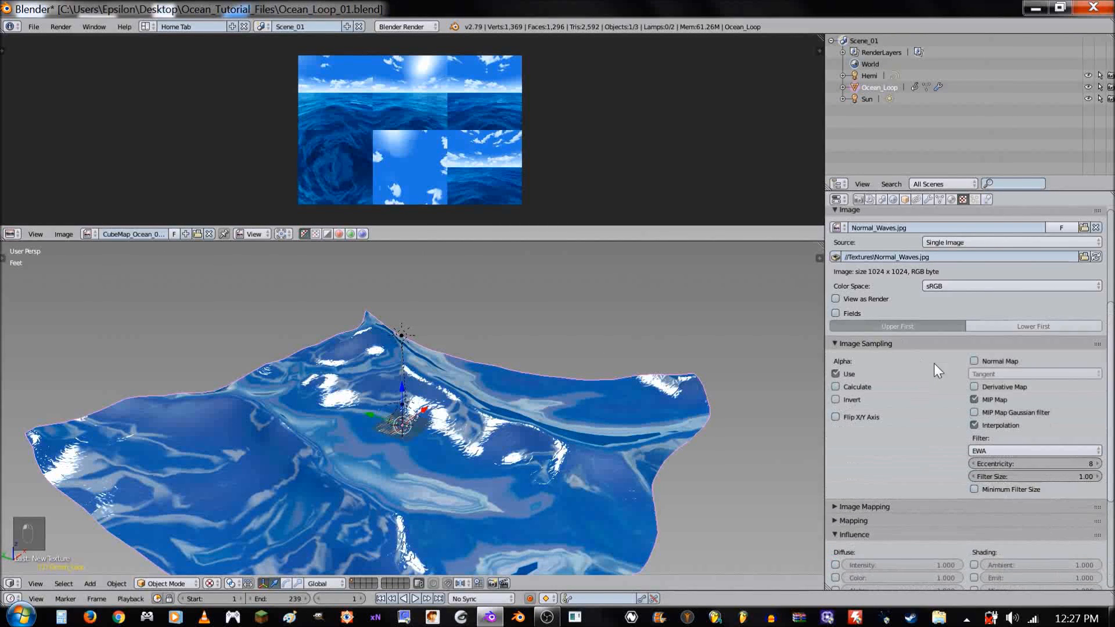
left_click(974, 360)
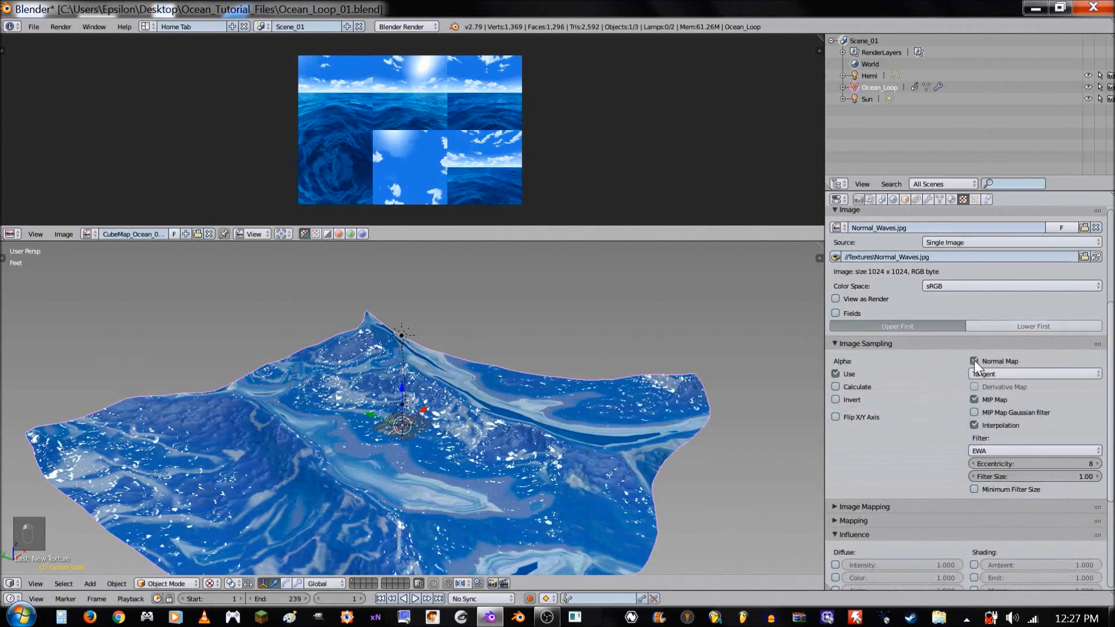
left_click(907, 342)
middle_click_drag(492, 432, 550, 464)
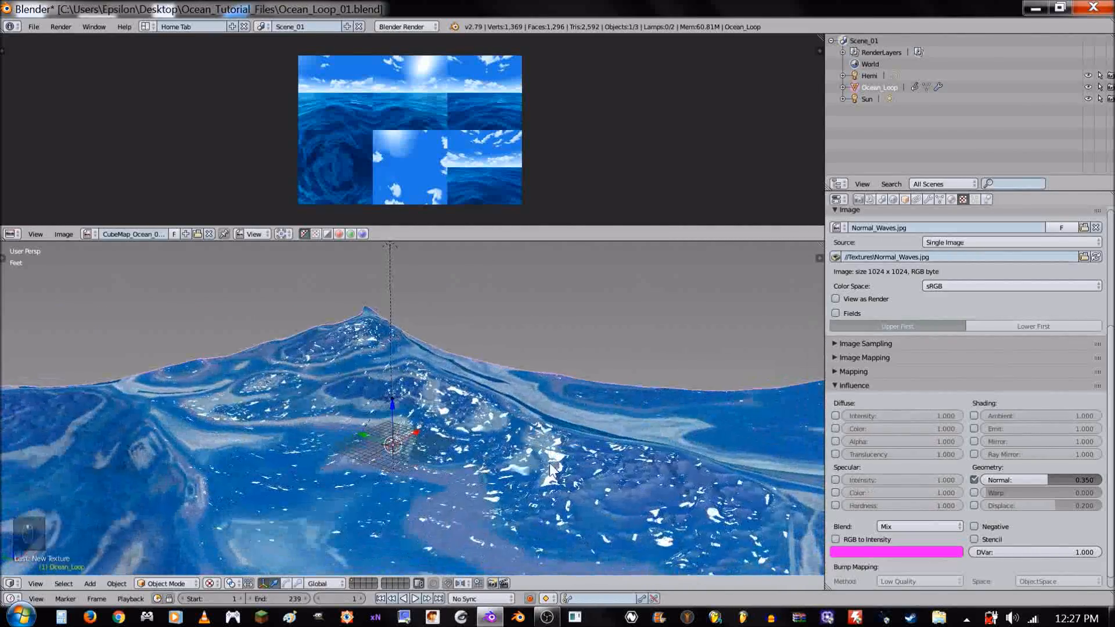
scroll(914, 454, "up", 6)
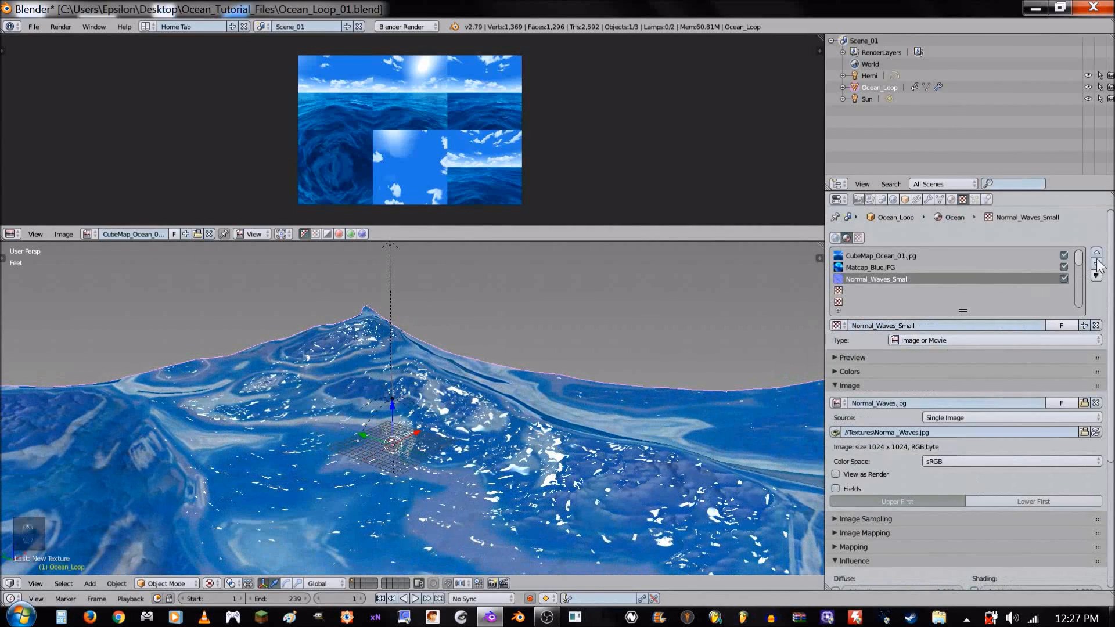
- Move the Normal_Waves_Small texture to the top of the Ocean material's texture stack, above CubeMap_Ocean_01.jpg, and inspect the ocean surface
left_click(1096, 254)
left_click(1096, 254)
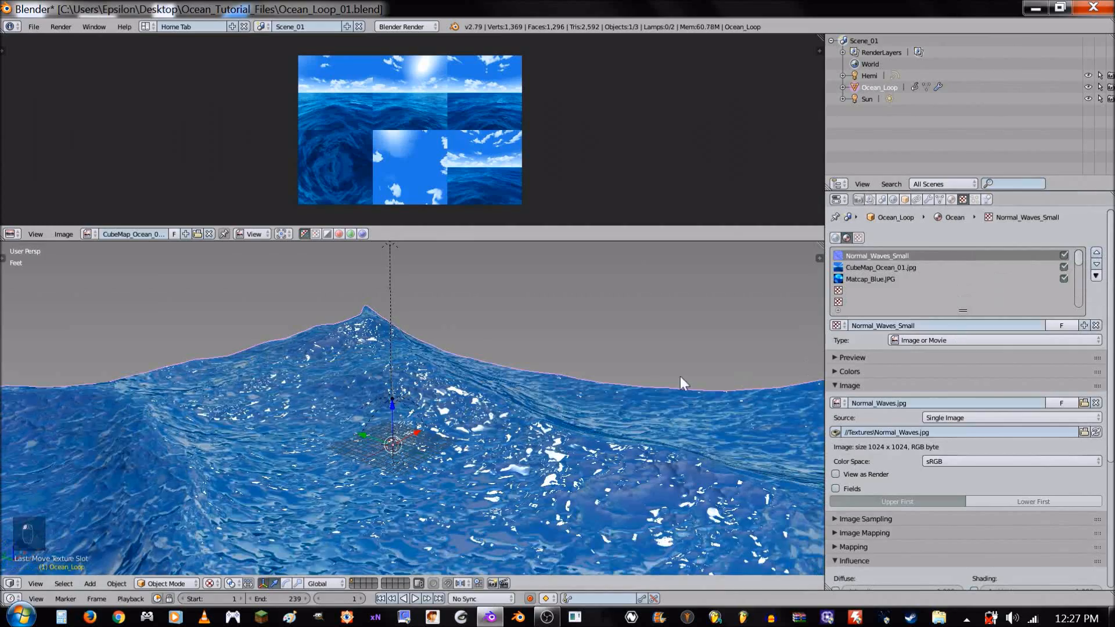
middle_click_drag(577, 383, 720, 356)
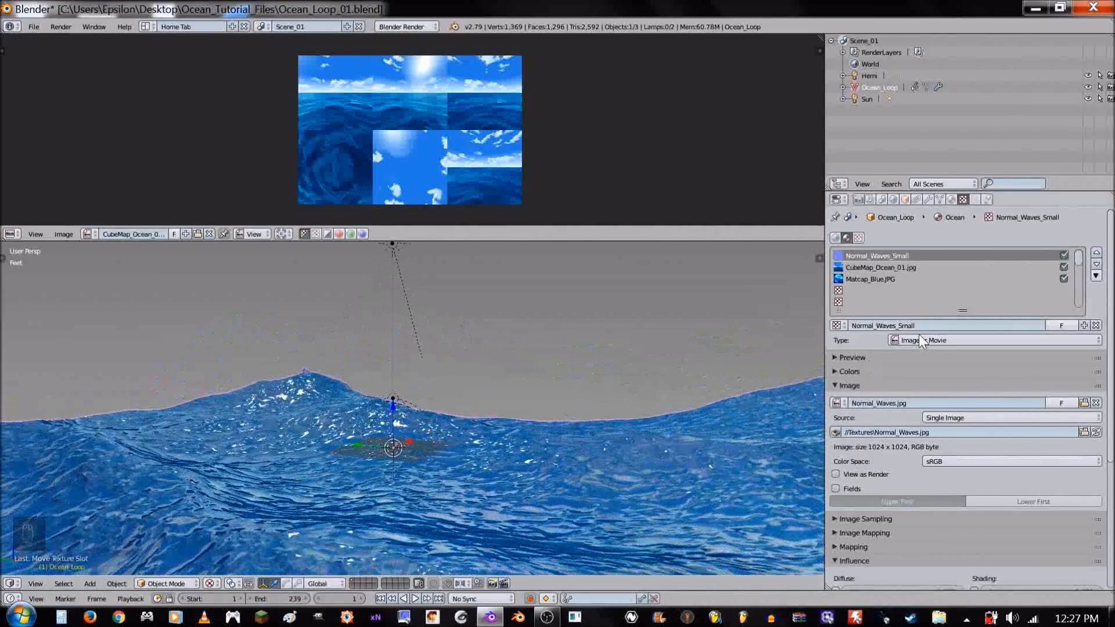
- Add a new texture in the empty slot below Matcap_Blue.JPG and assign the existing Normal_Waves.jpg image to it
left_click(876, 290)
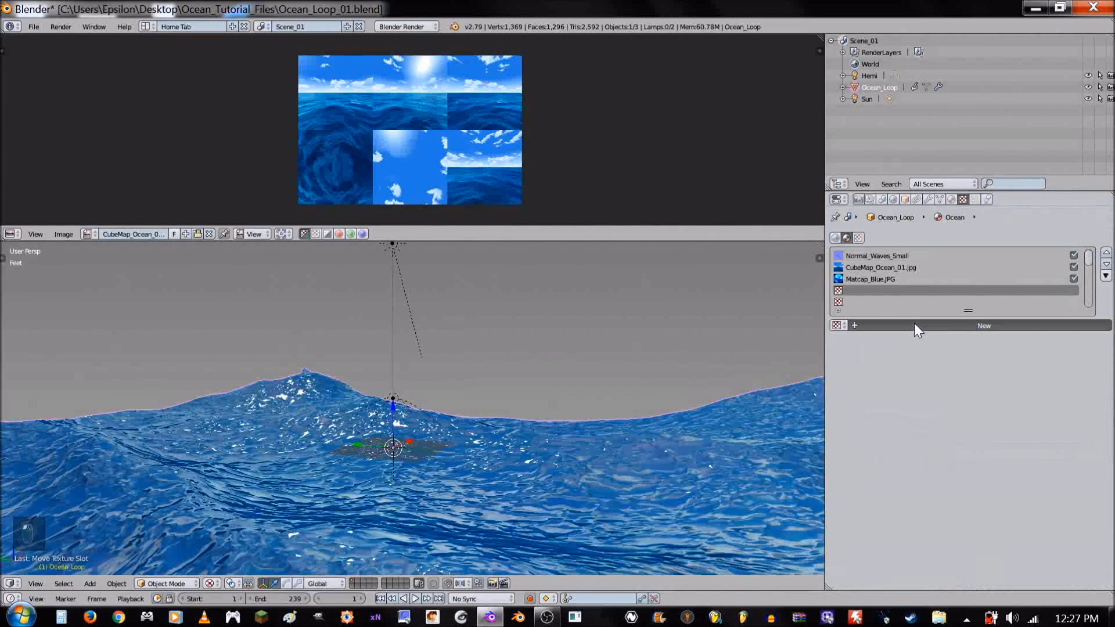
left_click(914, 325)
left_click(838, 403)
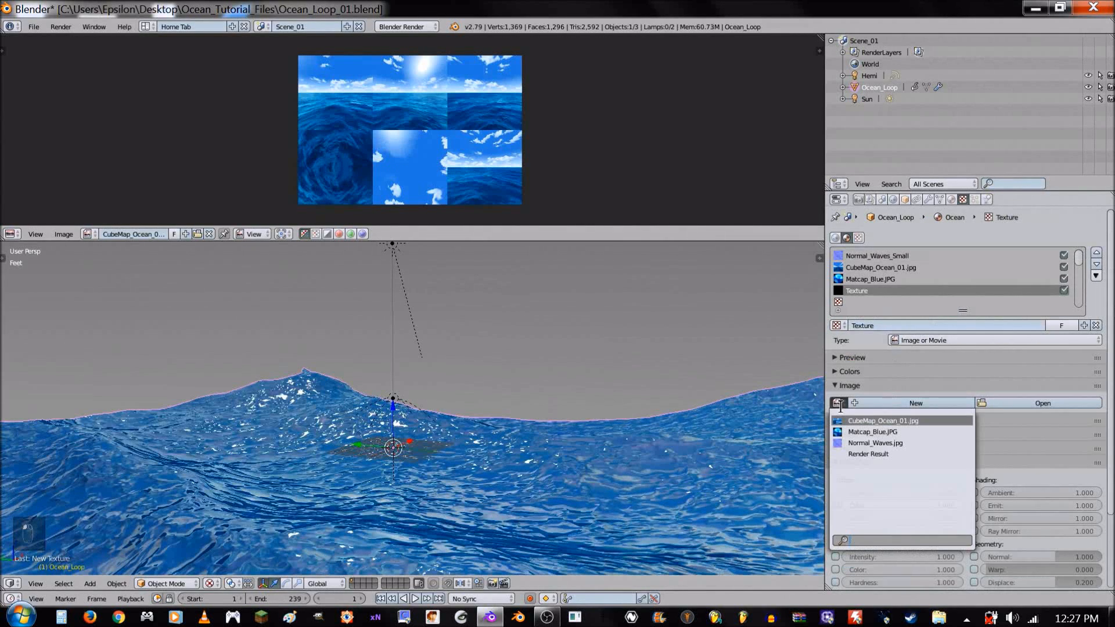
left_click(838, 403)
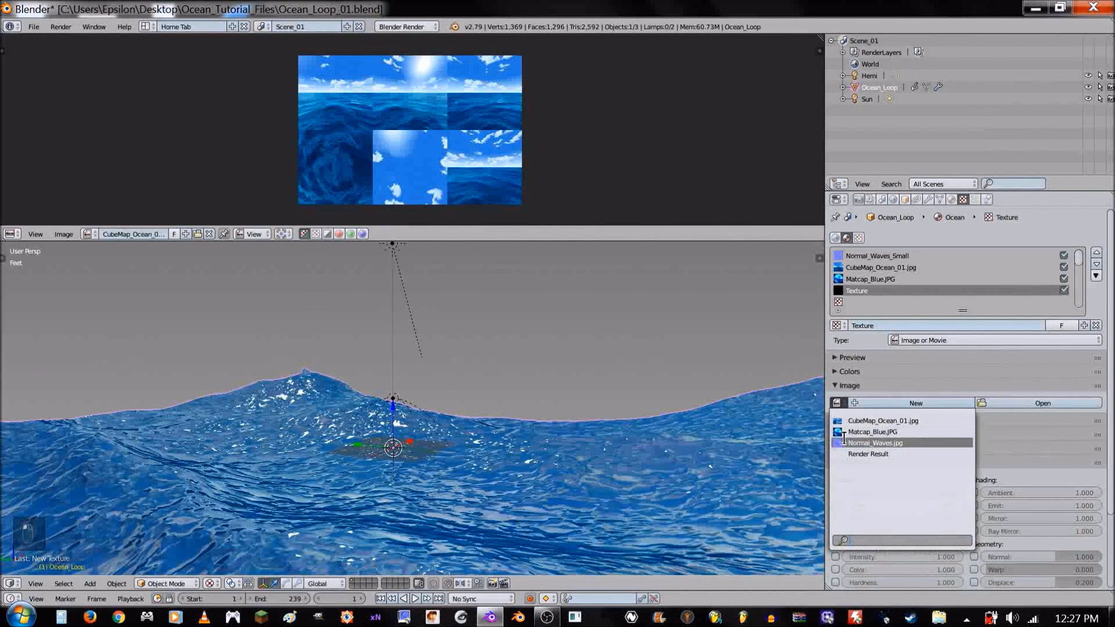
left_click(844, 442)
left_click(859, 384)
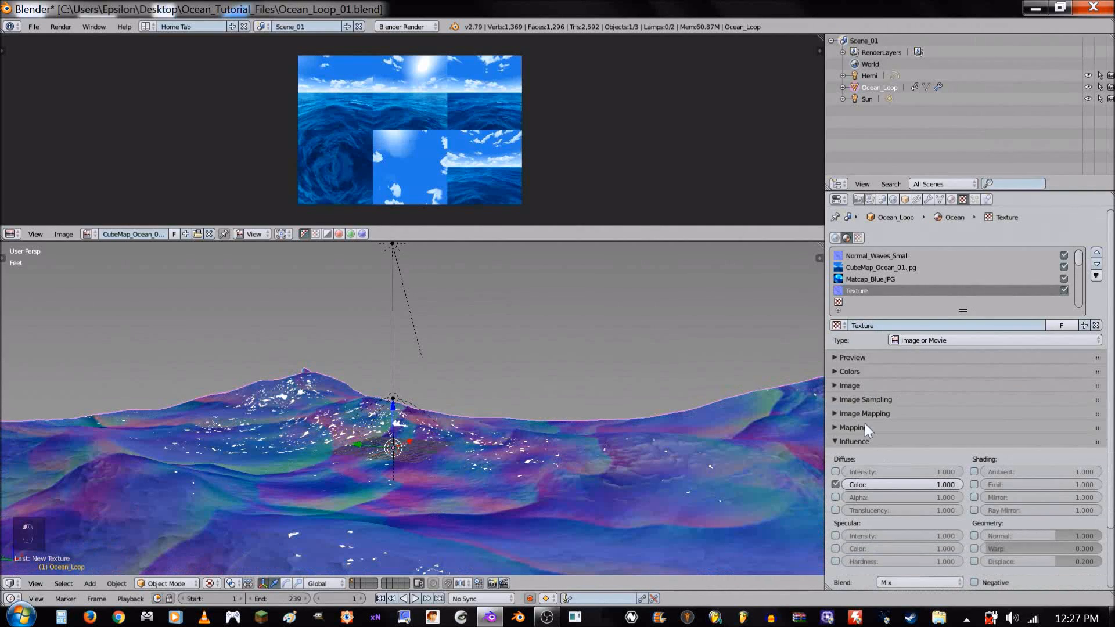
- Enable the Normal Map option in the new texture's image sampling and review its mapping settings
left_click(876, 399)
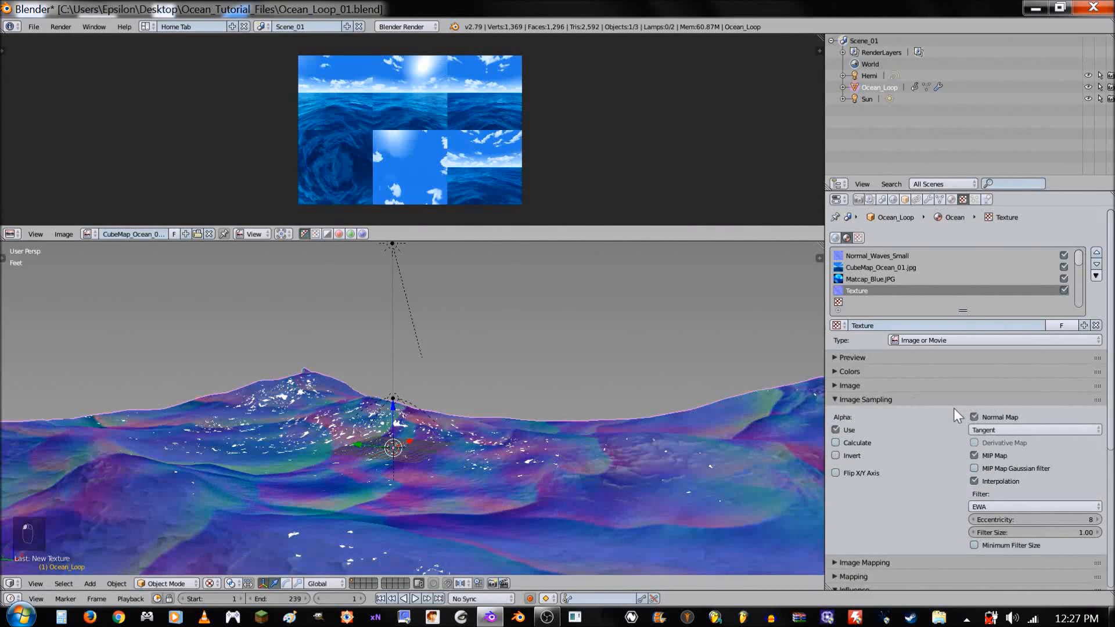
left_click(912, 399)
left_click(871, 427)
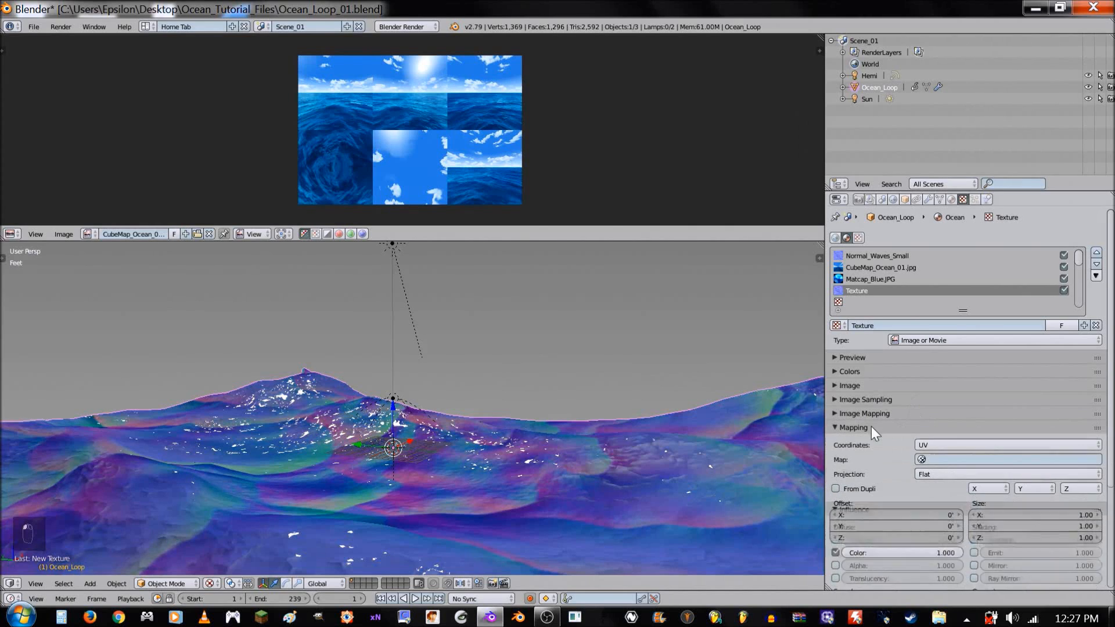
left_click(869, 429)
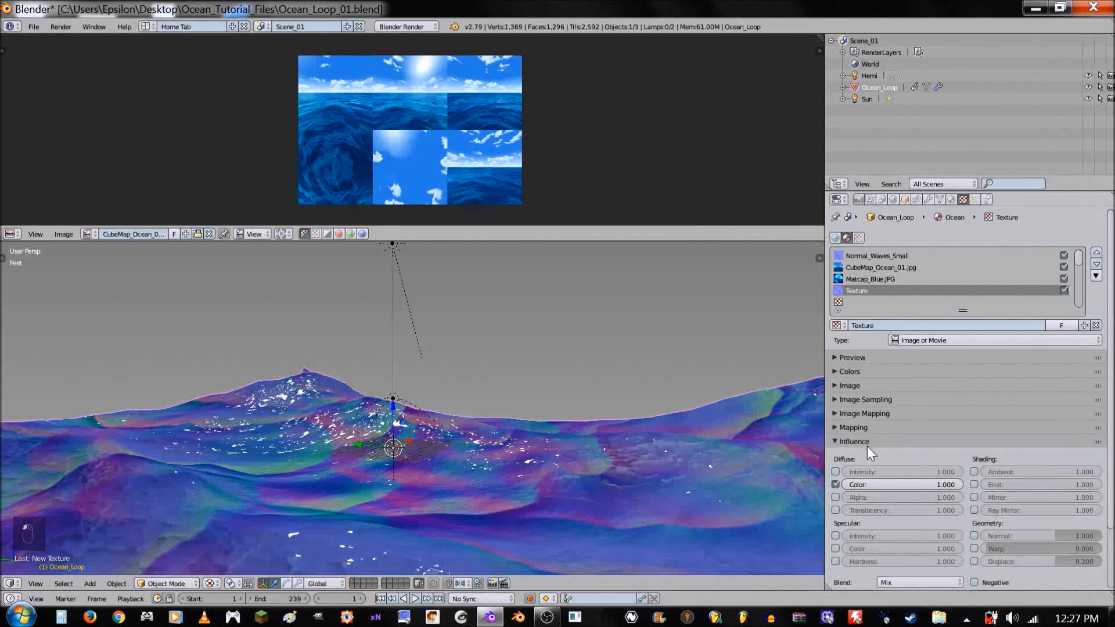
- Disable the new texture's diffuse color influence and enable its normal influence at 0.35
left_click(835, 484)
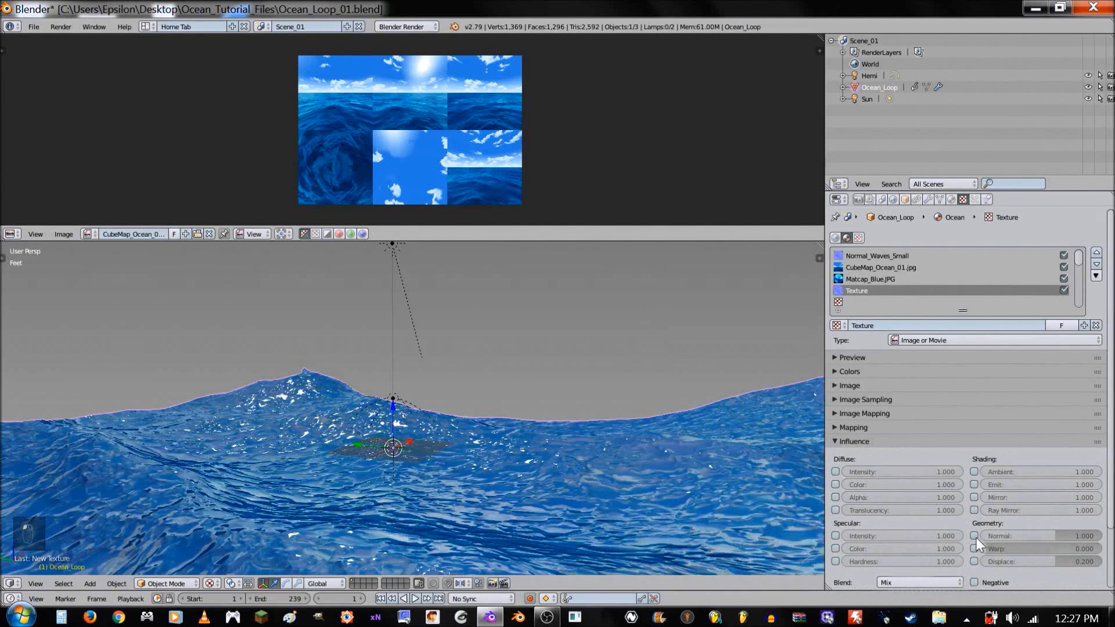
left_click(974, 535)
scroll(1013, 533, "down", 3)
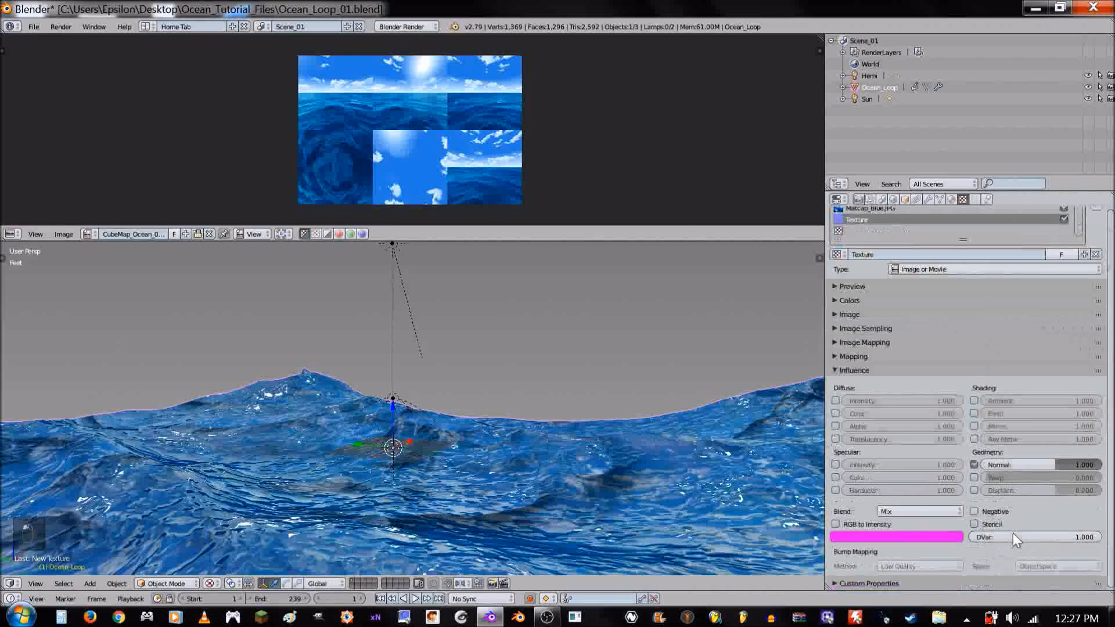
left_click(1030, 470)
key("BackSpace")
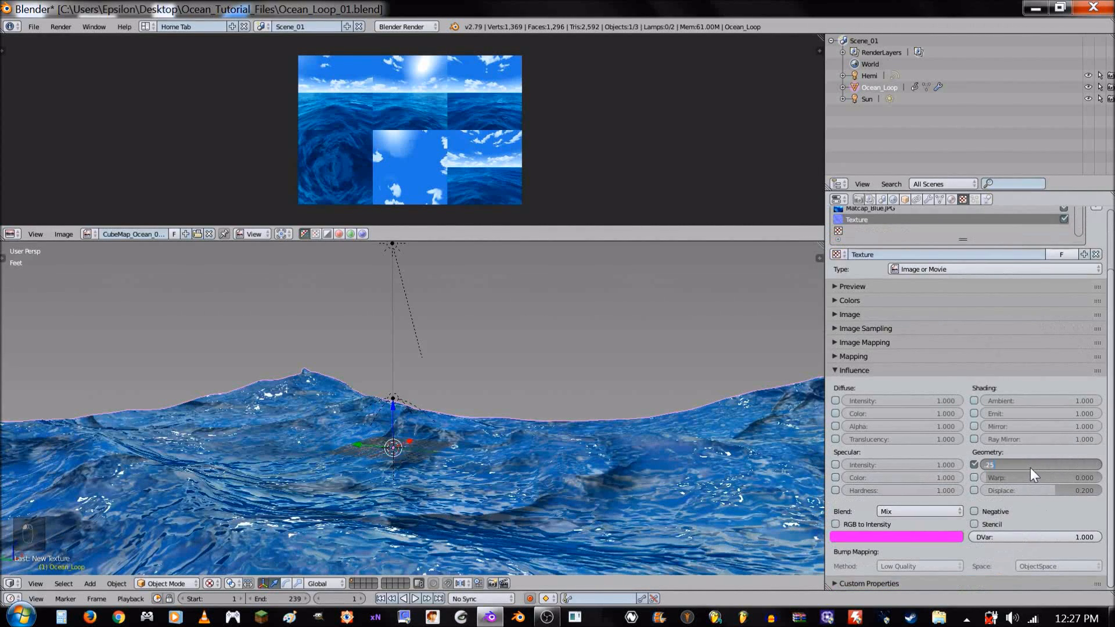
key("BackSpace")
key("BackSpace")
key("BackSpace")
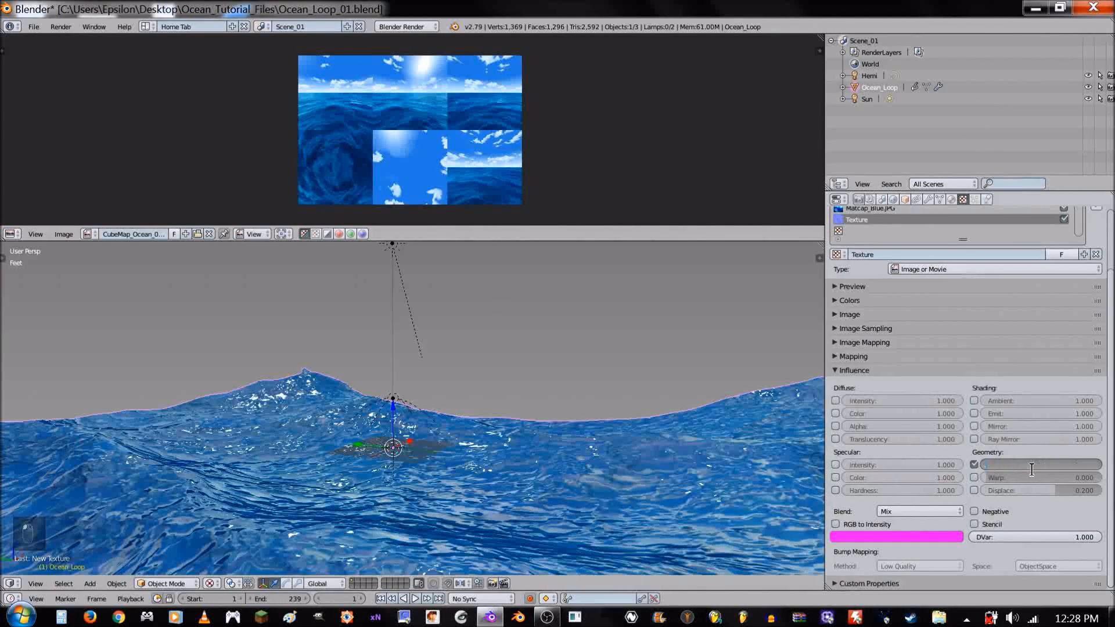
key("Return")
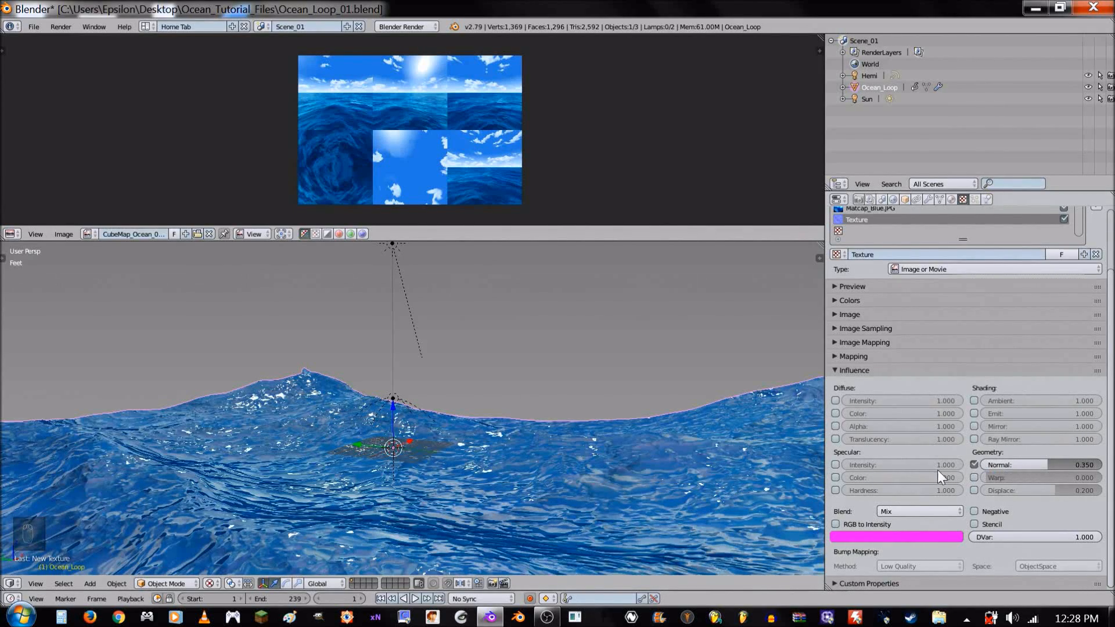
- Play the ocean animation, stop it and inspect the wave surface from another angle
scroll(606, 441, "down", 5)
middle_click_drag(619, 423, 501, 436)
key("alt+a")
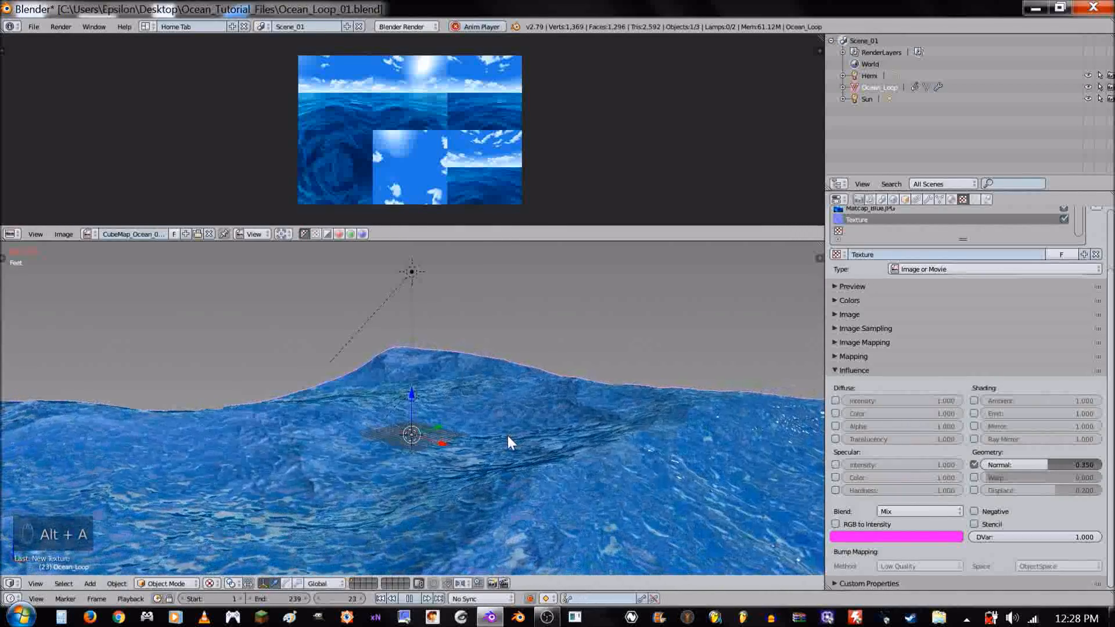
key("alt+a")
middle_click_drag(507, 435, 639, 421)
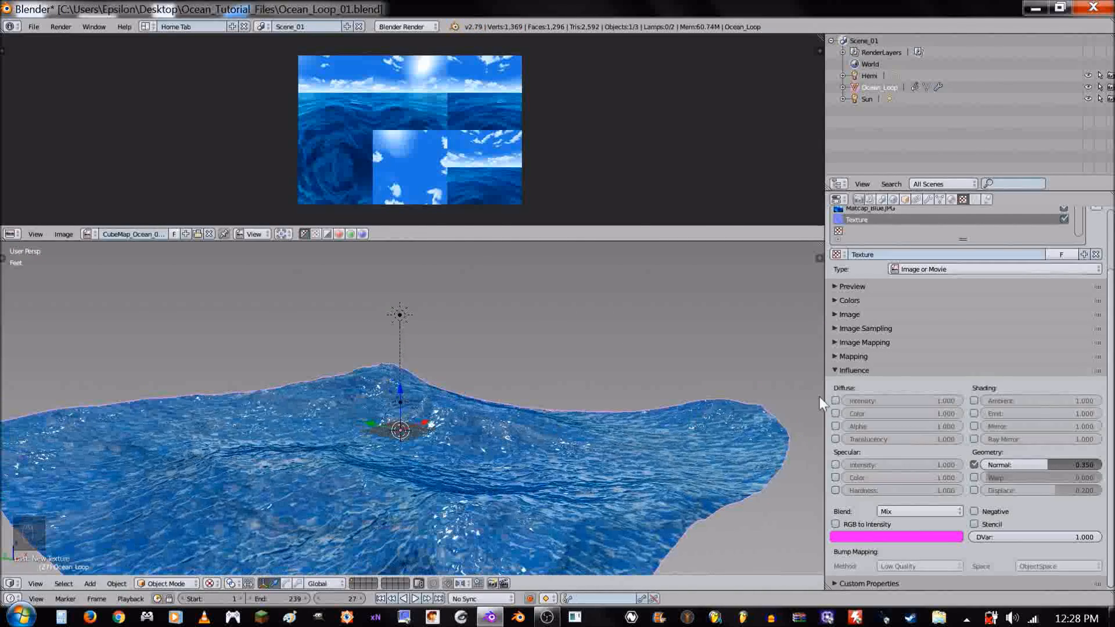
- Rename the new normal texture as Normal_Waves_Big, based on its image name without the .jpg extension
left_click(871, 370)
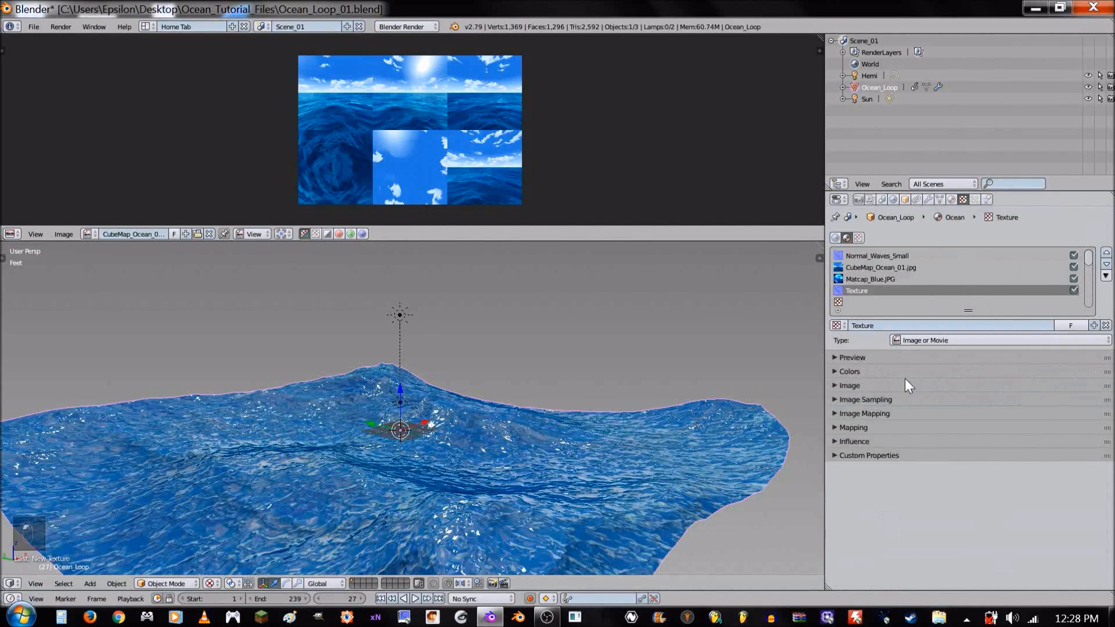
left_click(901, 384)
key("ctrl+c")
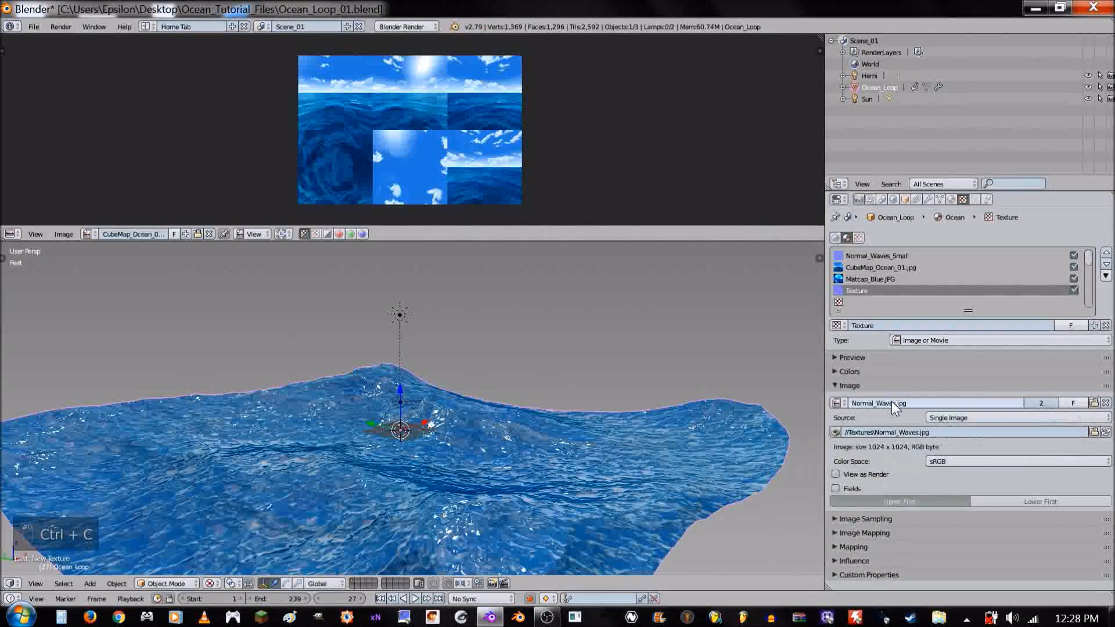
key("ctrl+v")
left_click(883, 324)
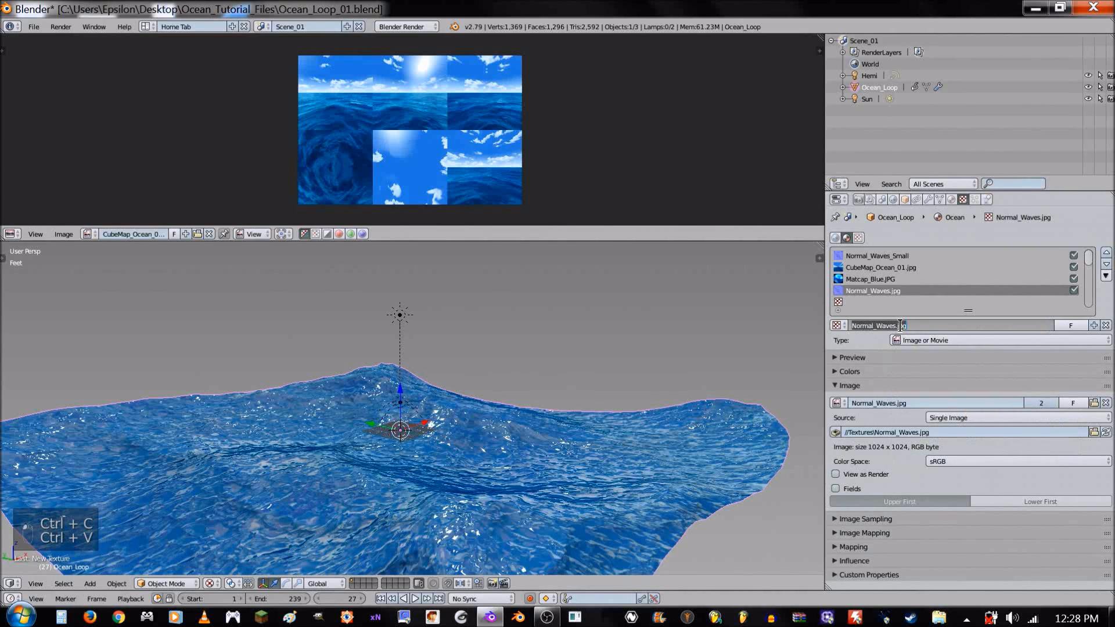
left_click_drag(897, 326, 918, 328)
key("BackSpace")
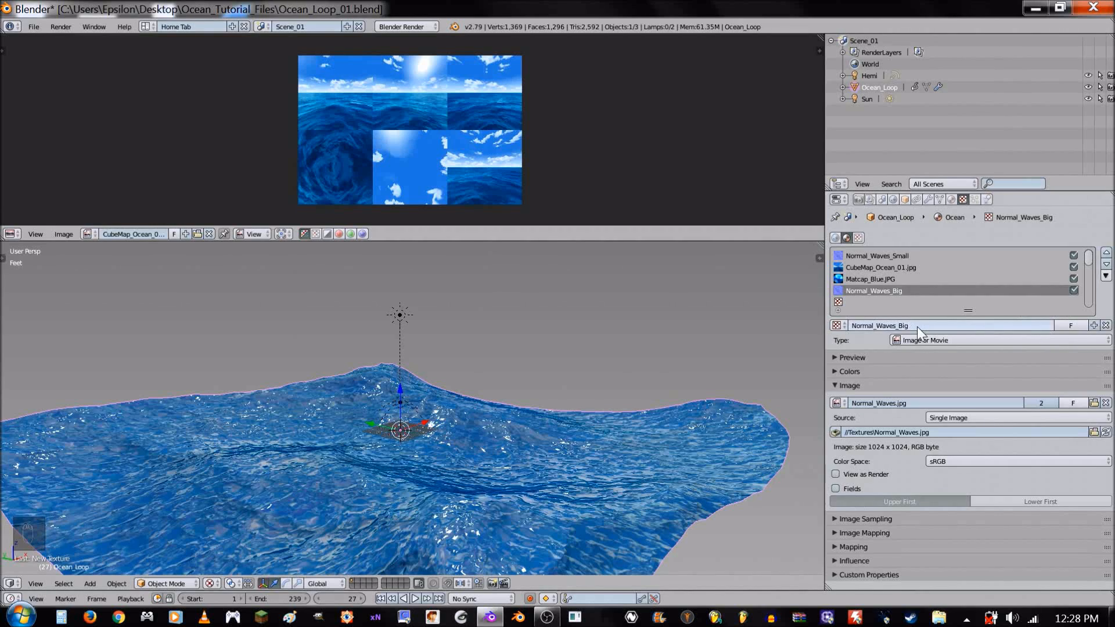
key("Return")
- Enable Environment Lighting in the world settings with an energy of 0.5
left_click(952, 196)
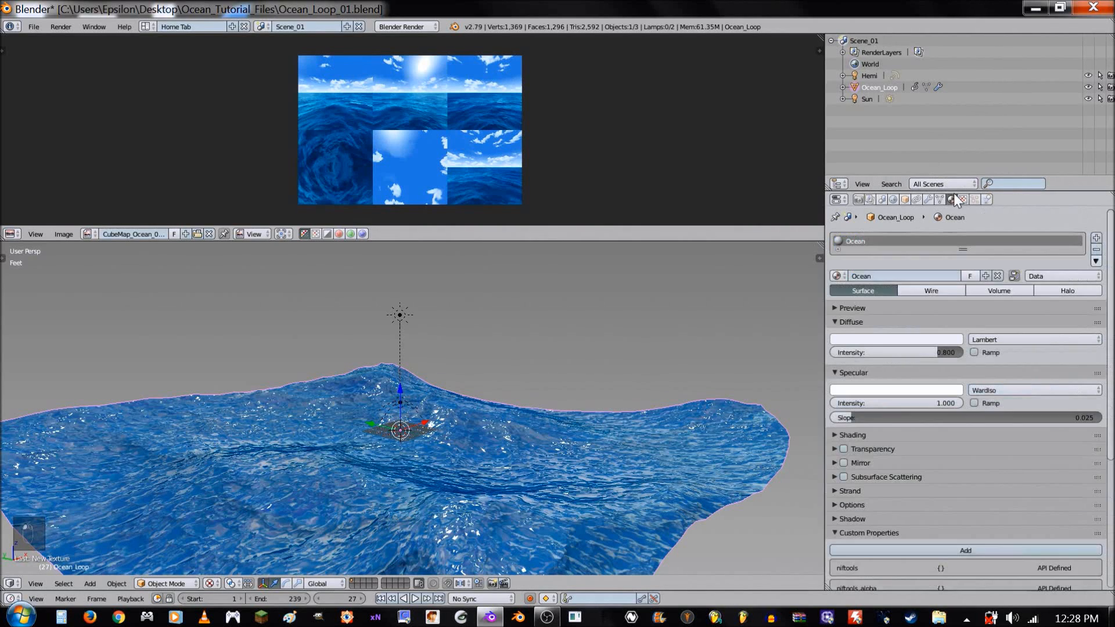
left_click(904, 198)
left_click(894, 198)
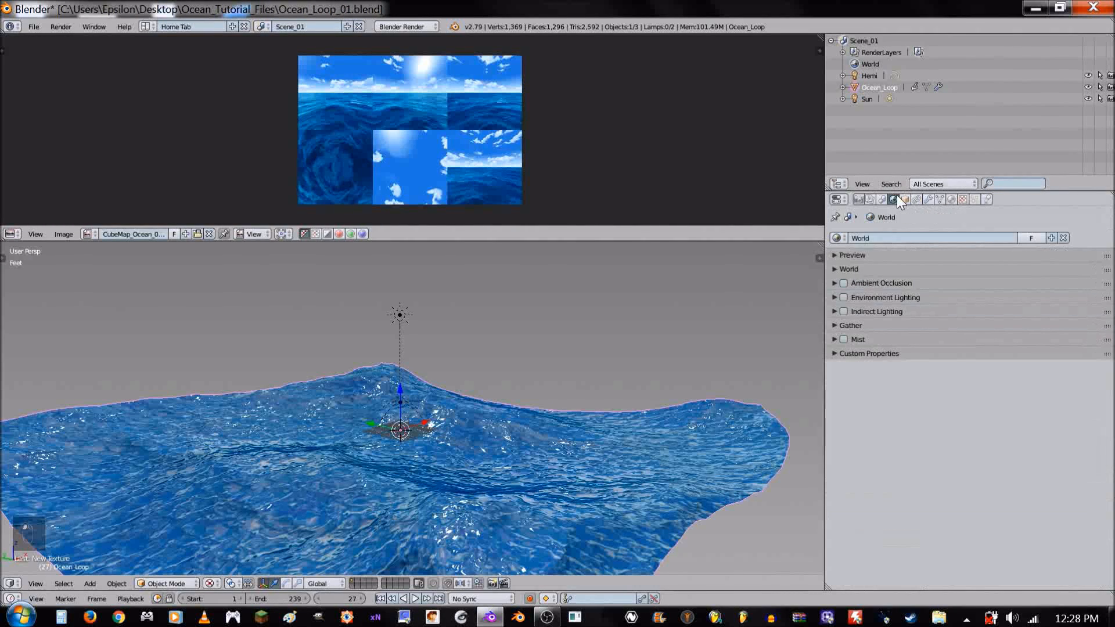
left_click(877, 295)
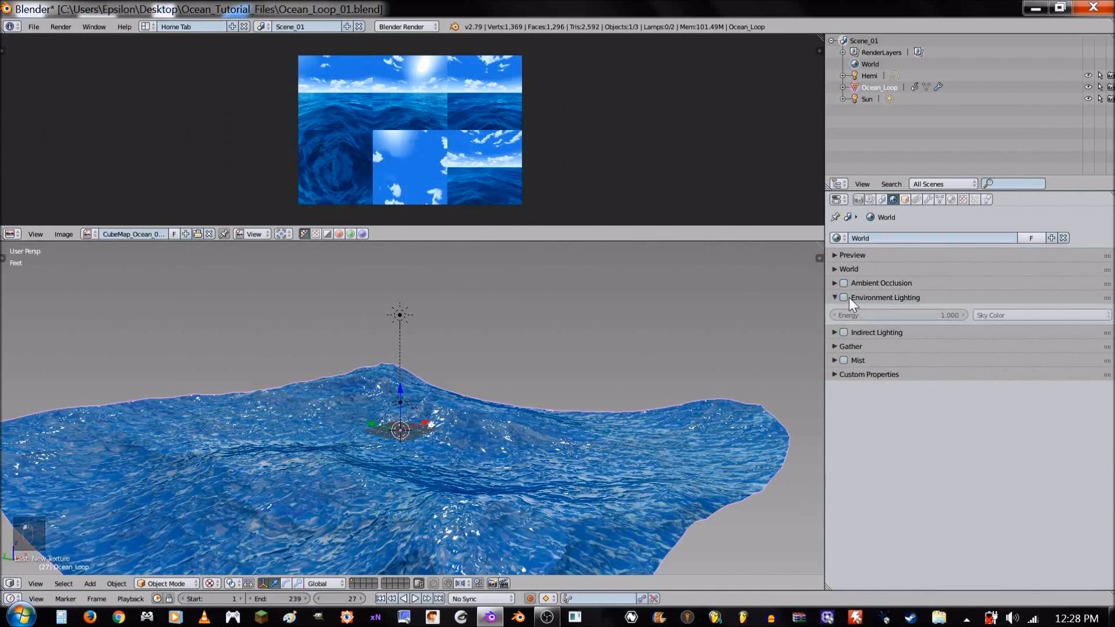
left_click(873, 269)
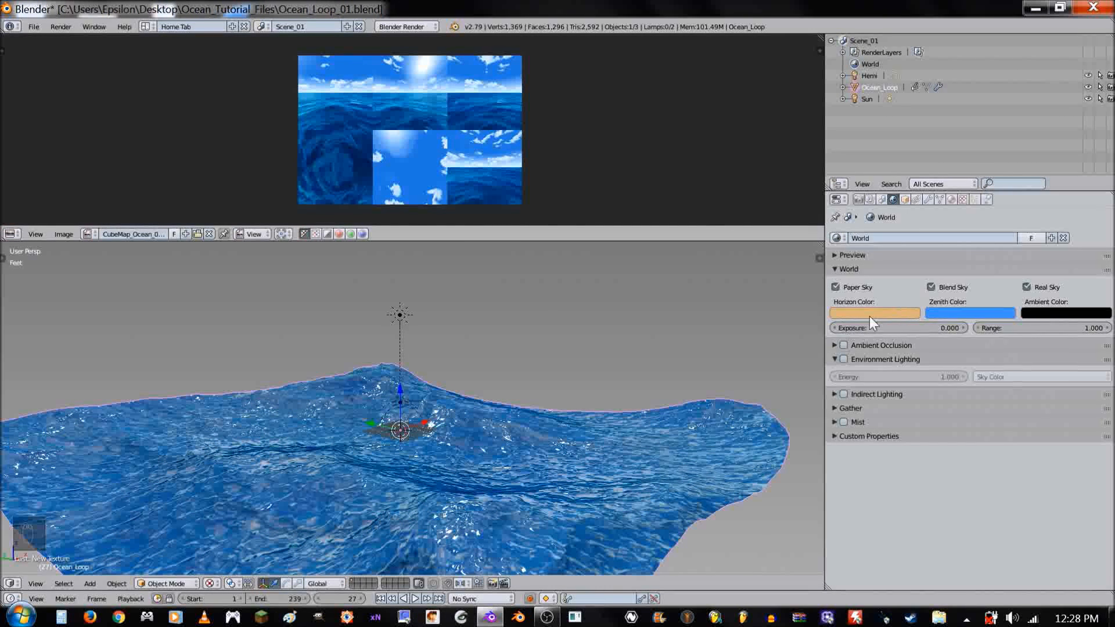
left_click(870, 269)
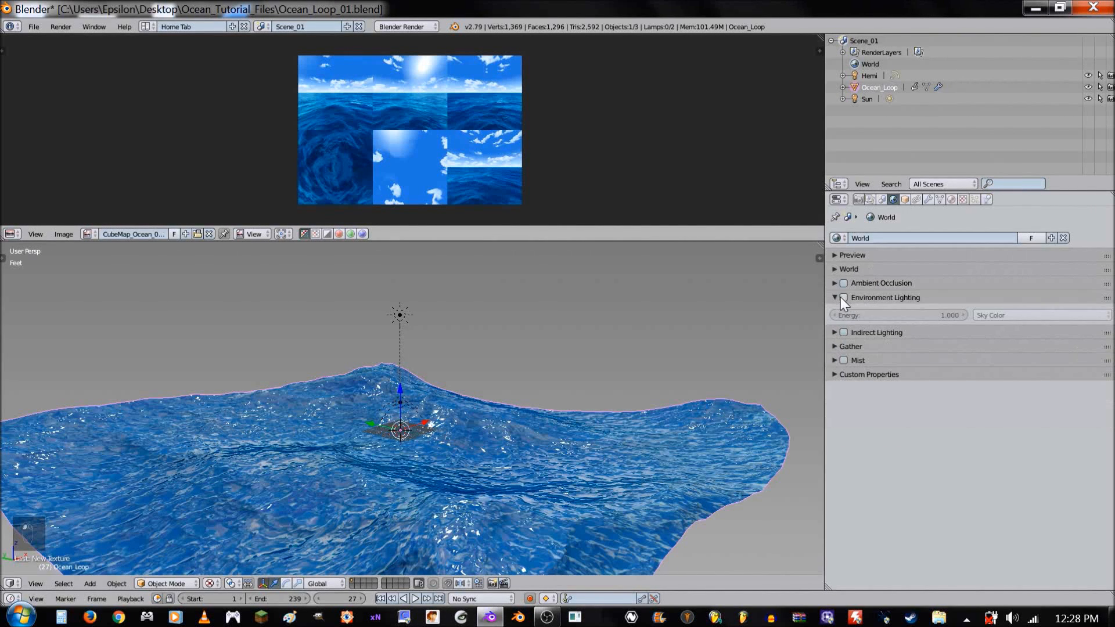
left_click(843, 298)
left_click(902, 314)
key("BackSpace")
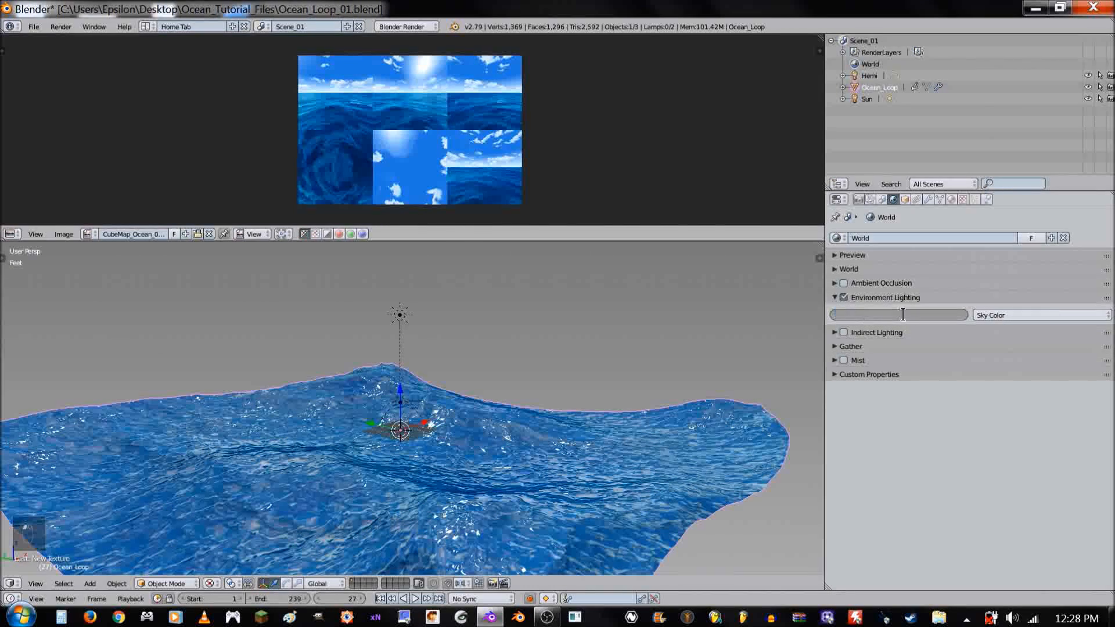
key("Return")
- Enable Shadows in the scene's render shading settings and inspect the lit ocean
left_click(858, 200)
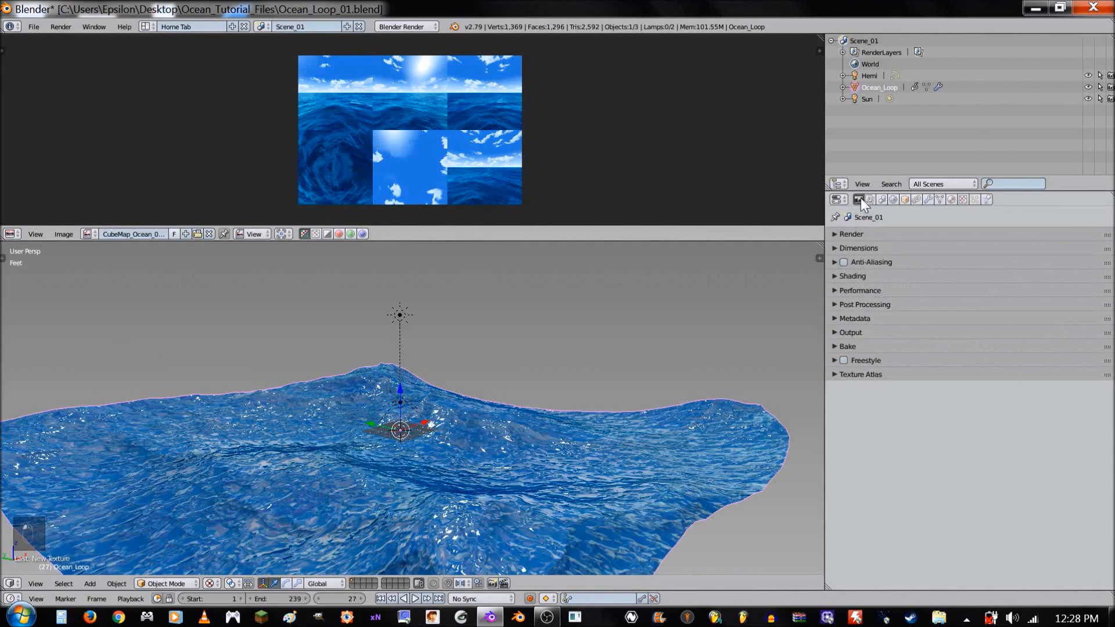
left_click(862, 277)
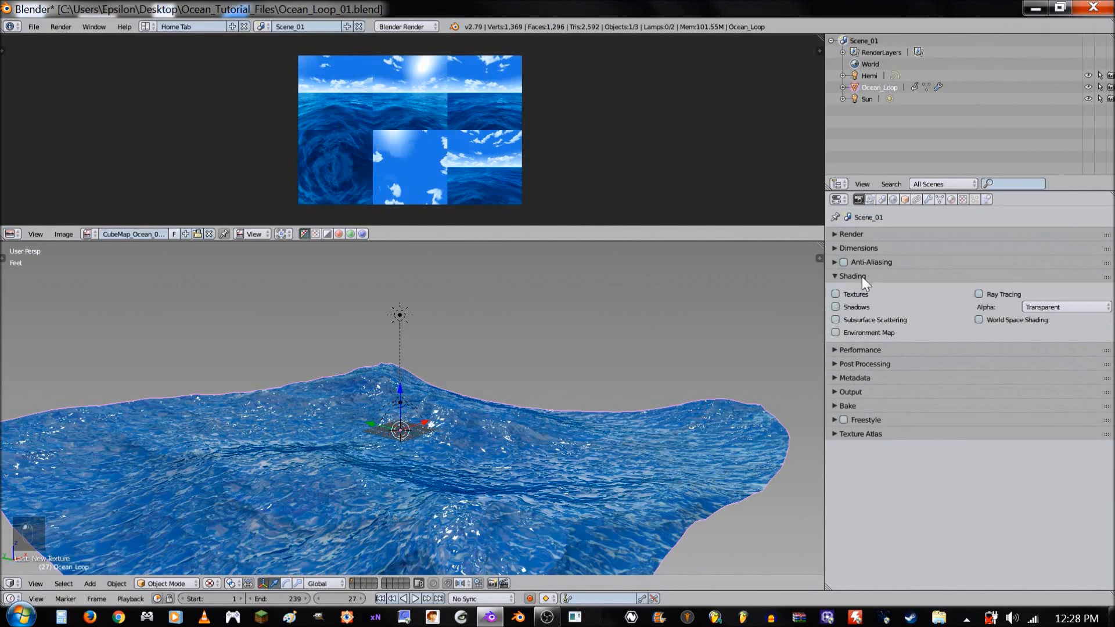
left_click(836, 307)
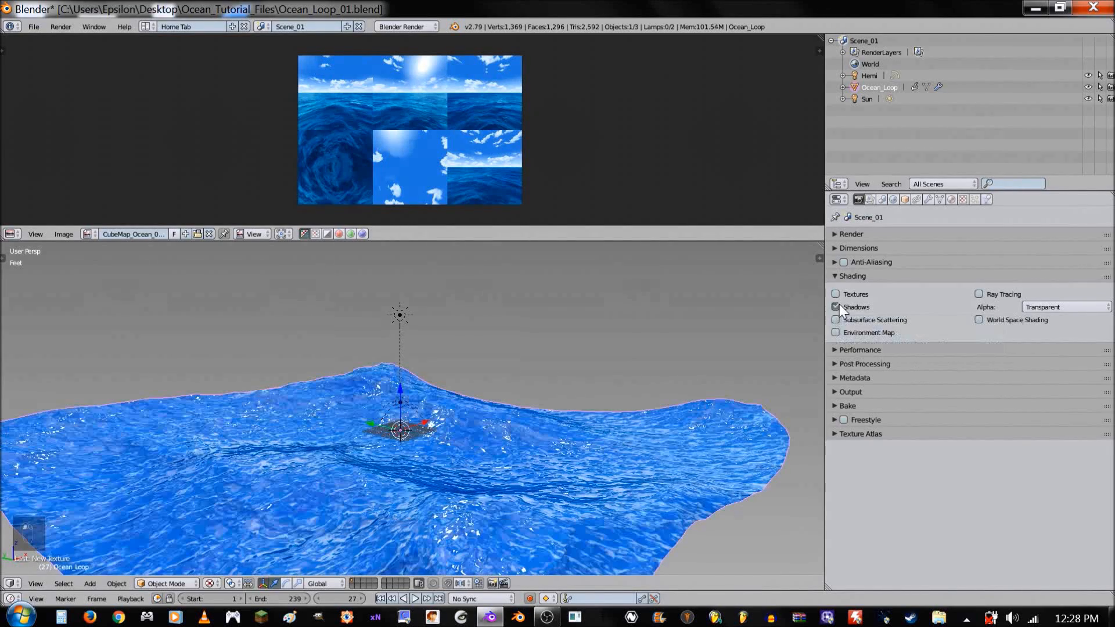
mouse_move(646, 383)
middle_mouse_down()
mouse_move(517, 428)
mouse_move(695, 384)
mouse_move(662, 385)
middle_mouse_up()
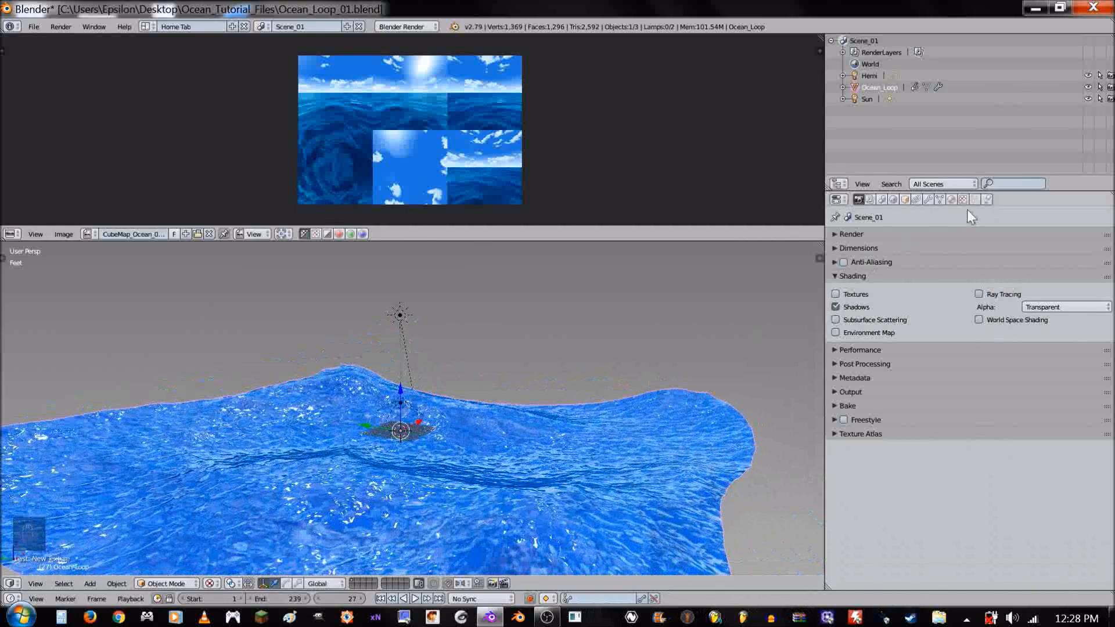
- Set the world's Environment Lighting energy to 0.35
left_click(951, 200)
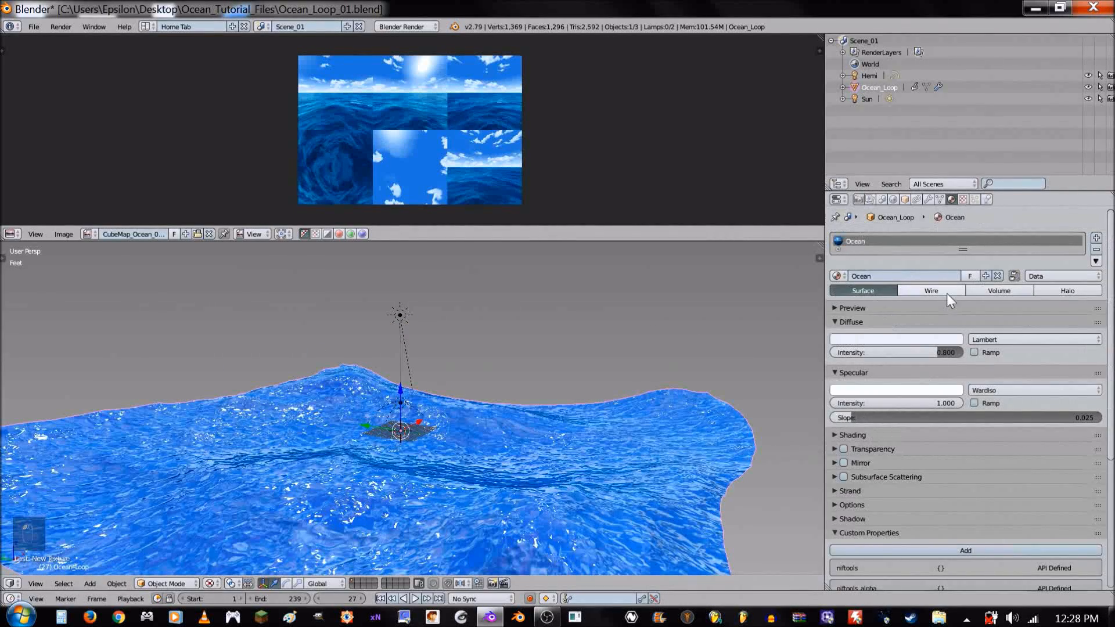
left_click(965, 199)
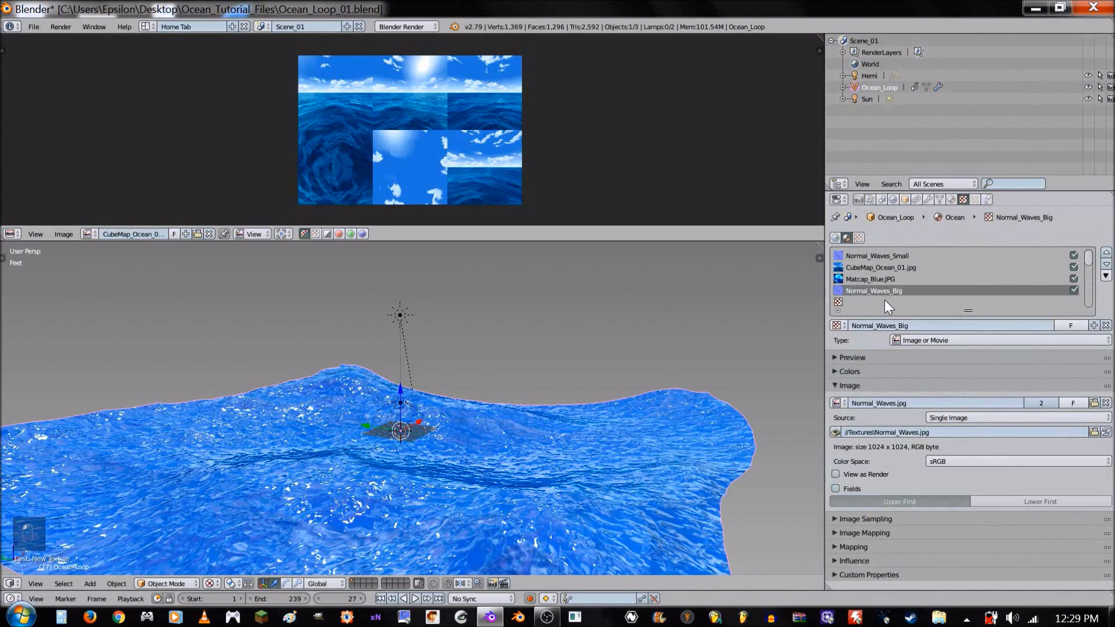
left_click(893, 200)
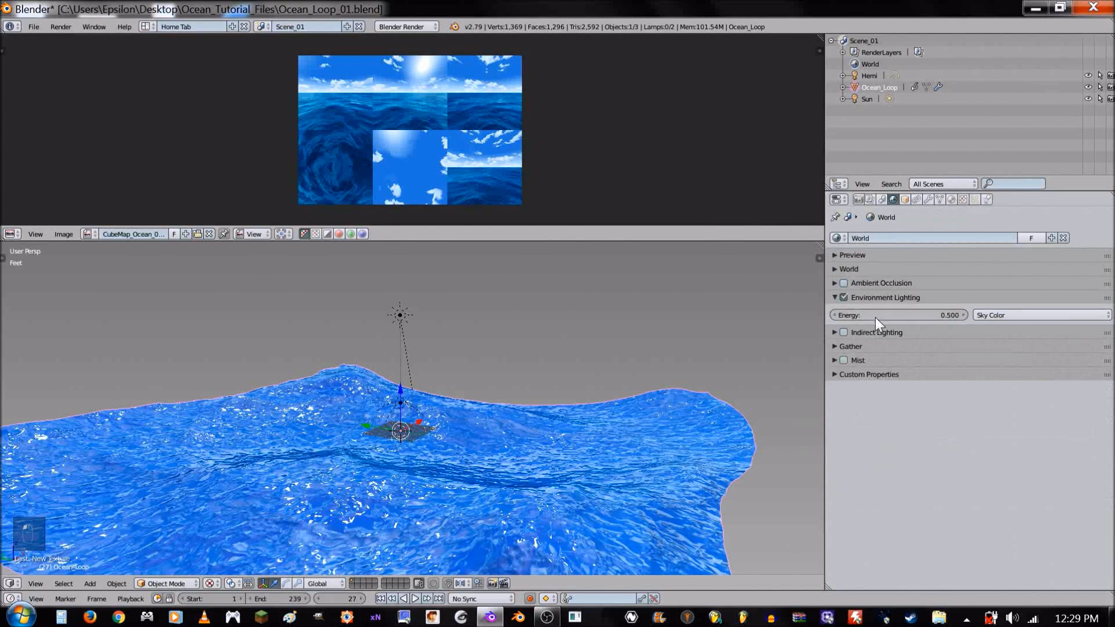
left_click(902, 315)
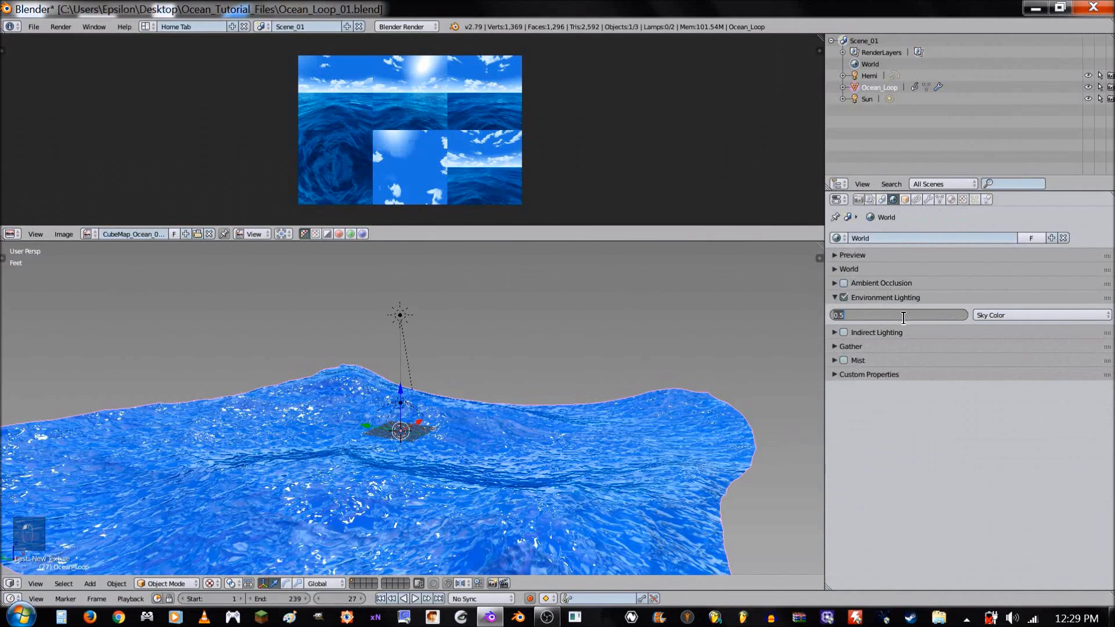
type(".35")
key("Return")
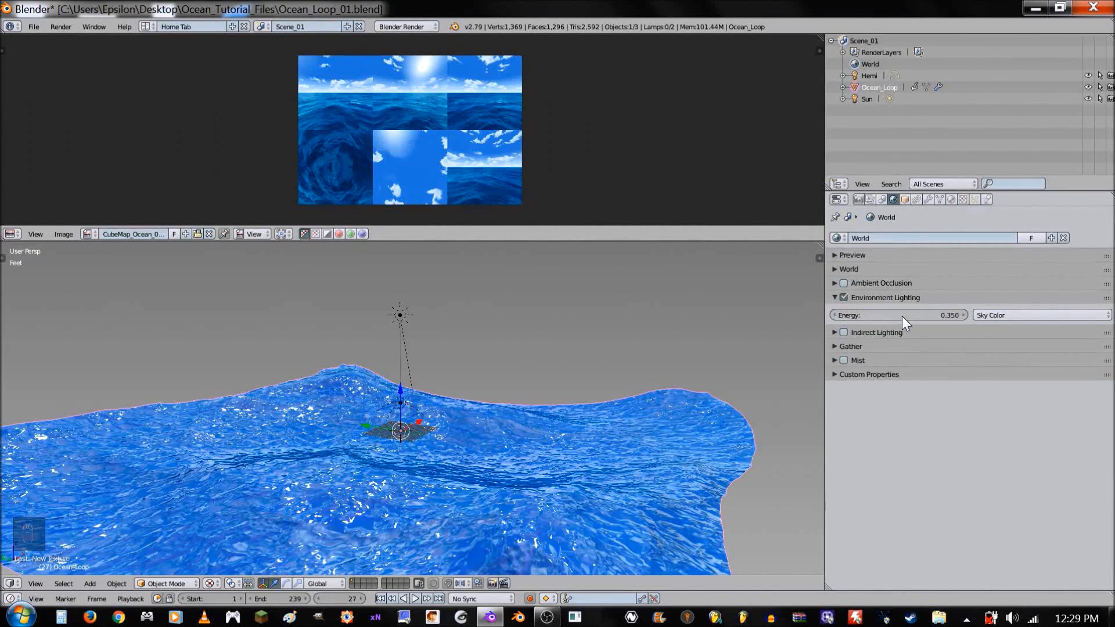
- Switch the image editor area to the Node Editor and enable material nodes for the Ocean material
mouse_move(573, 395)
middle_mouse_down()
mouse_move(546, 407)
mouse_move(586, 406)
middle_mouse_up()
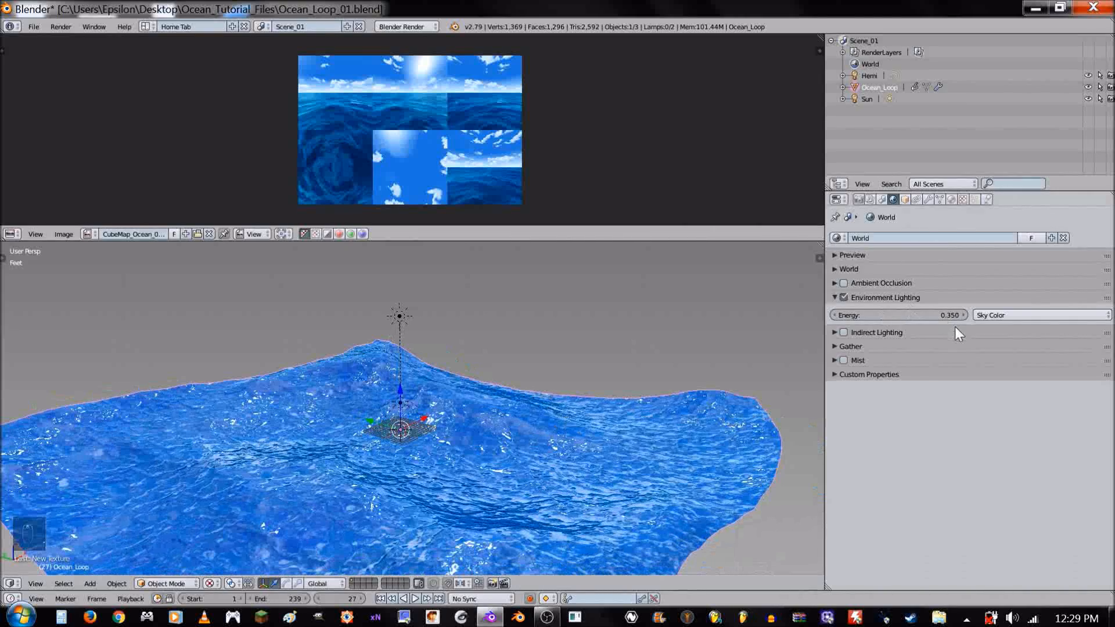
left_click(951, 199)
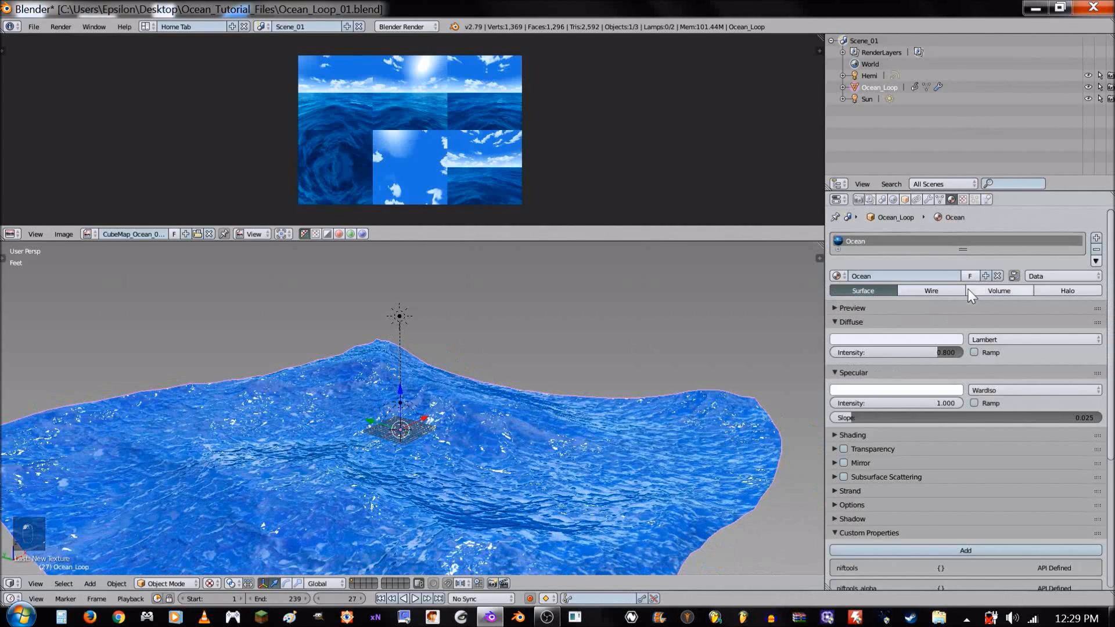
left_click(895, 321)
left_click(890, 331)
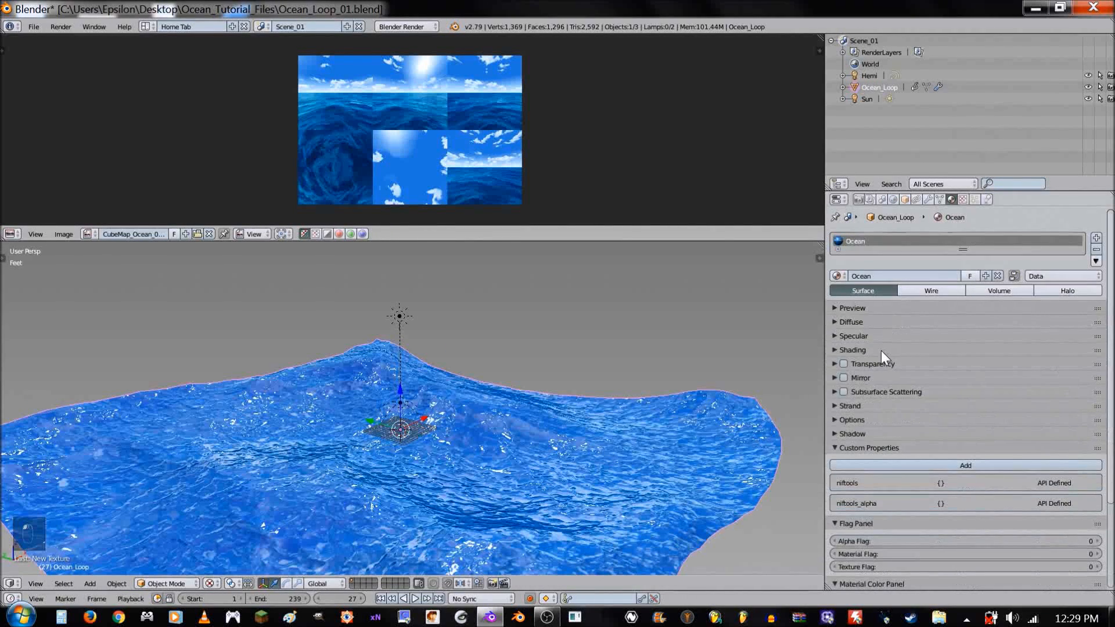
left_click(10, 233)
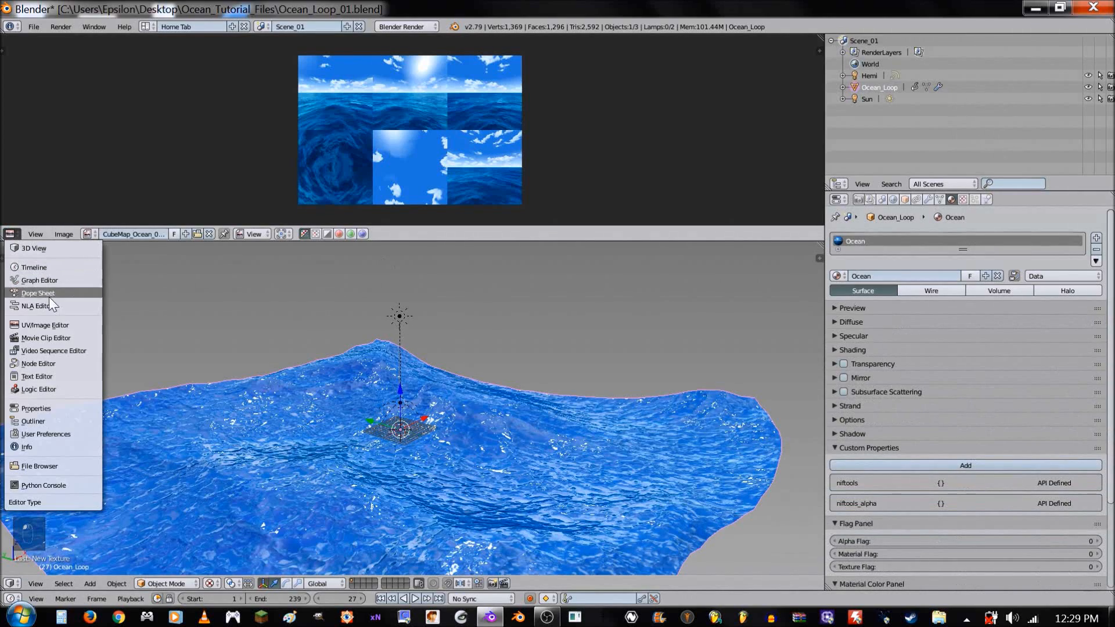
left_click(58, 360)
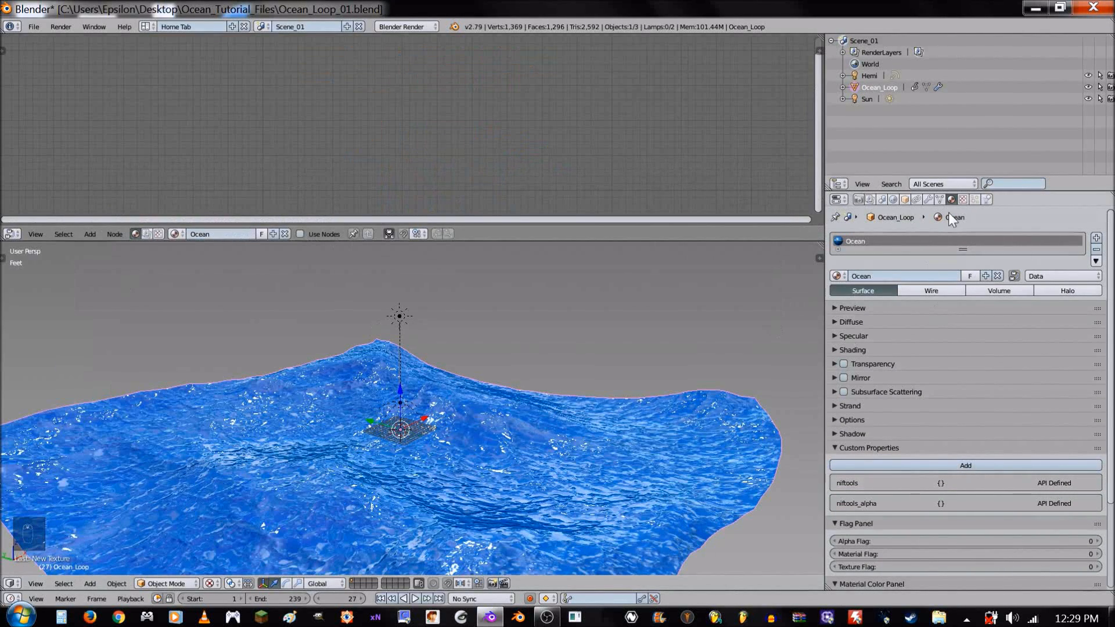
left_click(1014, 277)
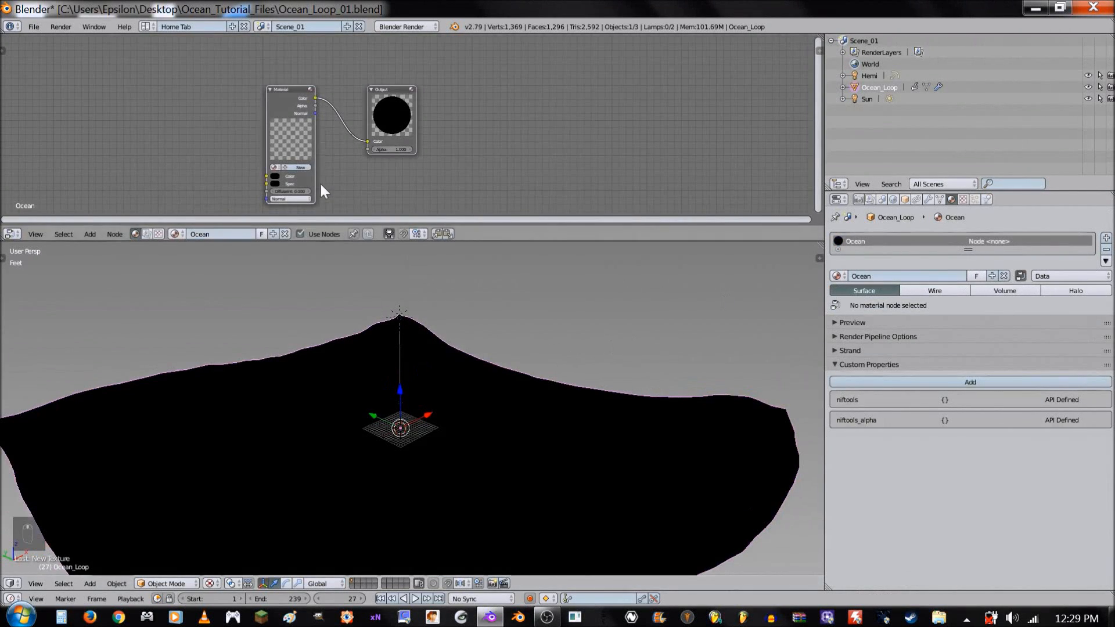
- Assign the existing Ocean material to the Material node, move the Output node farther from it, and inspect the ocean surface
key("ctrl+Up")
scroll(435, 343, "up", 3)
middle_click_drag(340, 413, 427, 413)
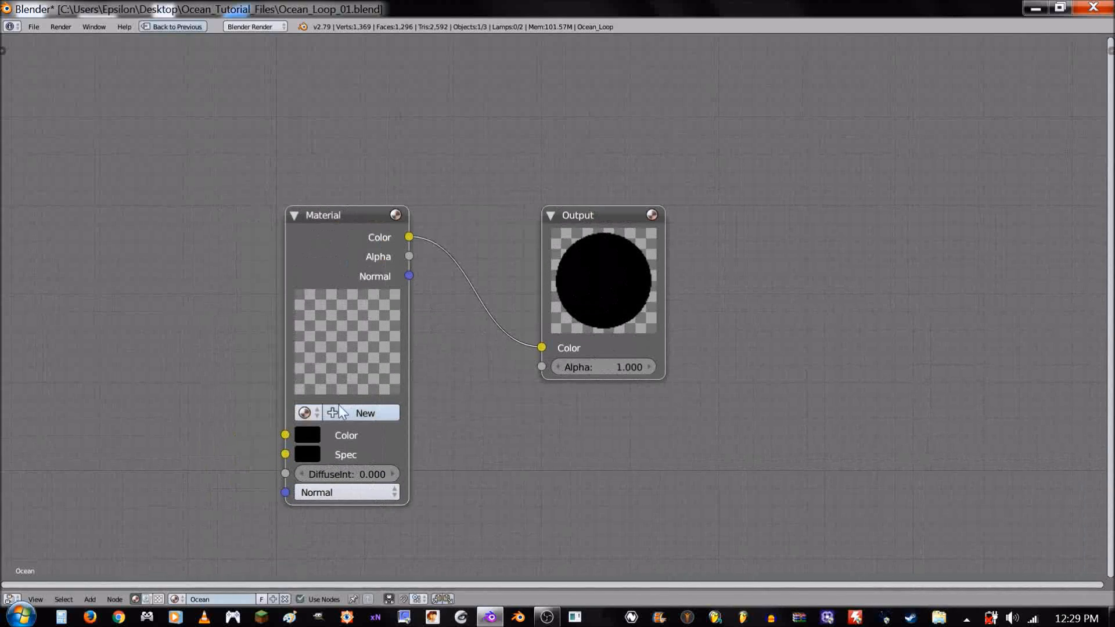
left_click(304, 413)
left_click(331, 228)
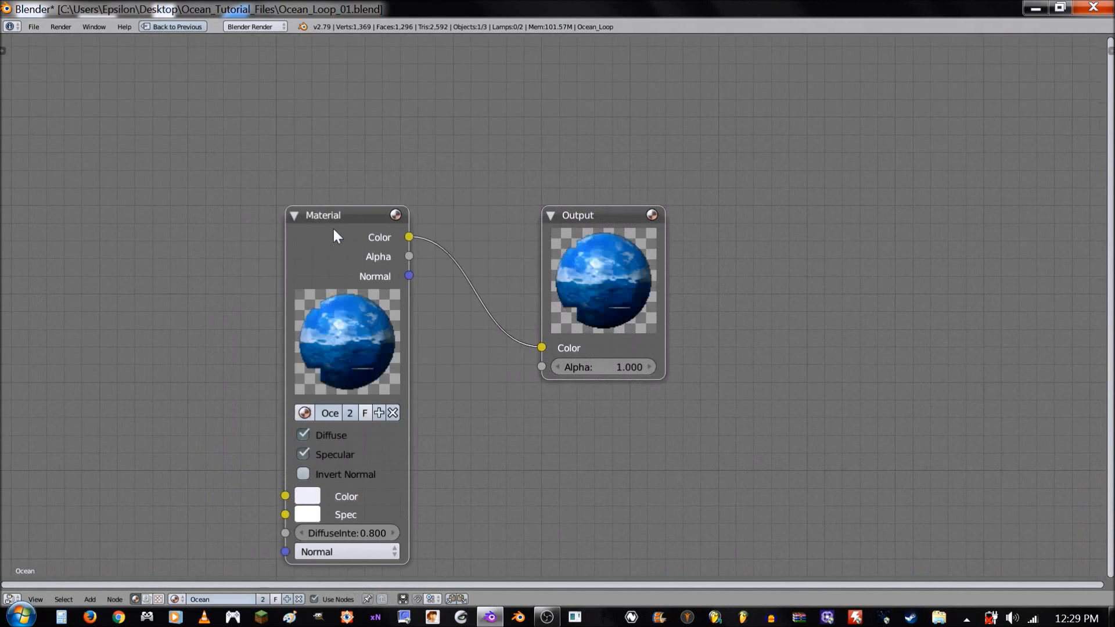
left_click_drag(598, 287, 709, 288)
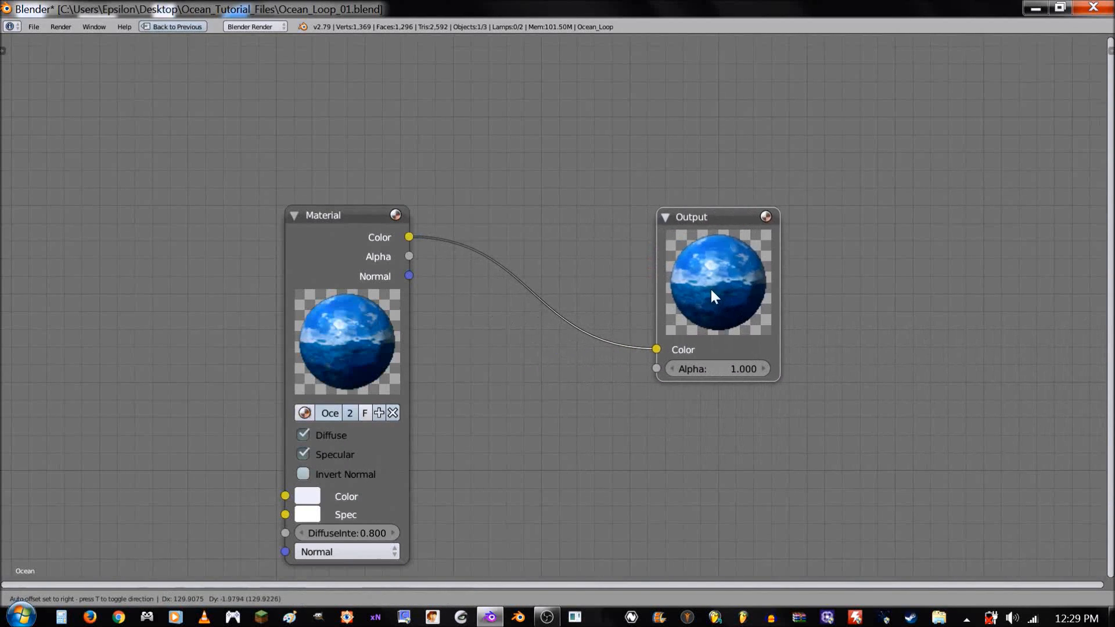
scroll(537, 346, "down", 2)
key("shift+space")
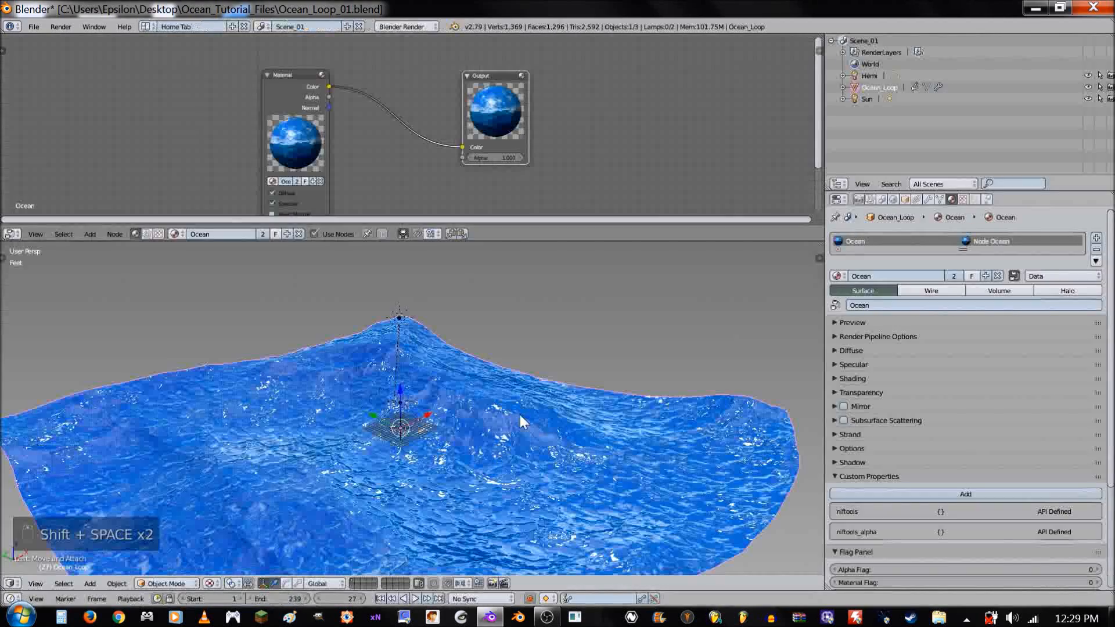
mouse_move(590, 423)
middle_mouse_down()
mouse_move(552, 428)
mouse_move(588, 435)
middle_mouse_up()
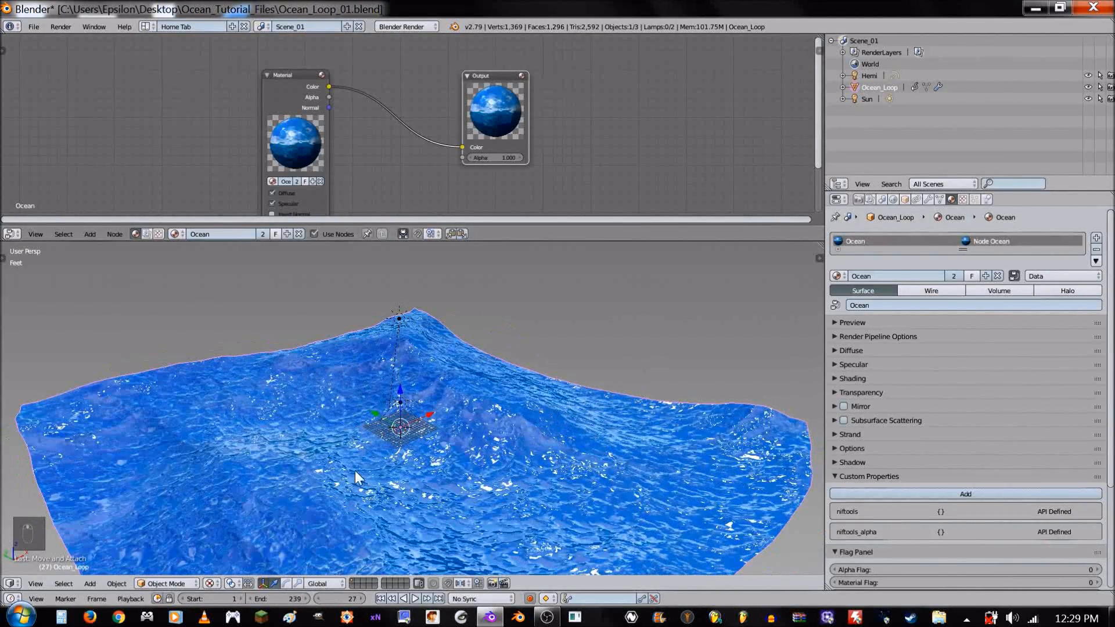
middle_click_drag(355, 472, 460, 480)
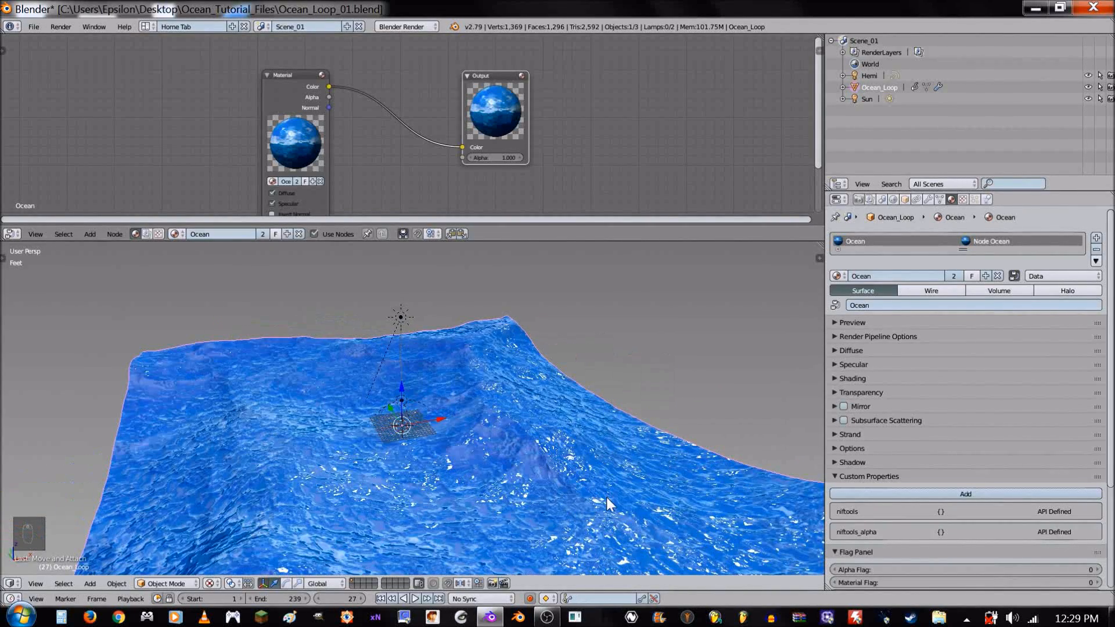
middle_click_drag(606, 497, 540, 467)
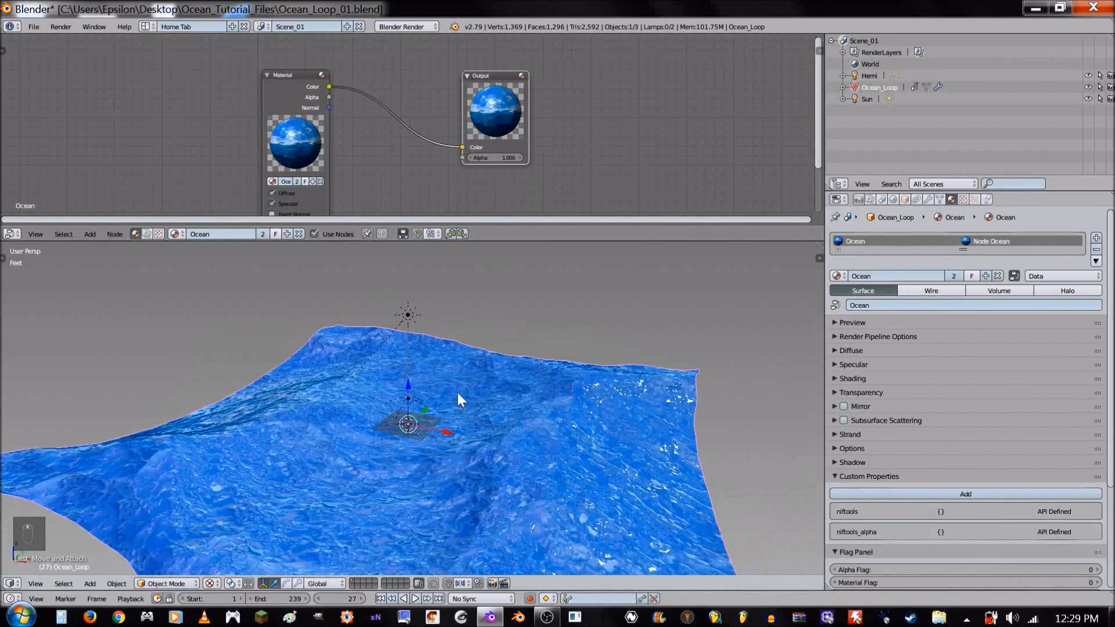
middle_click_drag(456, 390, 493, 393)
- Duplicate the Material node below the original and make its material a single-user copy
key("shift+space")
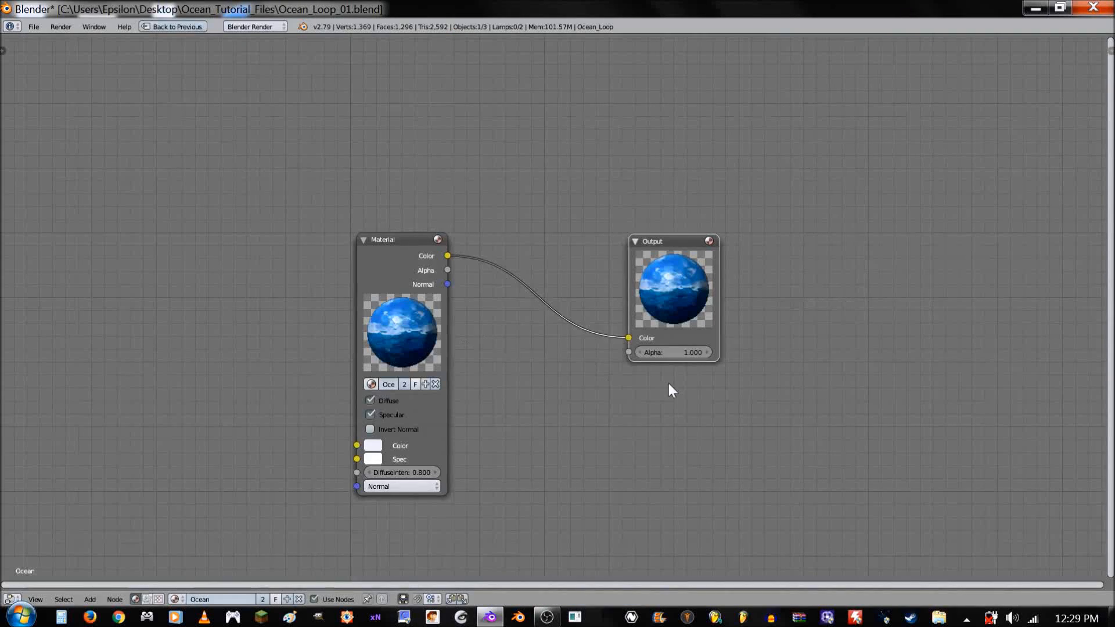
middle_click_drag(603, 411, 598, 383)
scroll(494, 361, "down", 2)
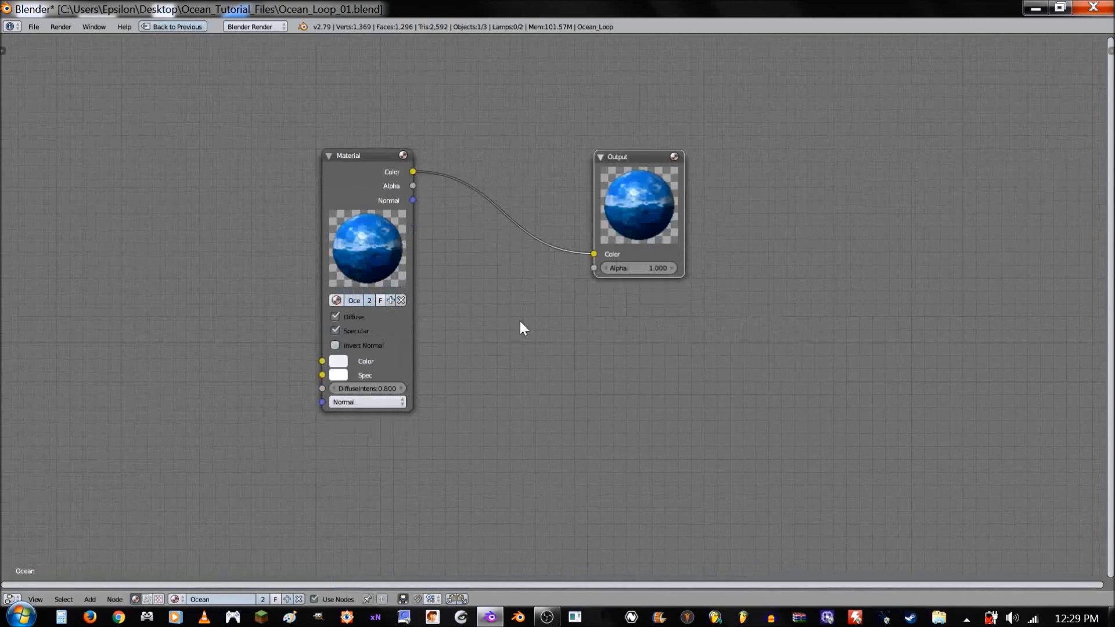
key("shift+d")
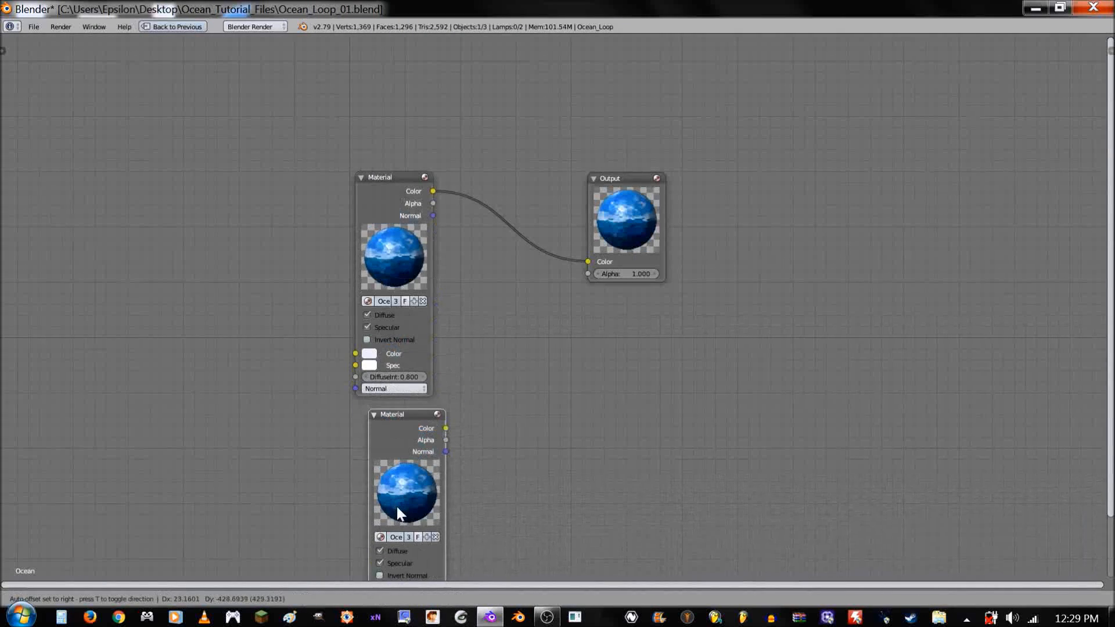
left_click(392, 467)
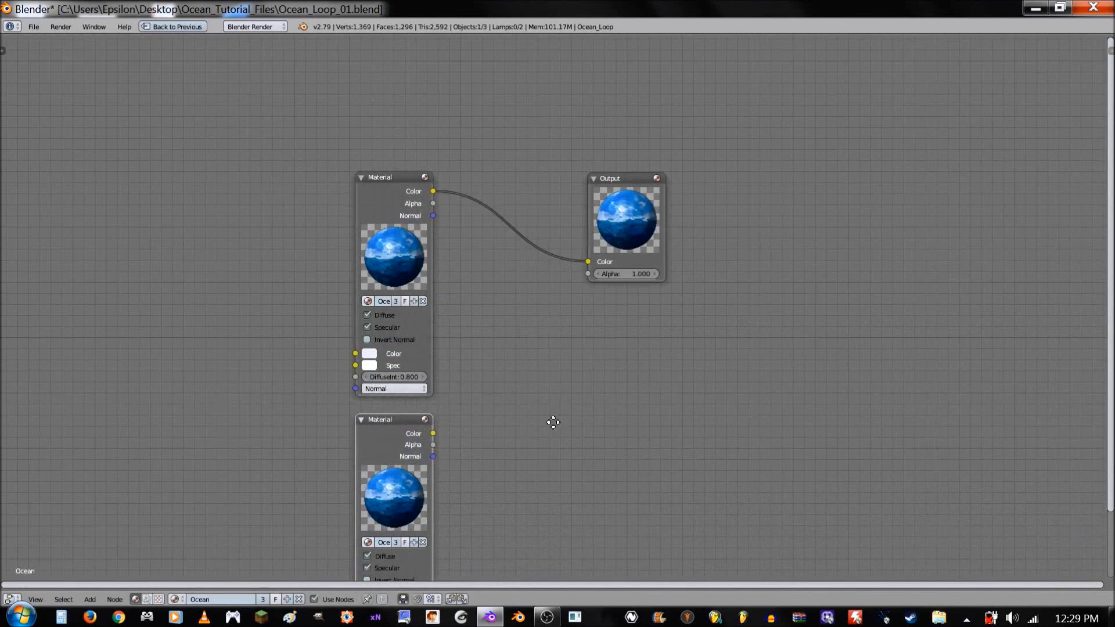
middle_click_drag(550, 418, 594, 286)
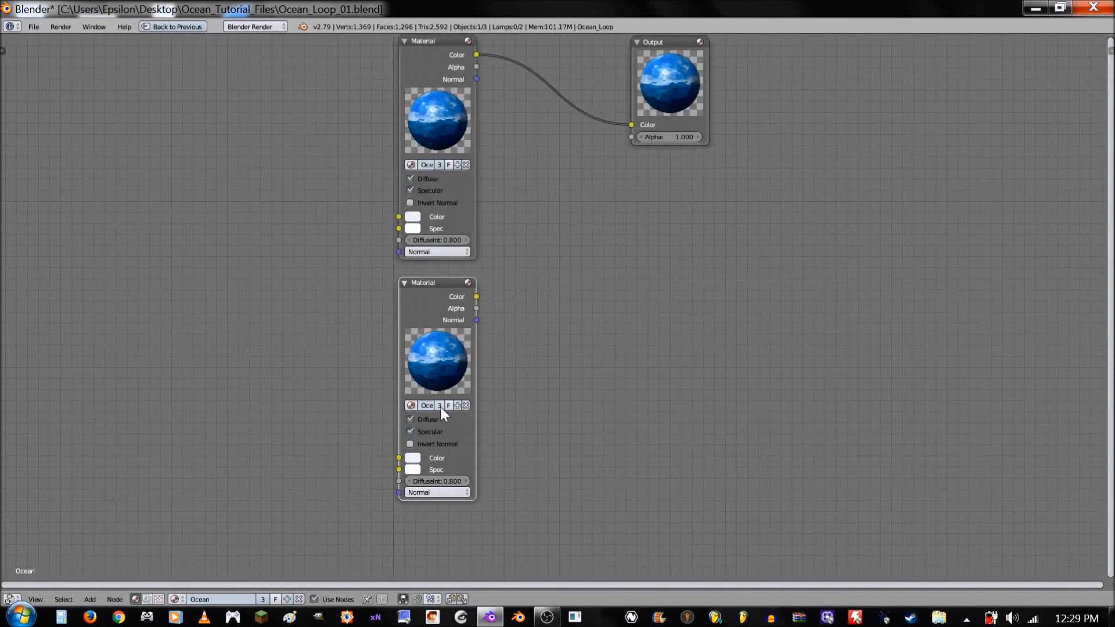
scroll(440, 406, "up", 3)
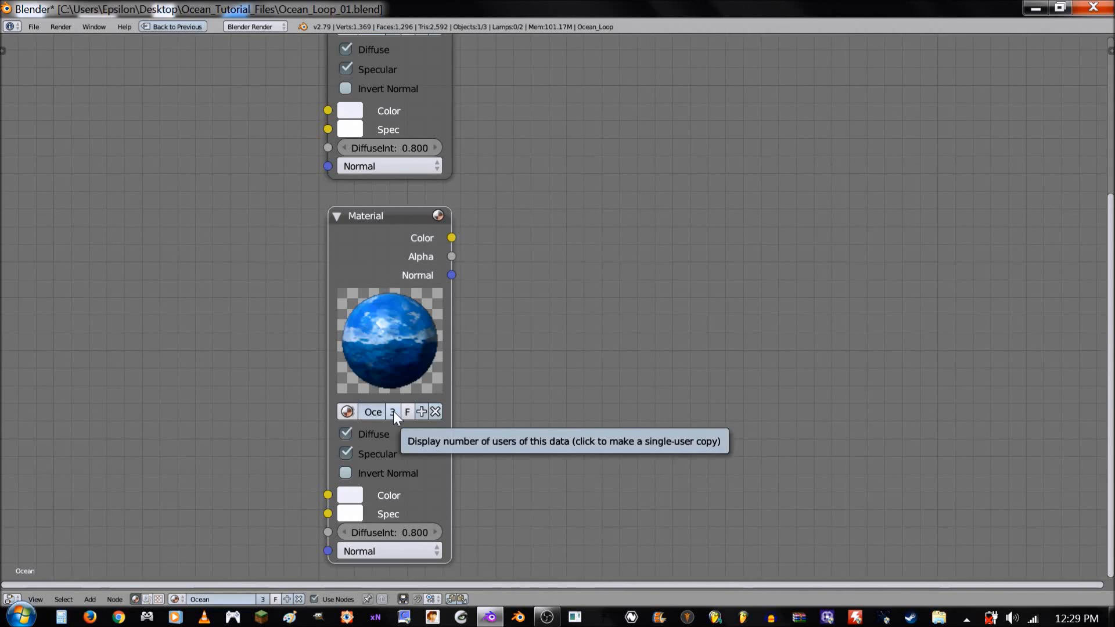
left_click(392, 411)
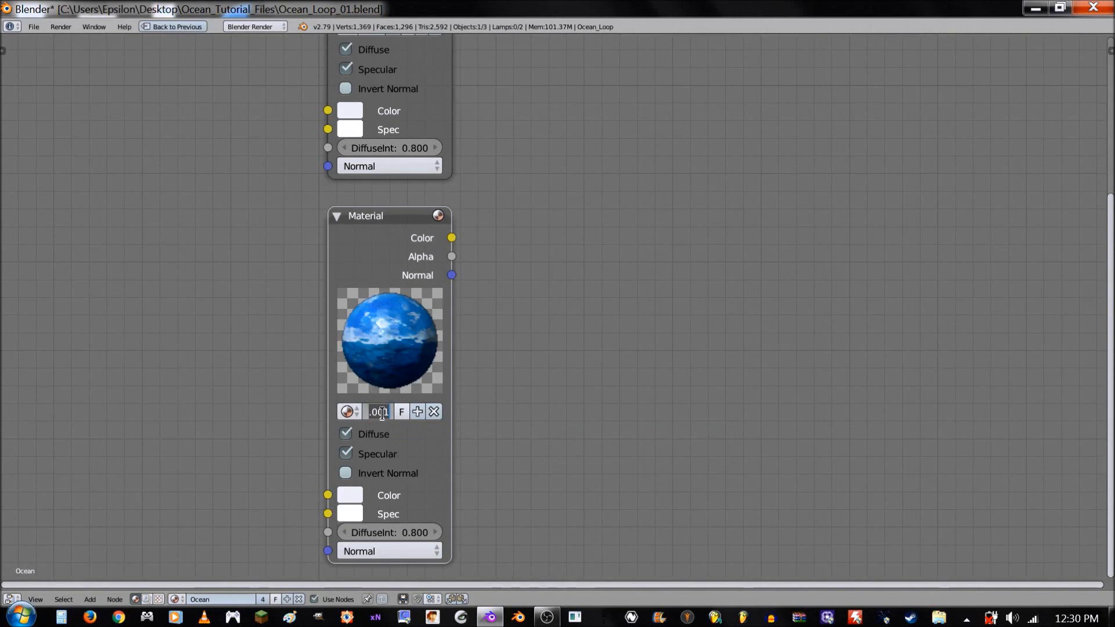
- Widen the duplicated Material node and rename its material as Ocean_Light
left_click(337, 390)
left_click_drag(450, 371, 529, 371)
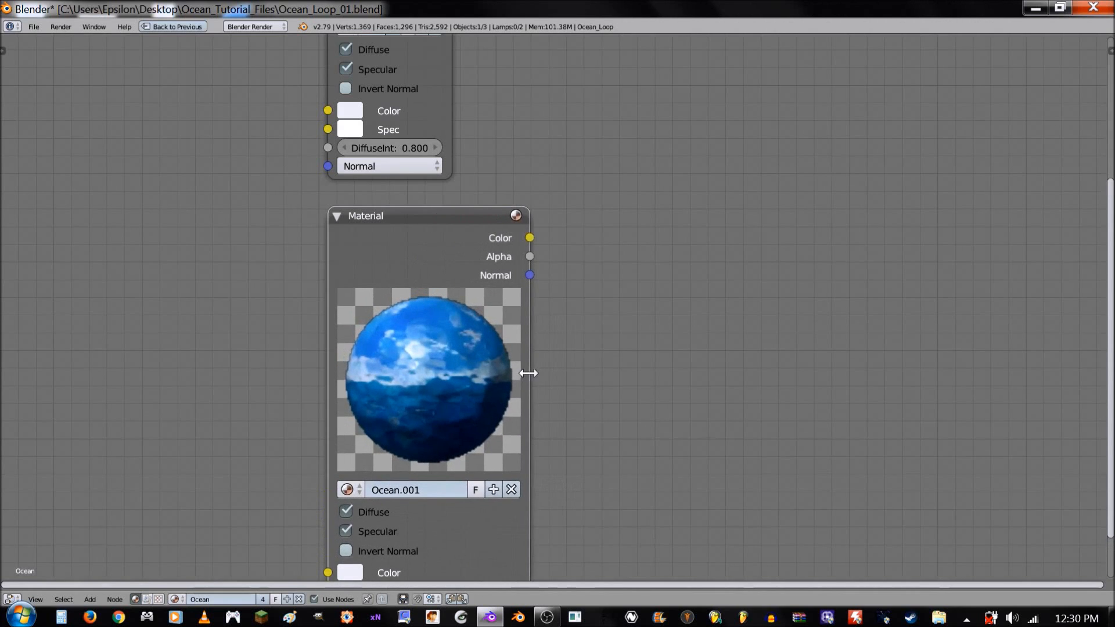
left_click(430, 493)
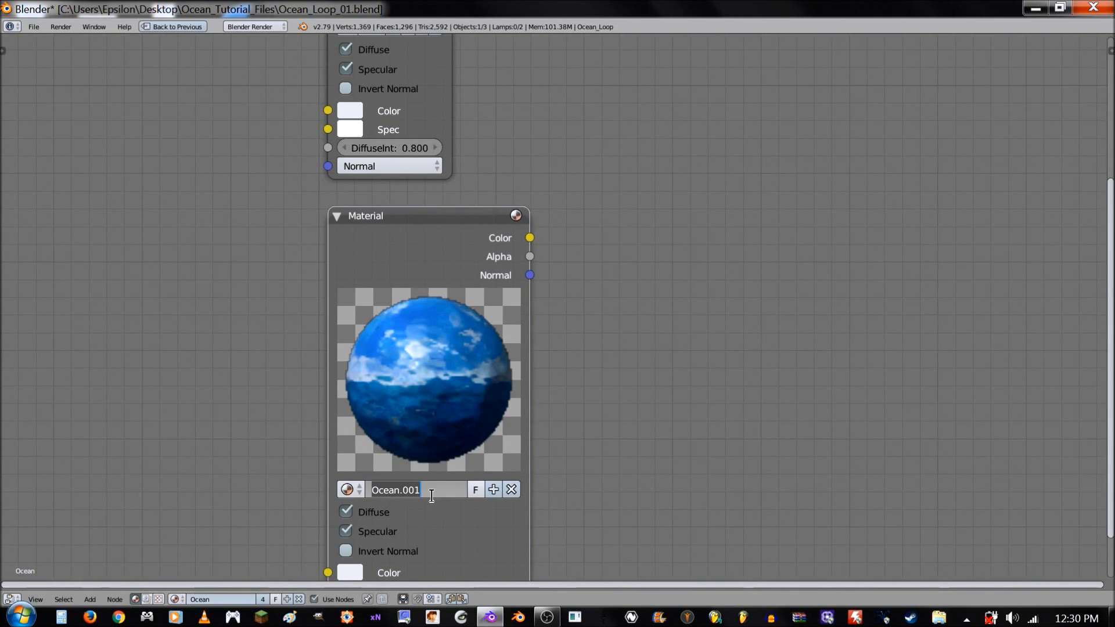
type("Ocean_")
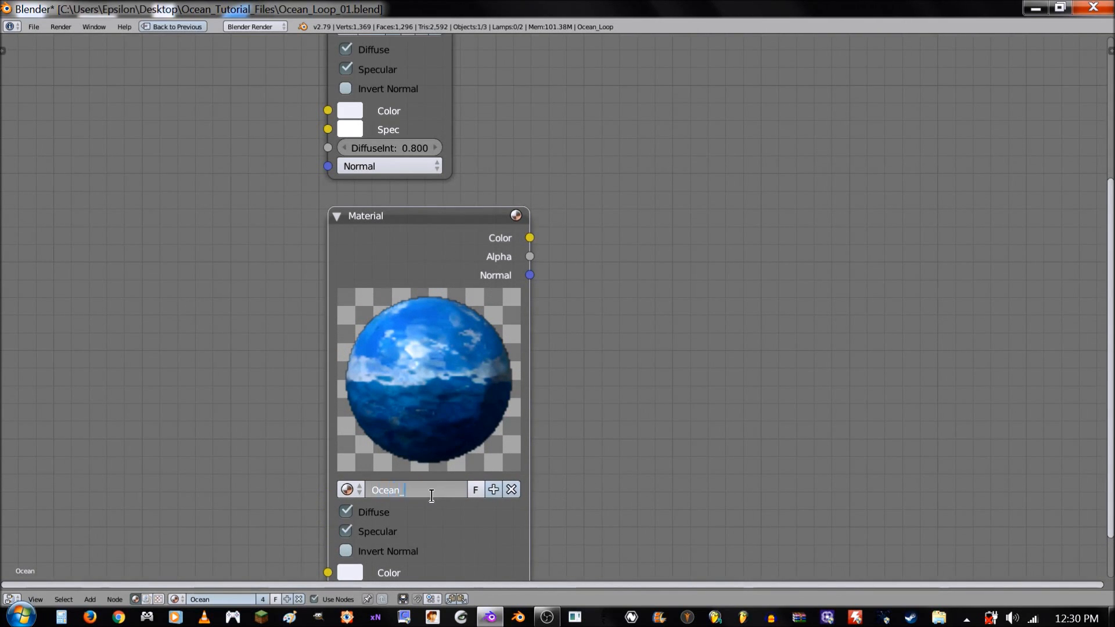
type("Light")
key("Return")
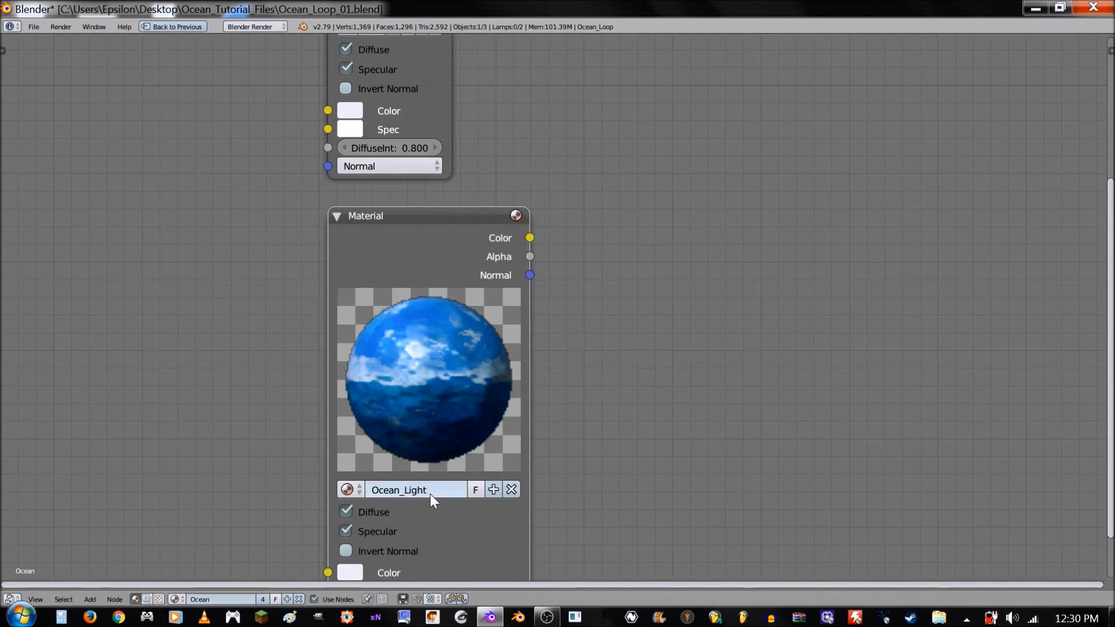
- Rename the original Material node's material as Ocean_Dark, and widen and raise that node so it clears the Ocean_Light node
scroll(429, 325, "up", 6, "shift")
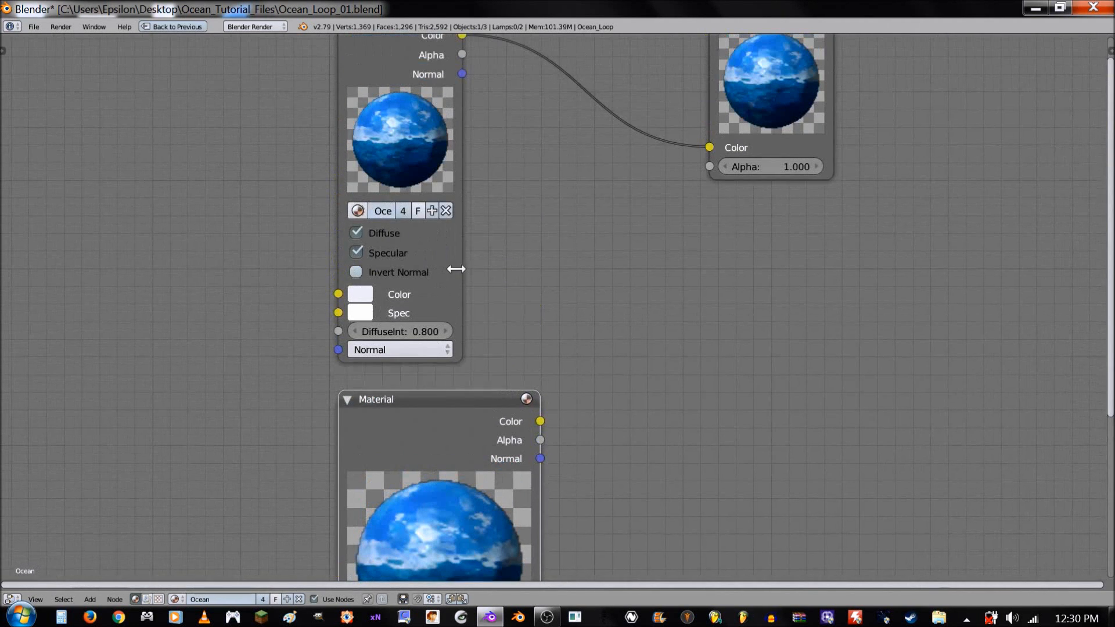
left_click_drag(456, 269, 543, 270)
left_click(444, 297)
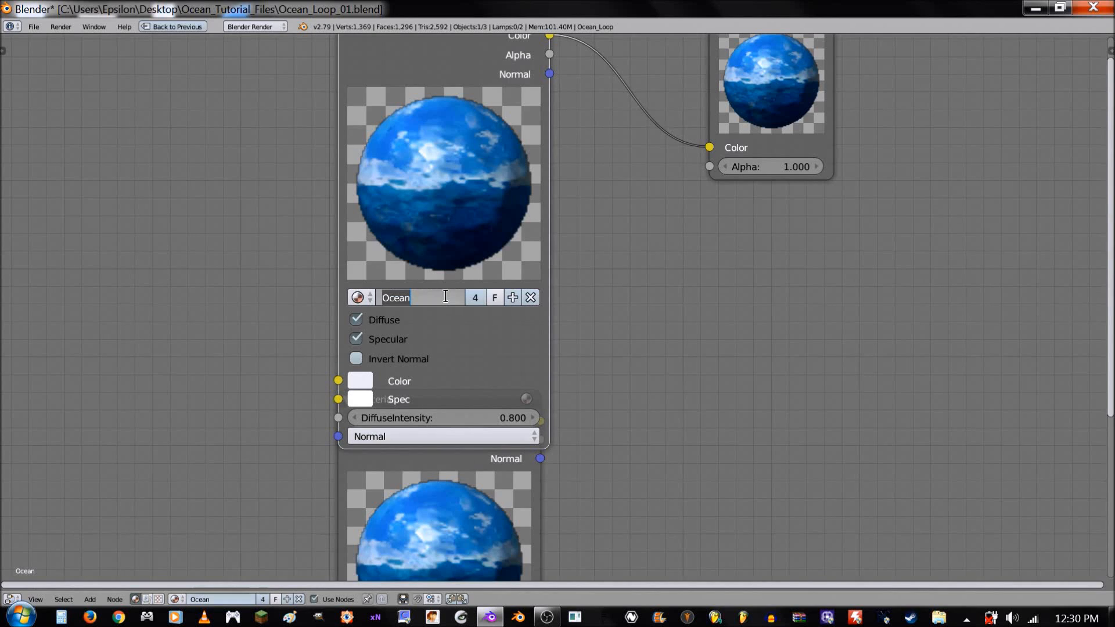
type("Oc")
key("Return")
scroll(443, 293, "down", 3)
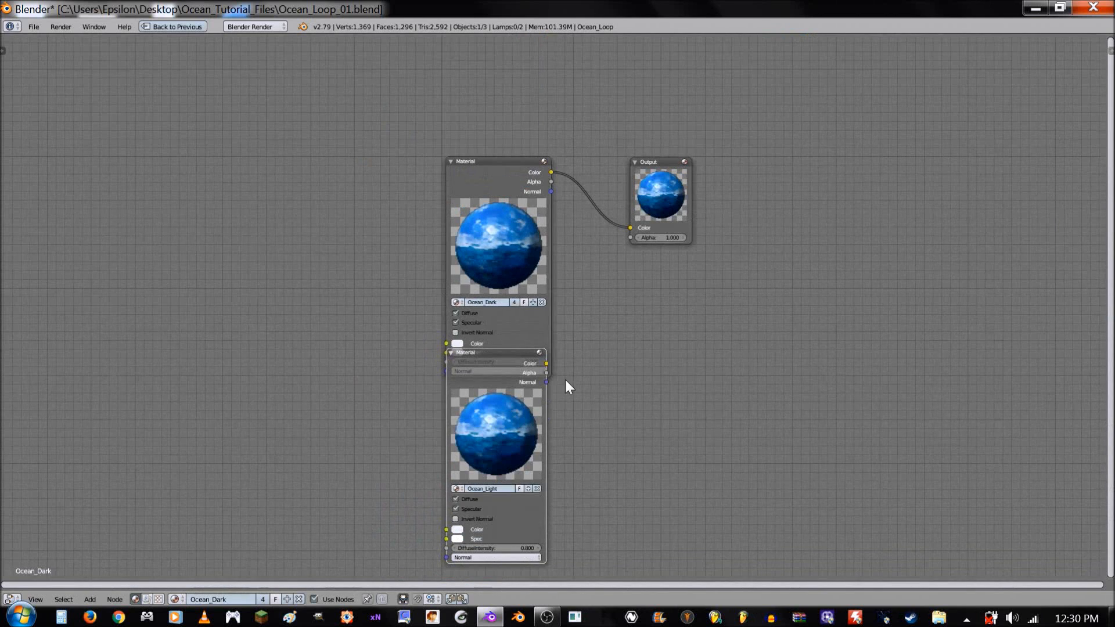
middle_click_drag(623, 311, 563, 395)
left_click_drag(450, 342, 444, 300)
- Insert a Mix node into the link between the Ocean_Dark Material node and the Output node, and space the nodes apart
key("shift+a")
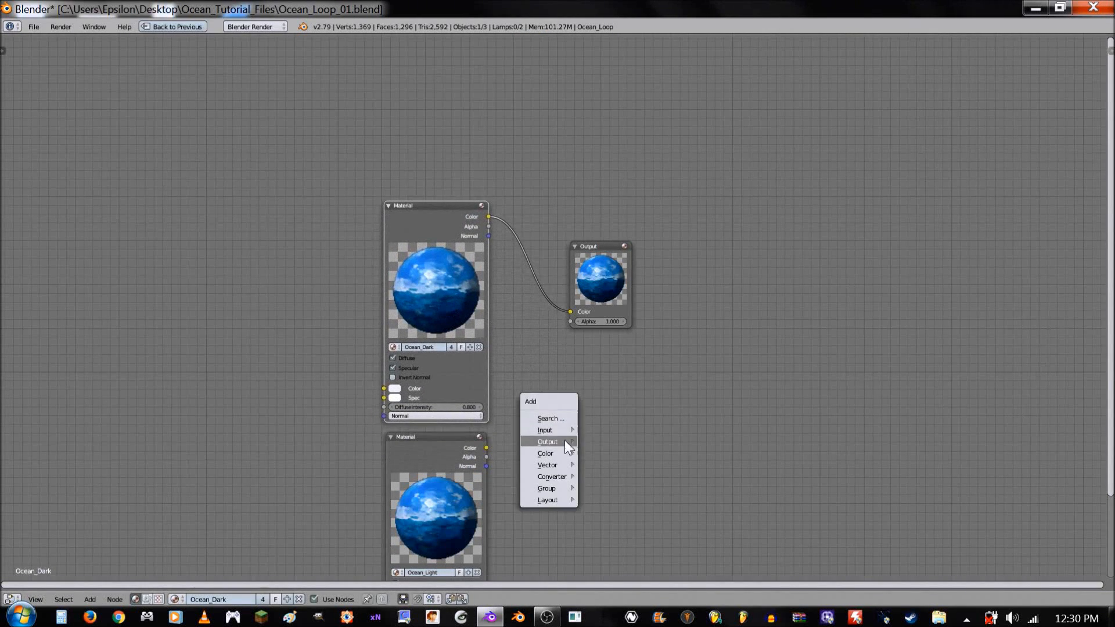
mouse_move(564, 453)
left_click(607, 491)
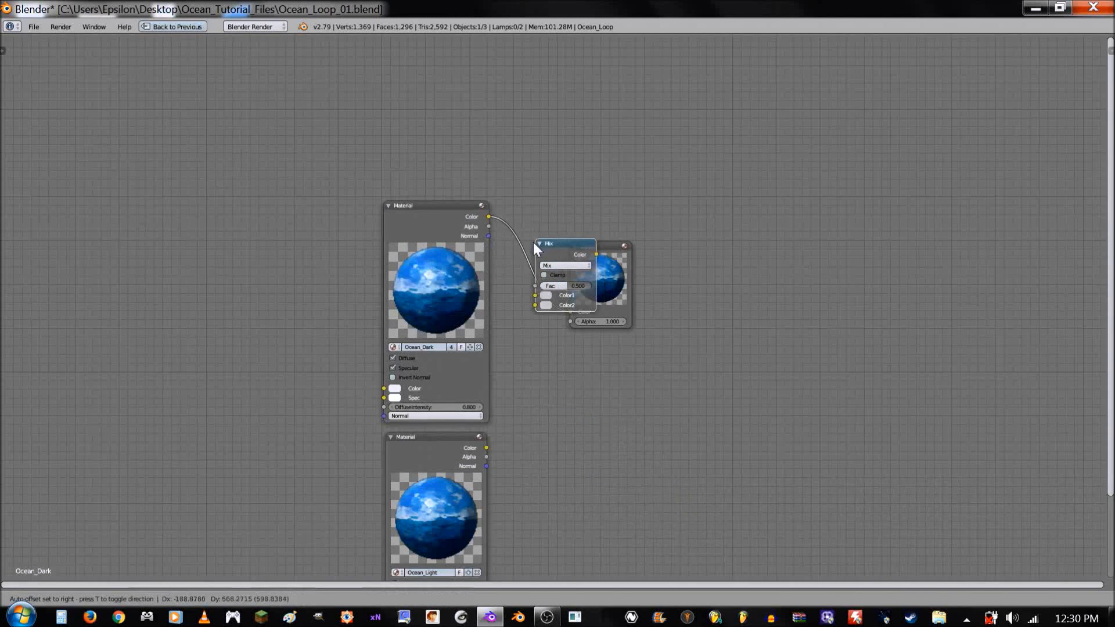
left_click(540, 256)
left_click_drag(646, 282, 704, 296)
left_click_drag(567, 262, 611, 263)
- Add a Texture input node above the Ocean_Dark Material node
key("shift+a")
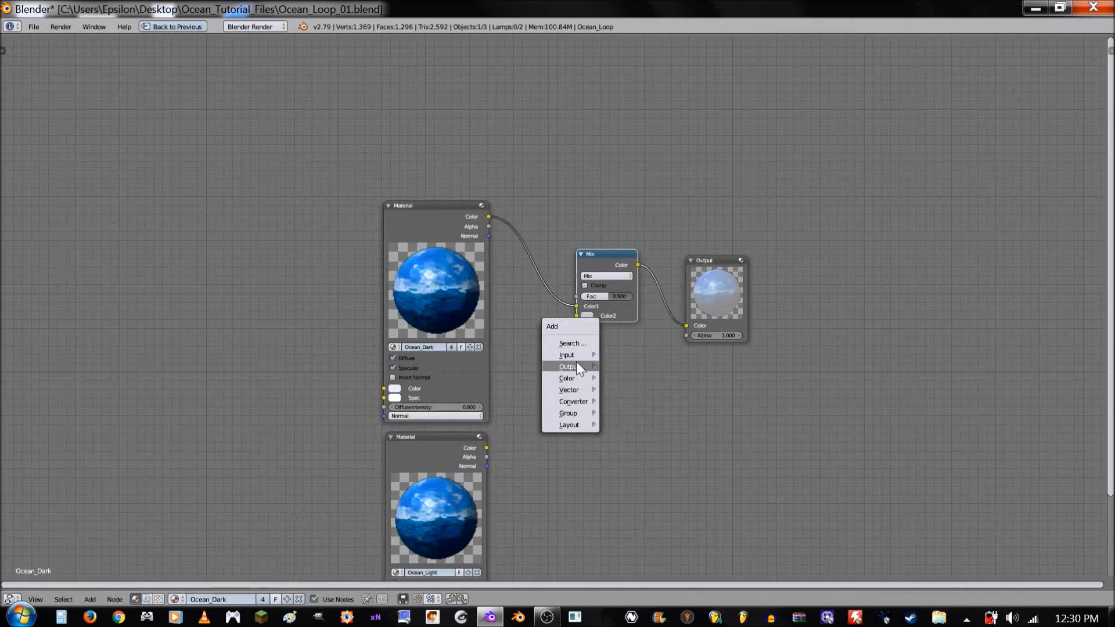
mouse_move(592, 354)
left_click(629, 483)
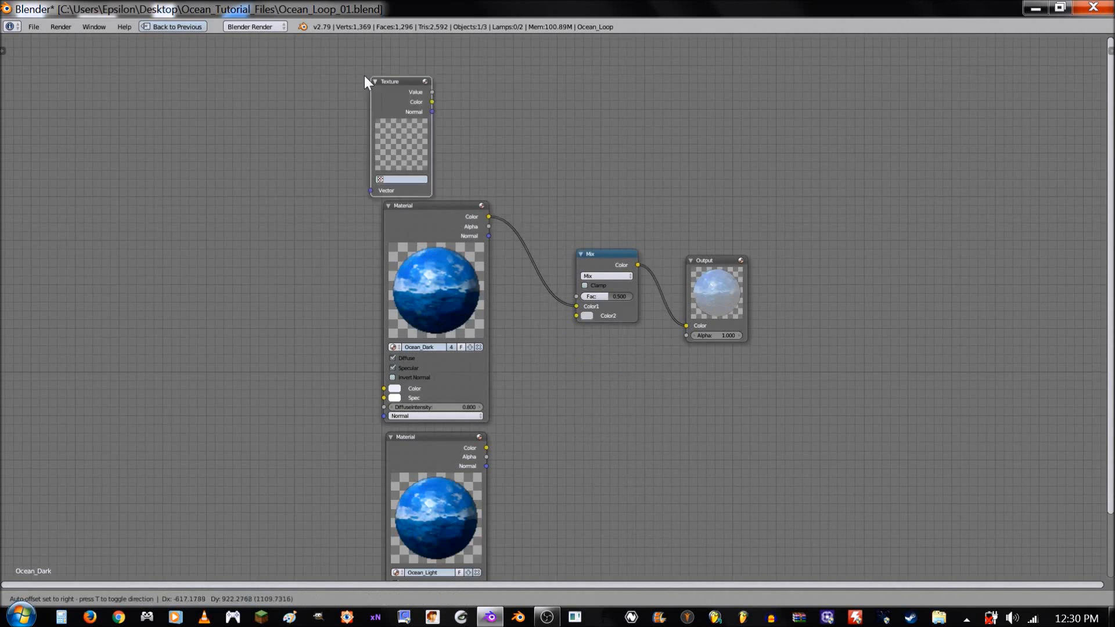
left_click(390, 65)
middle_click_drag(572, 147, 559, 243)
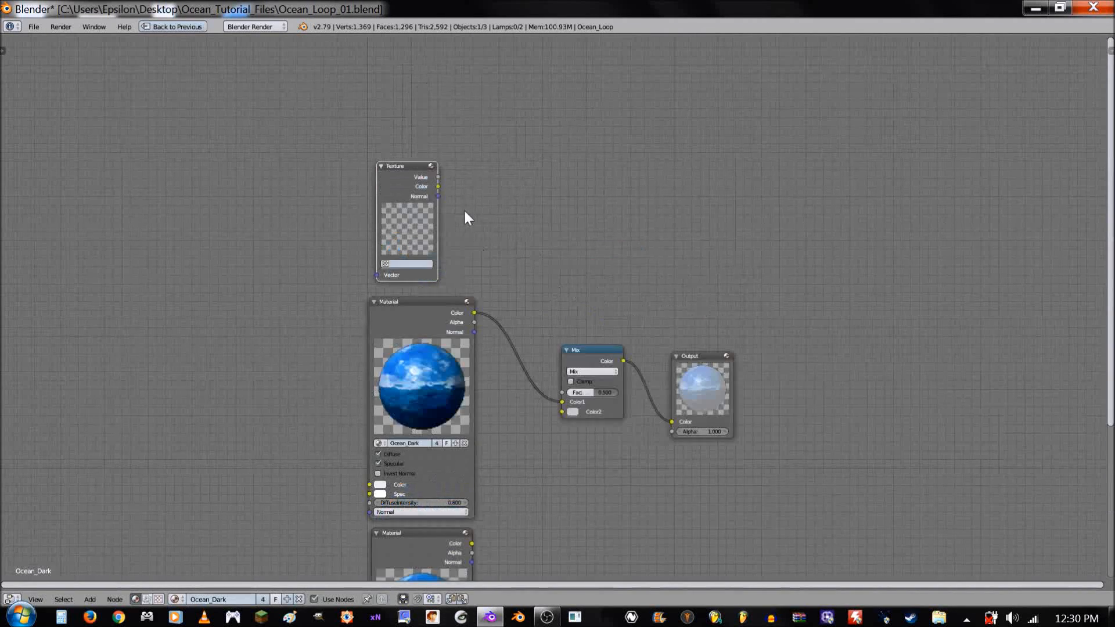
- Add a Geometry input node beside the Texture node
scroll(463, 208, "up", 5)
key("shift+a")
mouse_move(158, 304)
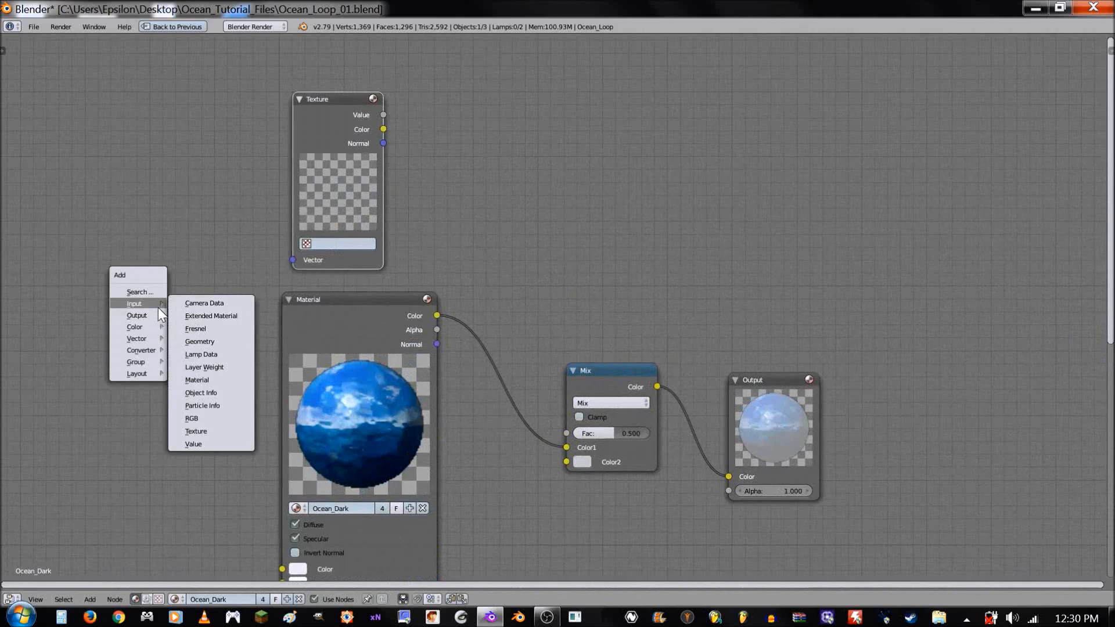
left_click(204, 336)
left_click(141, 86)
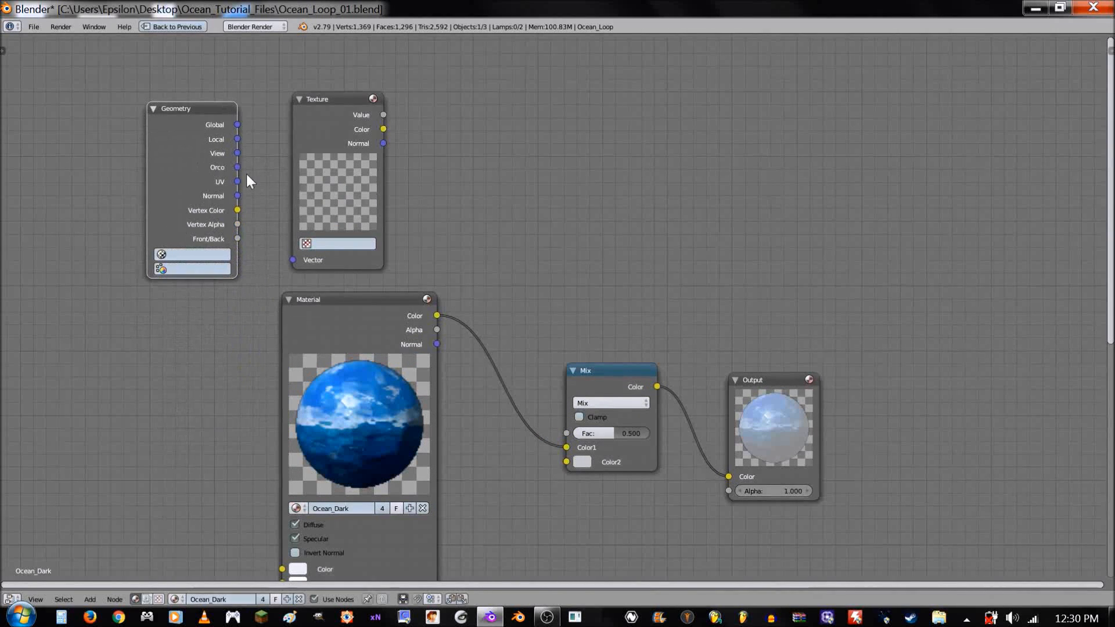
- Link the Geometry node's UV output to the Texture node's Vector input, choose UVMap, and hide the Geometry node's unused sockets
left_click_drag(237, 181, 292, 256)
left_click(192, 255)
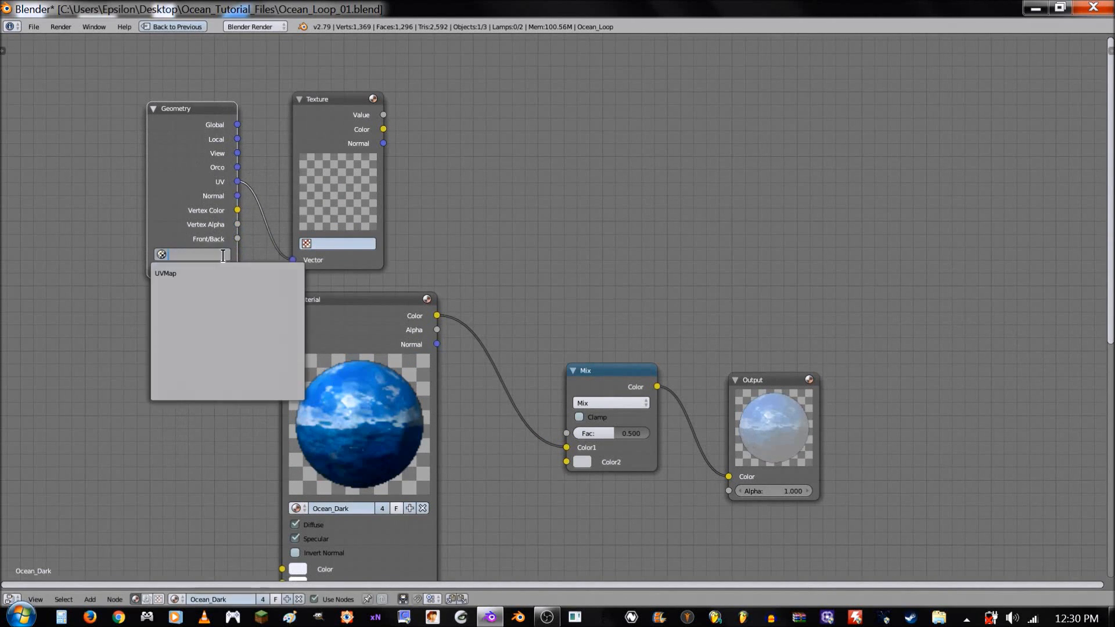
left_click(174, 272)
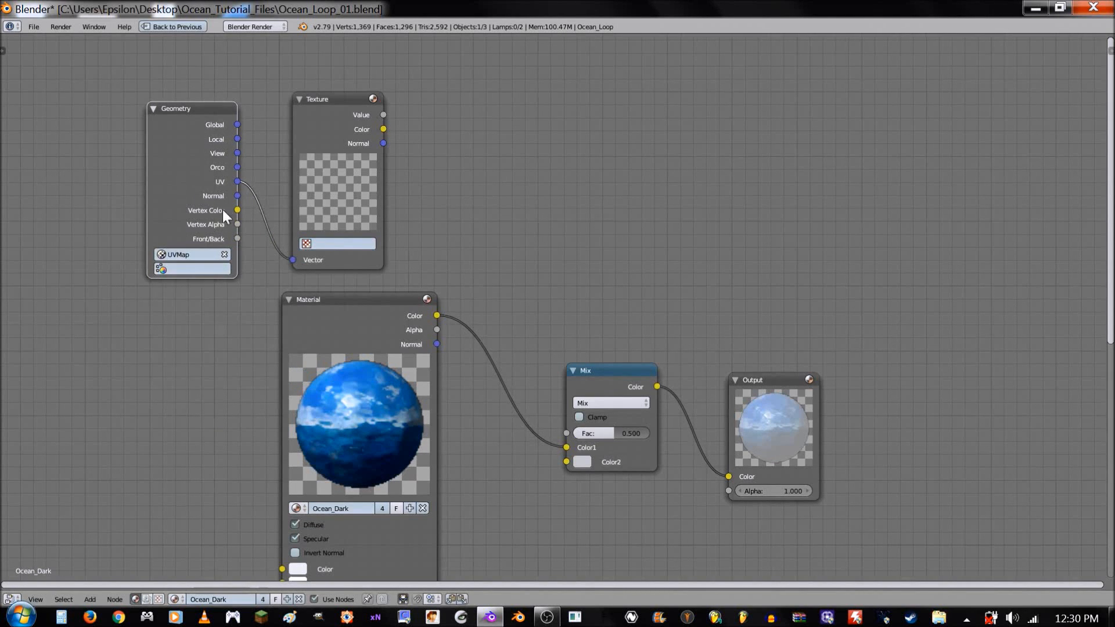
key("ctrl+h")
- Link Ocean_Light's Color to the Mix node's Color2 and the Texture node's Color to its Fac, and space the Mix and Output nodes
scroll(362, 382, "down", 2)
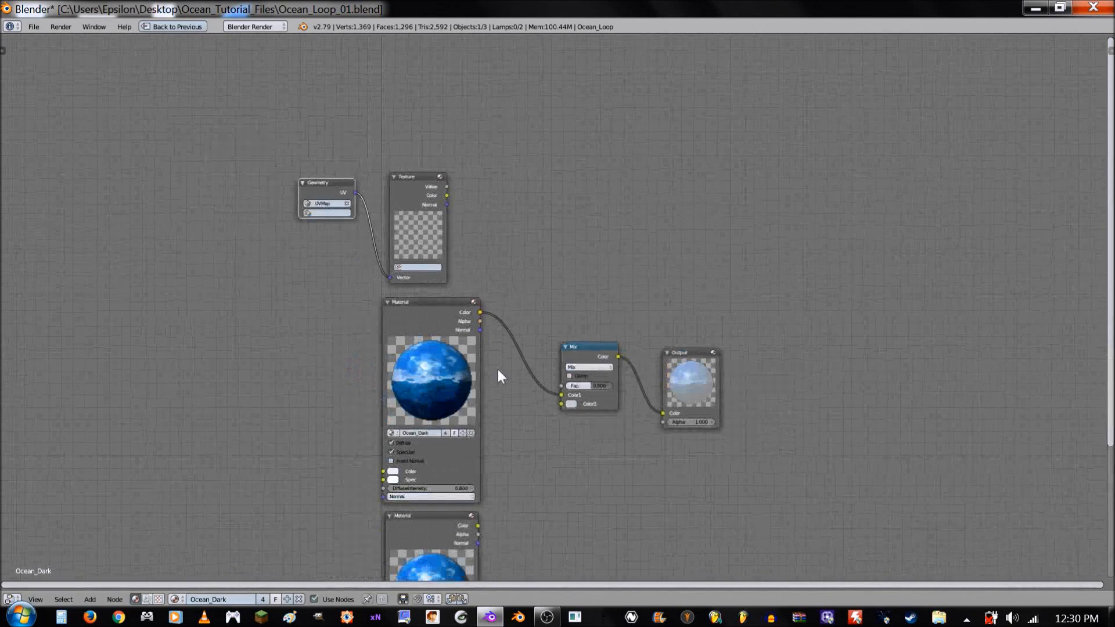
scroll(551, 402, "down", 4, "shift")
left_click_drag(471, 428, 557, 305)
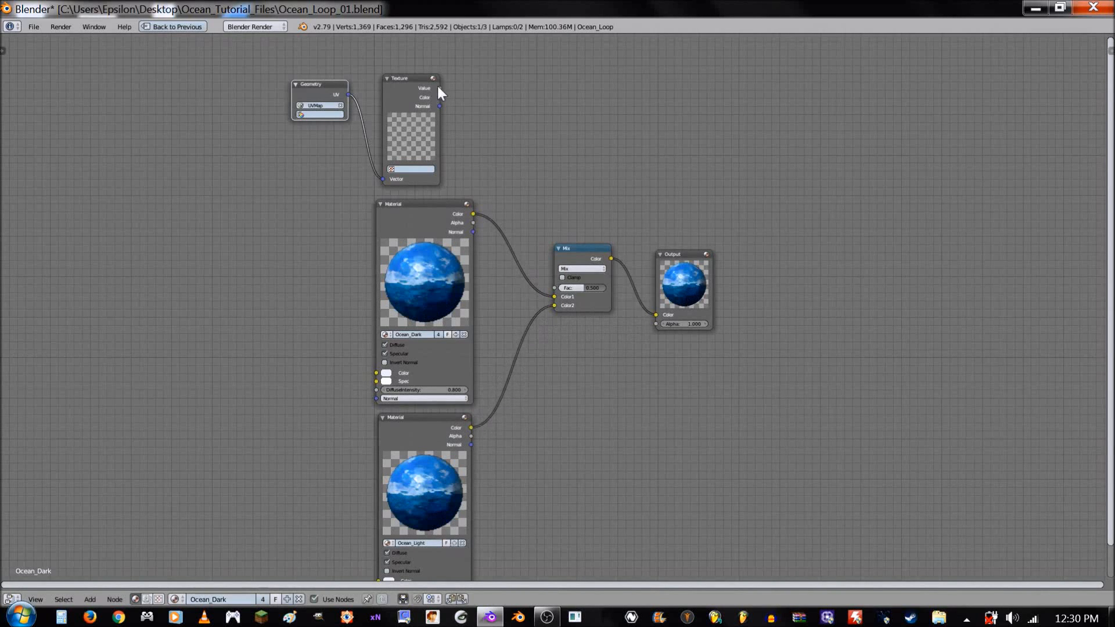
left_click_drag(440, 97, 736, 281)
middle_click_drag(632, 168, 658, 244)
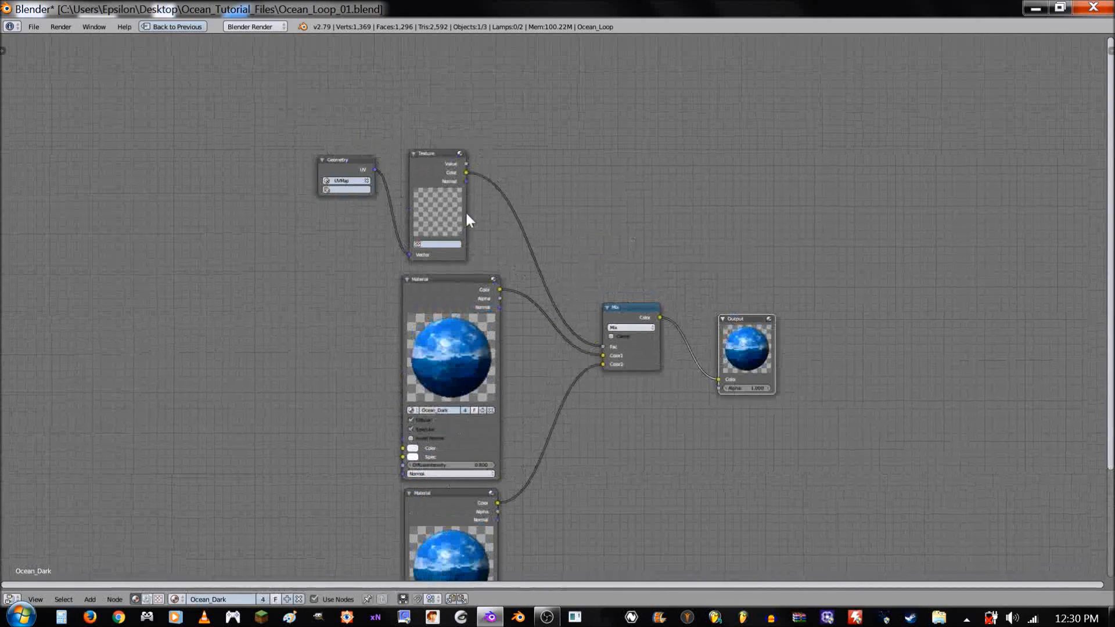
- Create a new brush texture and load ocean_Sep_Mask_02.png from the Textures folder of Ocean_Tutorial_Files as its image
left_click(436, 201)
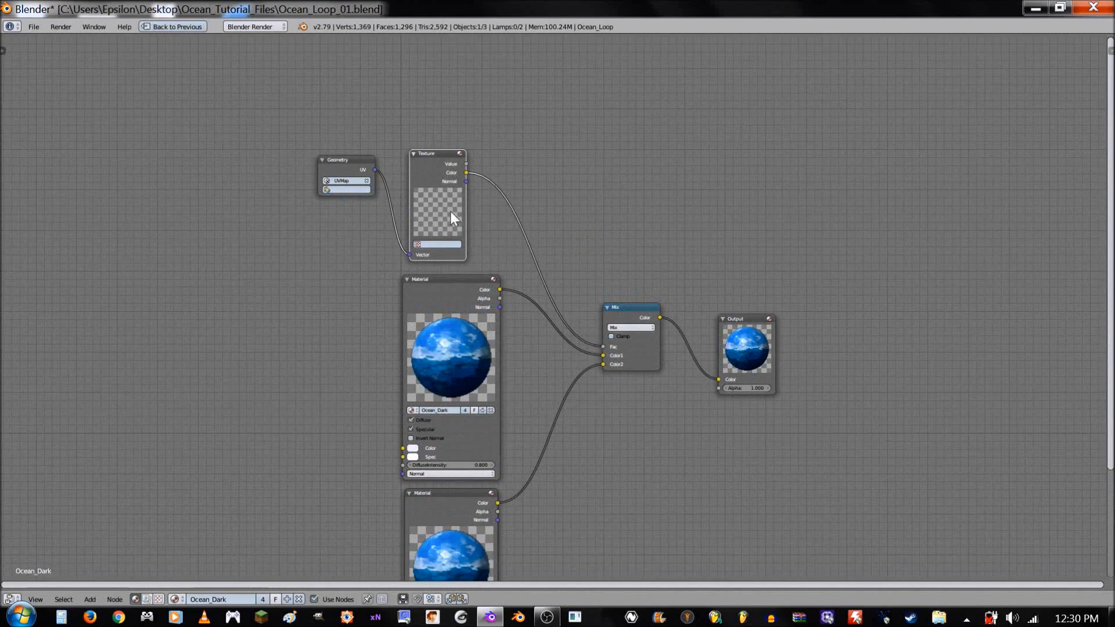
key("shift+space")
left_click(963, 199)
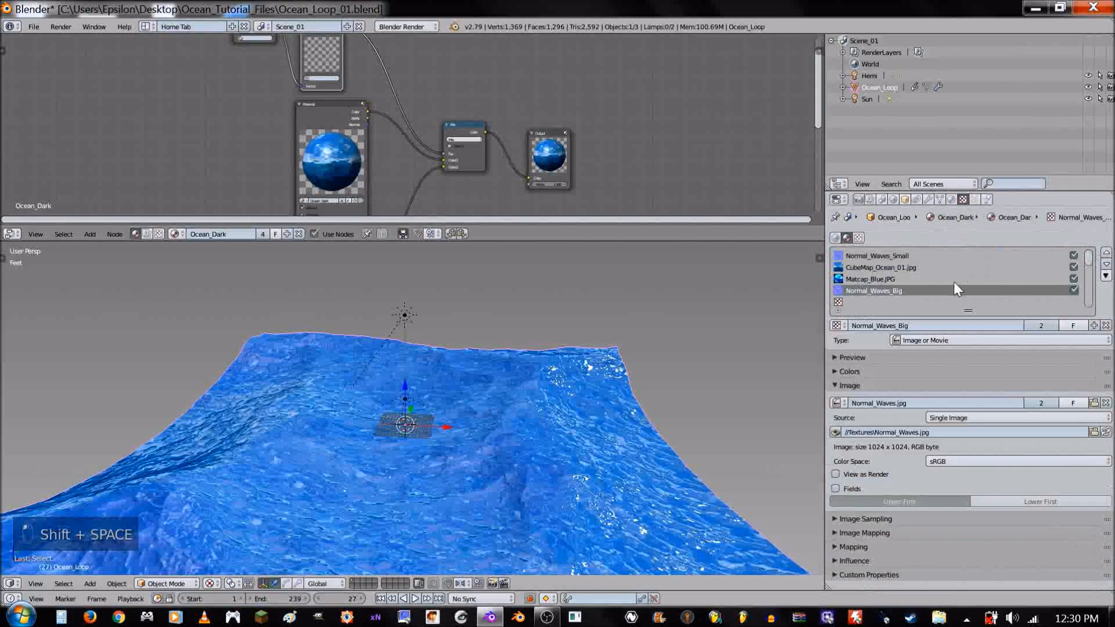
left_click(858, 238)
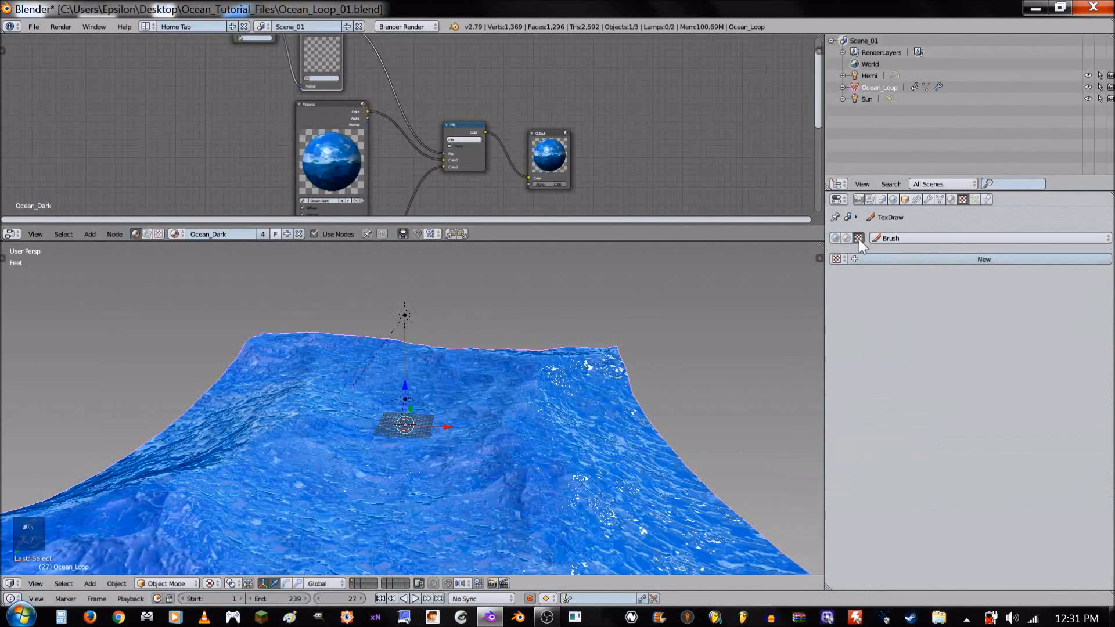
left_click(917, 259)
left_click(1029, 336)
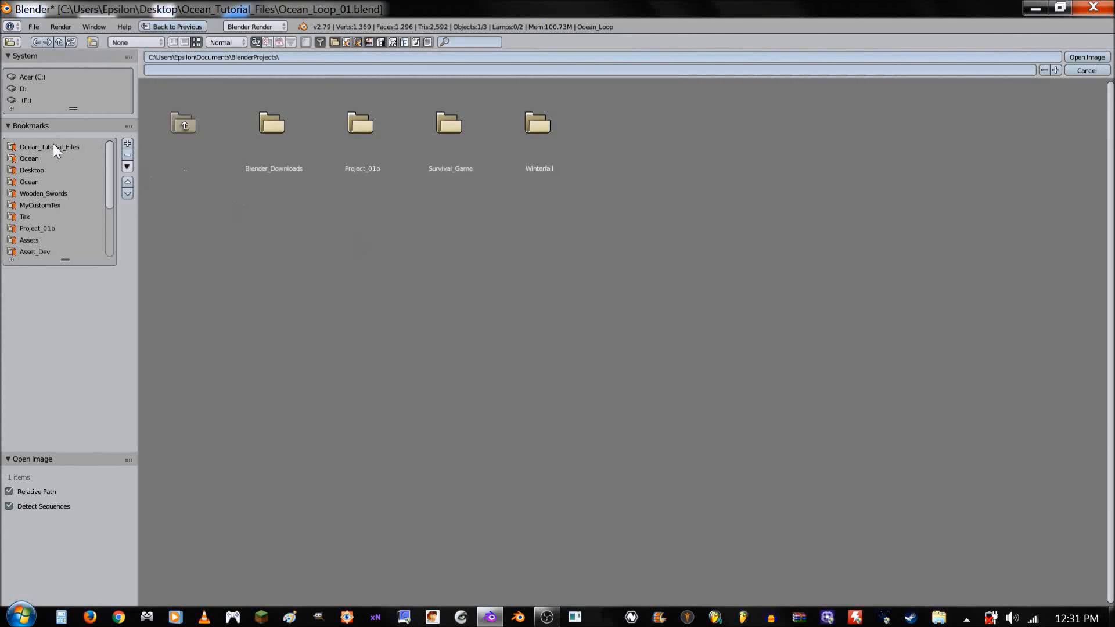
left_click(54, 147)
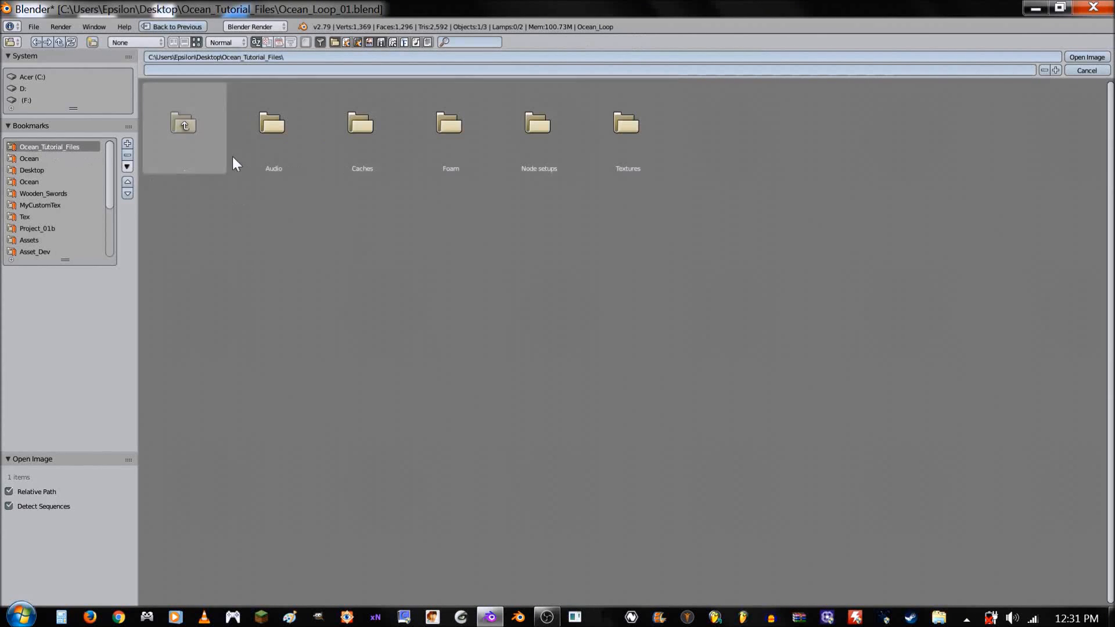
left_click(627, 145)
double_click(598, 145)
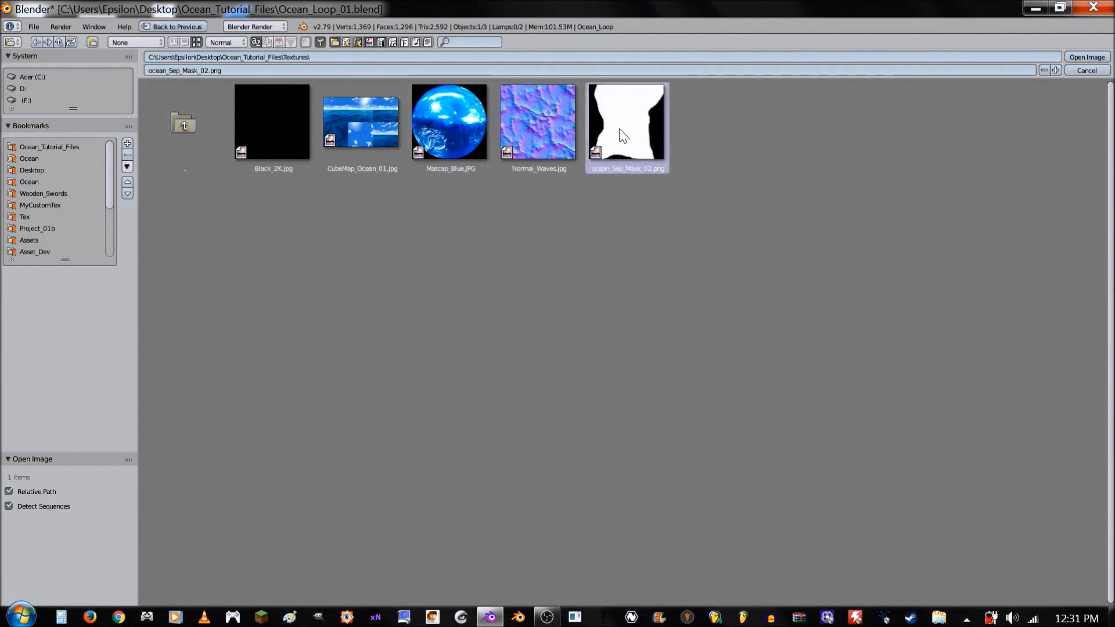
- Assign the new brush texture to the Texture node and rename the texture as ocean_Sep_Mask_02.png
key("shift+space")
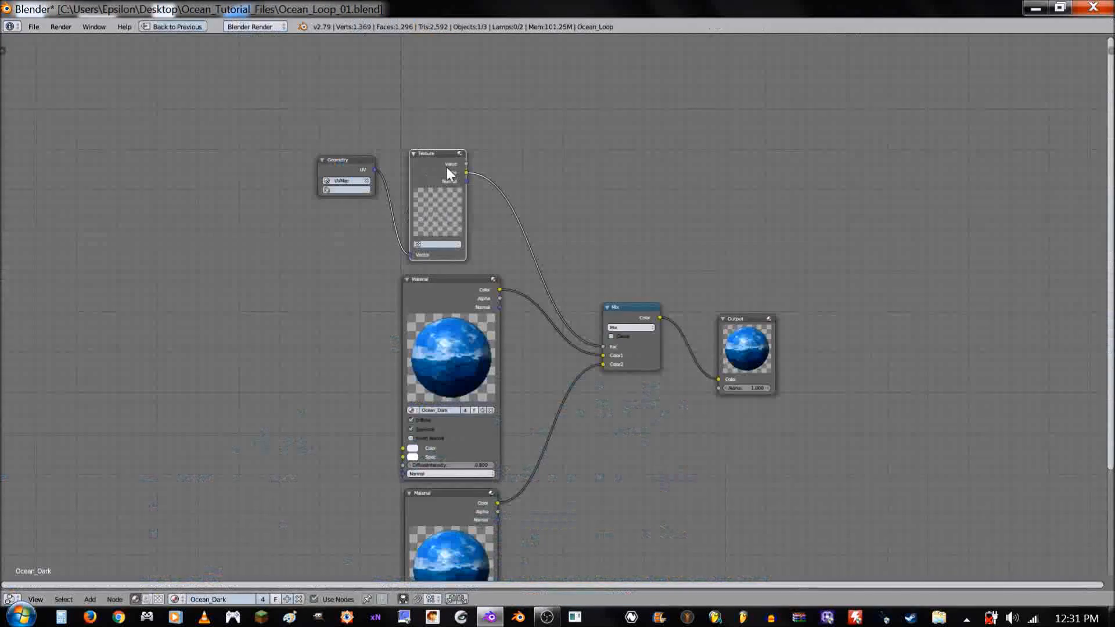
left_click(439, 244)
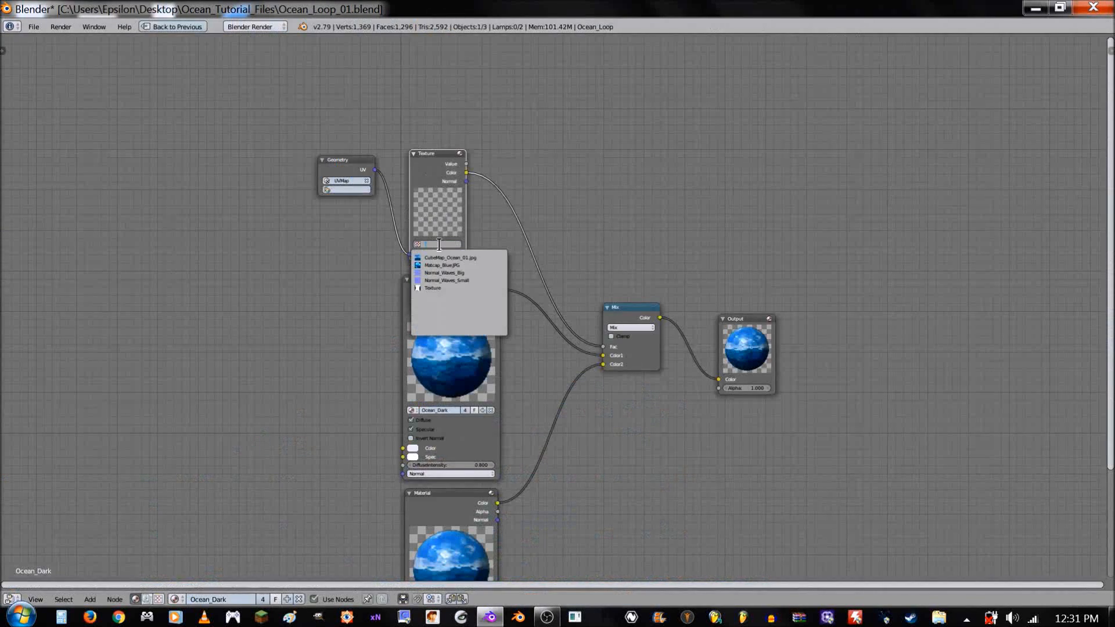
left_click(441, 287)
key("shift+space")
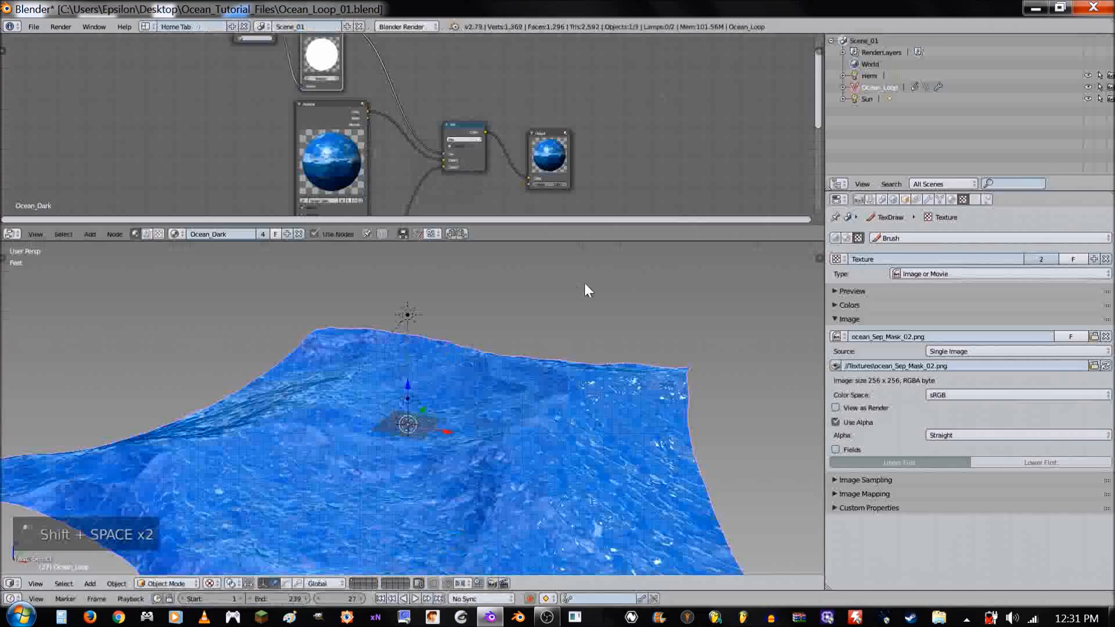
key("ctrl+c")
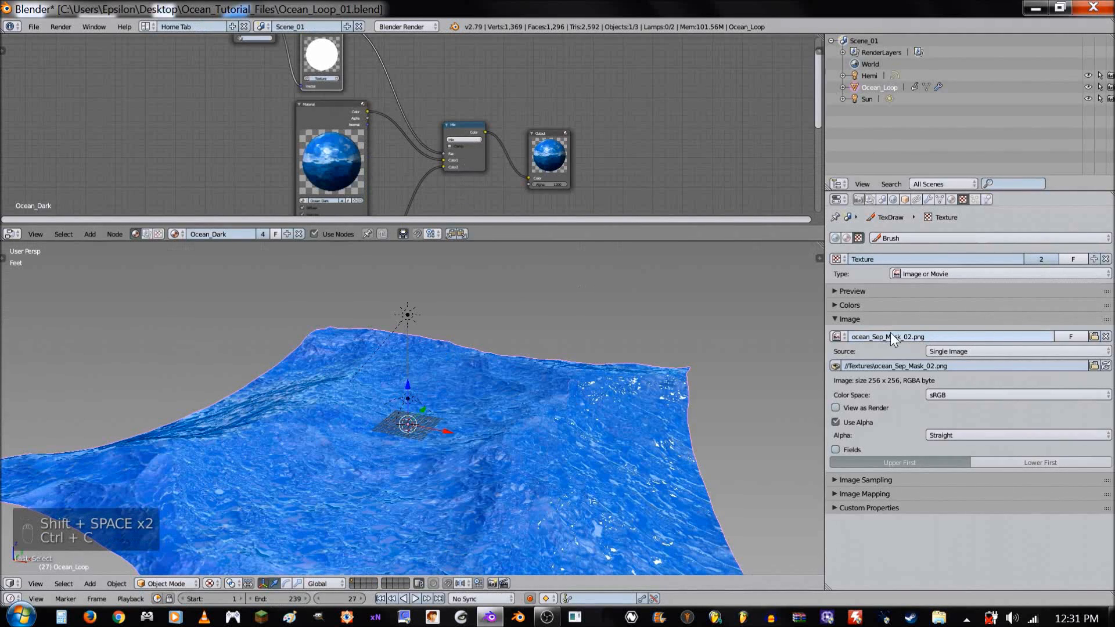
key("ctrl+v")
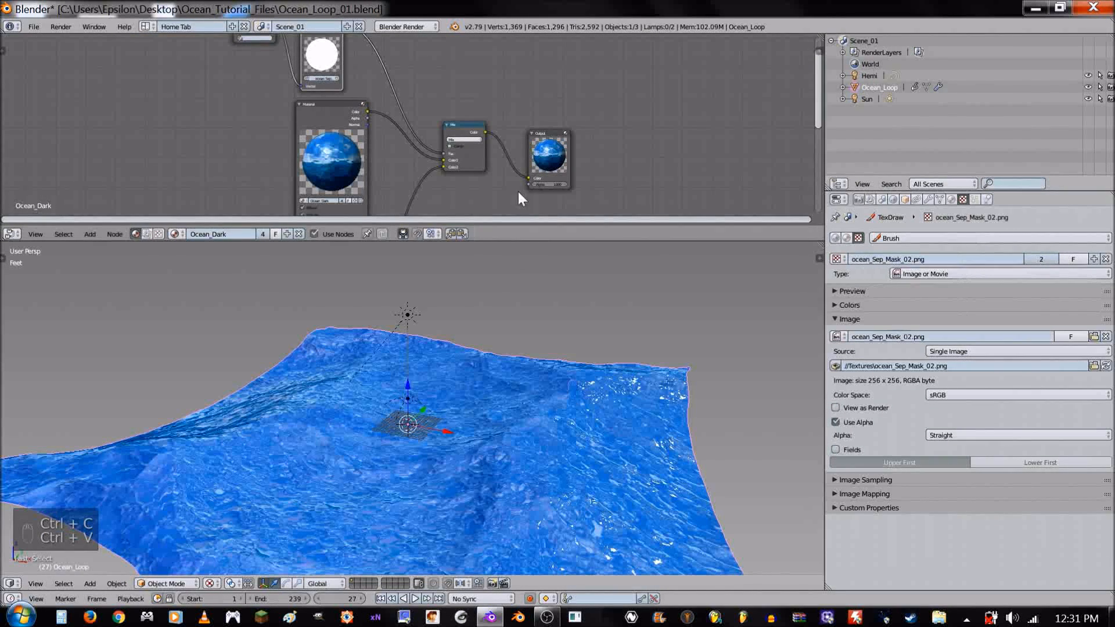
- Select the Ocean_Dark Material node and set its material's diffuse intensity to 0.6
key("space")
key("space")
key("shift+space")
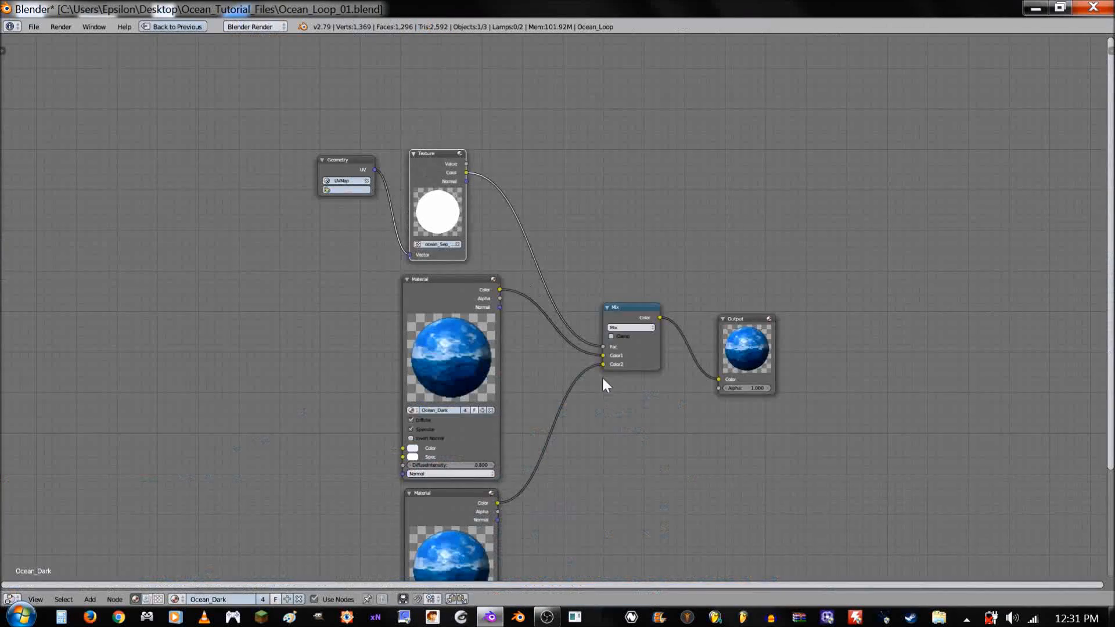
middle_click_drag(560, 461, 468, 261)
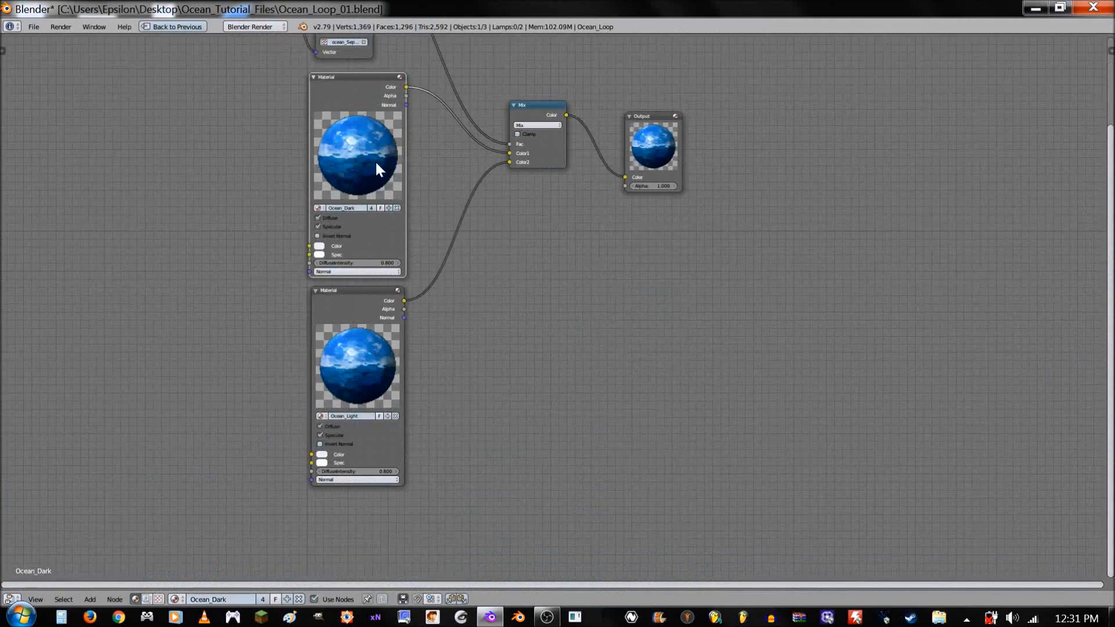
key("shift+space")
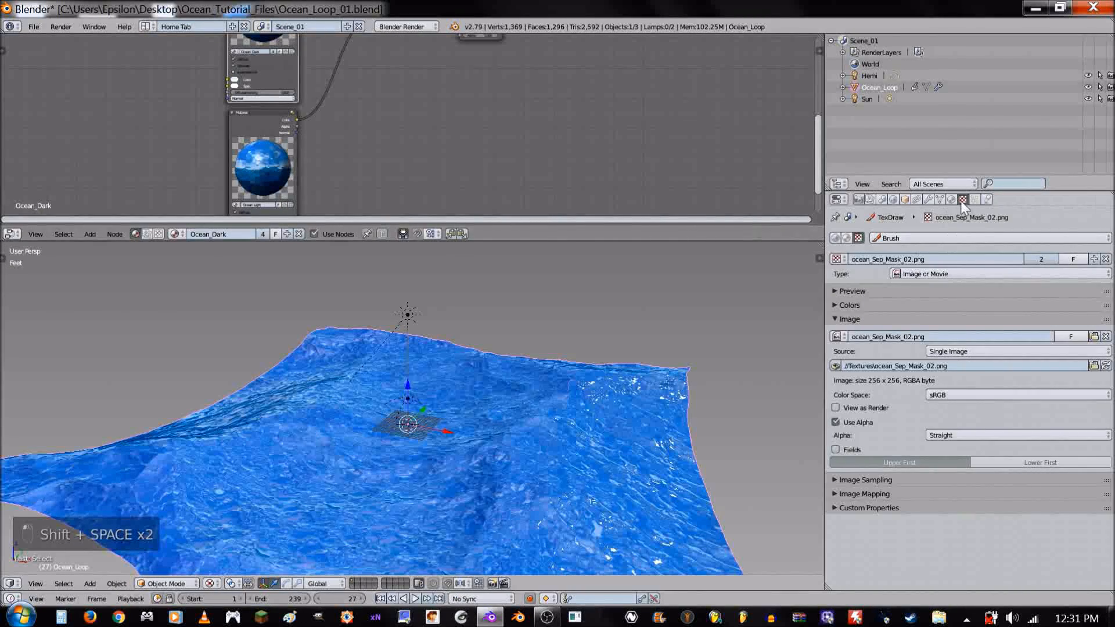
left_click(951, 199)
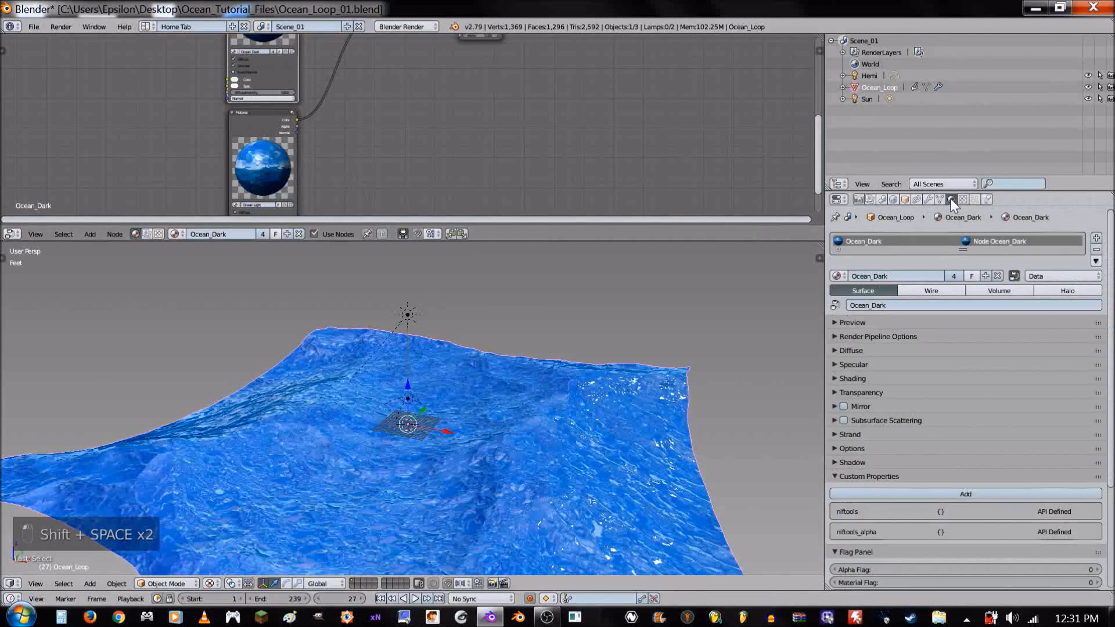
left_click(875, 350)
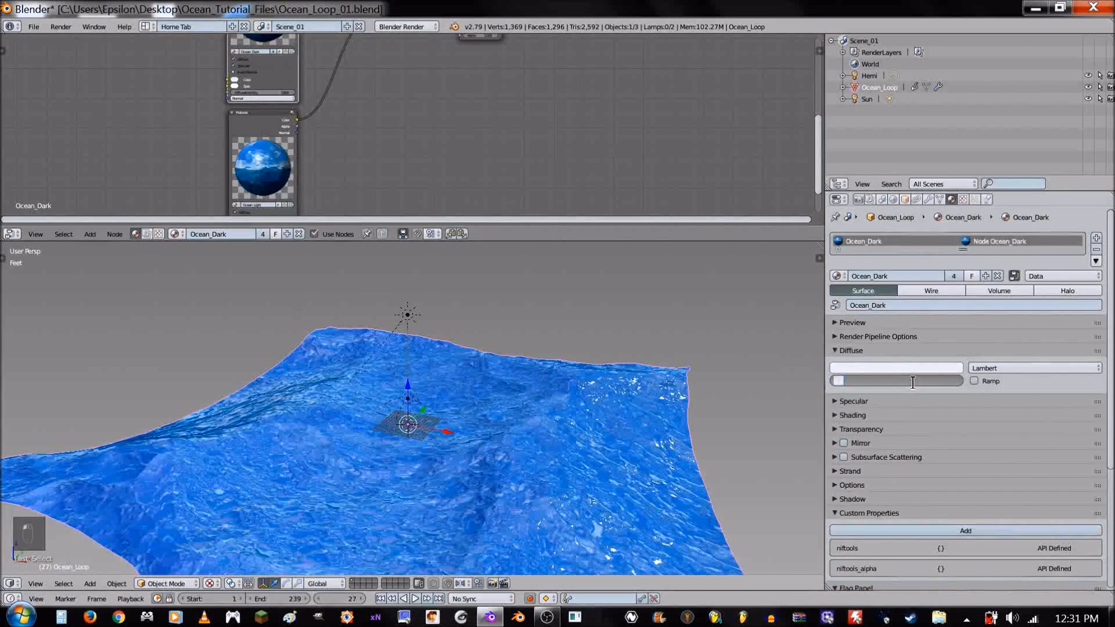
key("BackSpace")
type(".6")
key("Return")
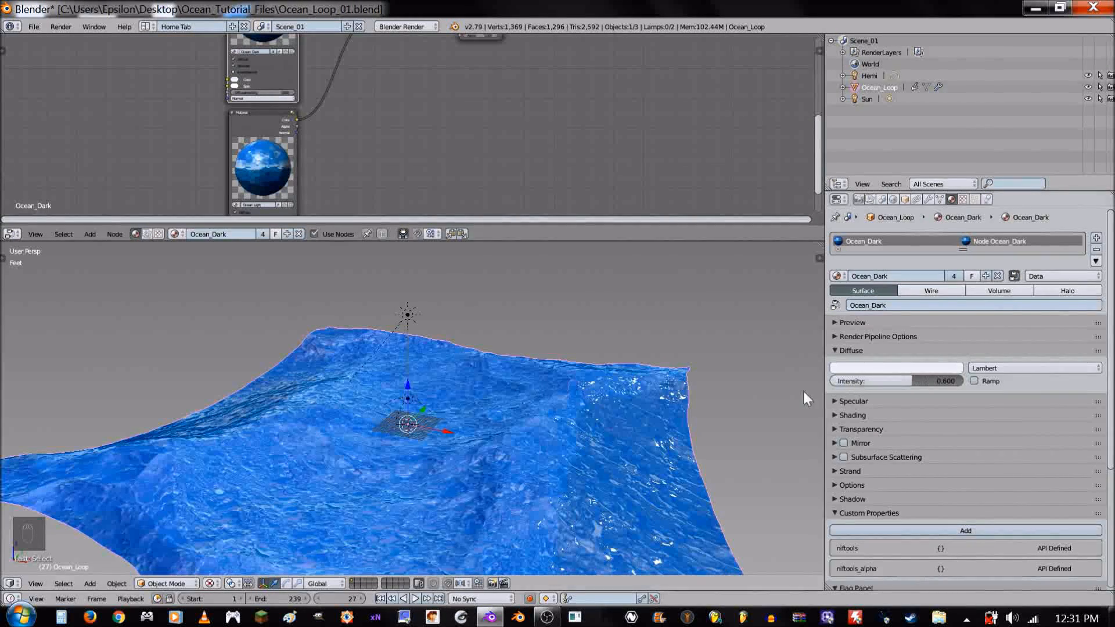
- Move the Output node farther away from the Mix node and clear the node selection
middle_click_drag(622, 436, 625, 311)
scroll(442, 147, "down", 1)
scroll(445, 155, "up", 1)
key("ctrl+Up")
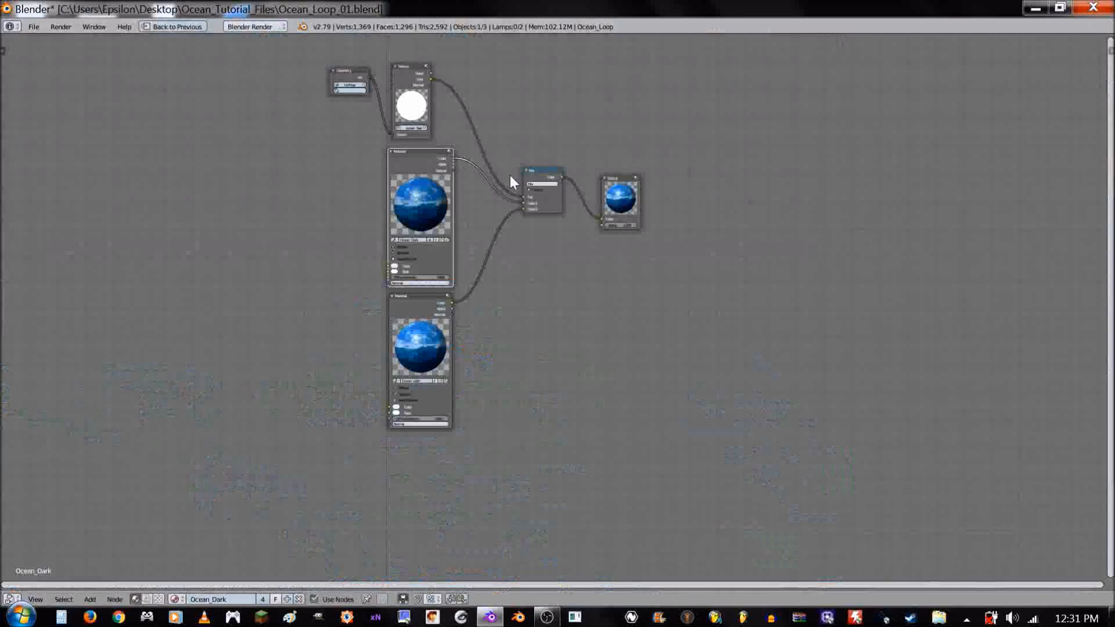
middle_click_drag(547, 338, 533, 432)
left_click_drag(592, 292, 681, 285)
key("a")
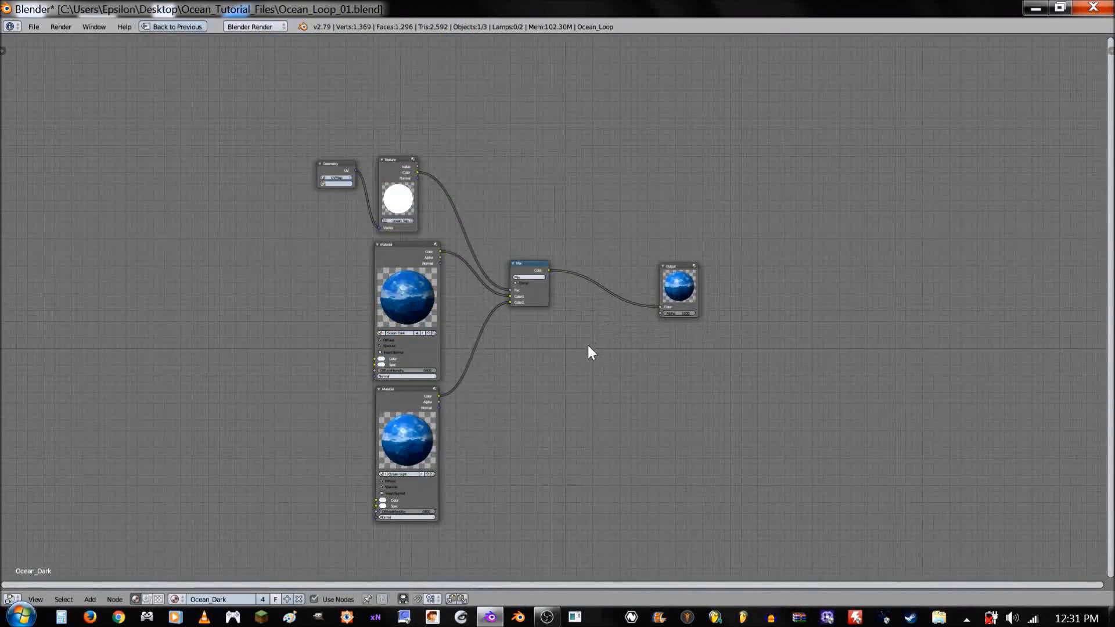
- Group all nodes except the Output node into a node group, and exit the group
key("b")
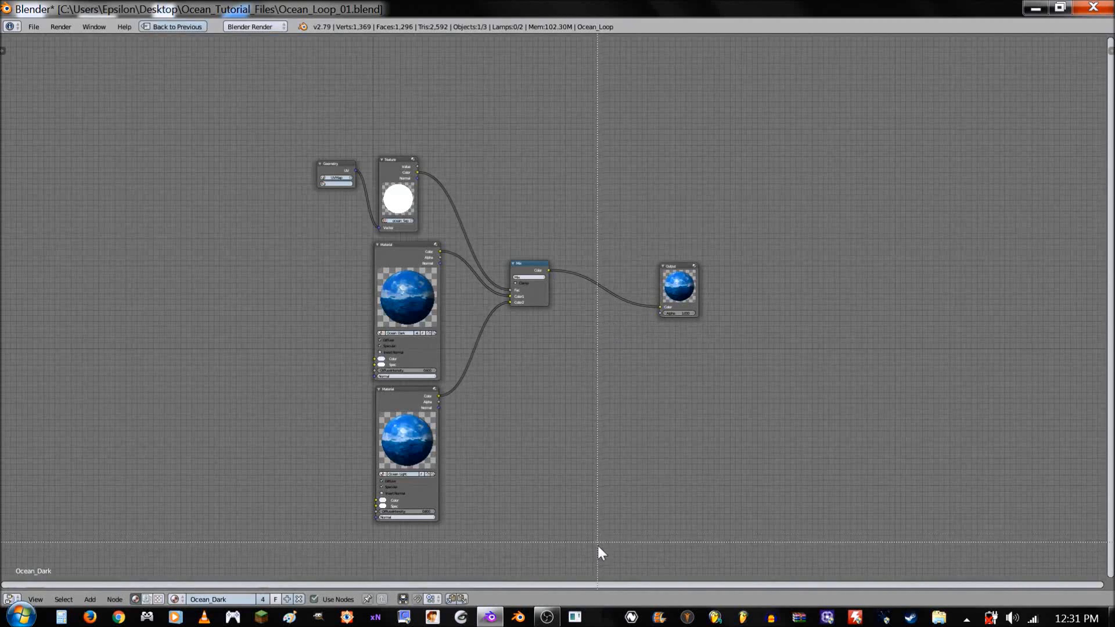
left_click_drag(597, 535, 255, 89)
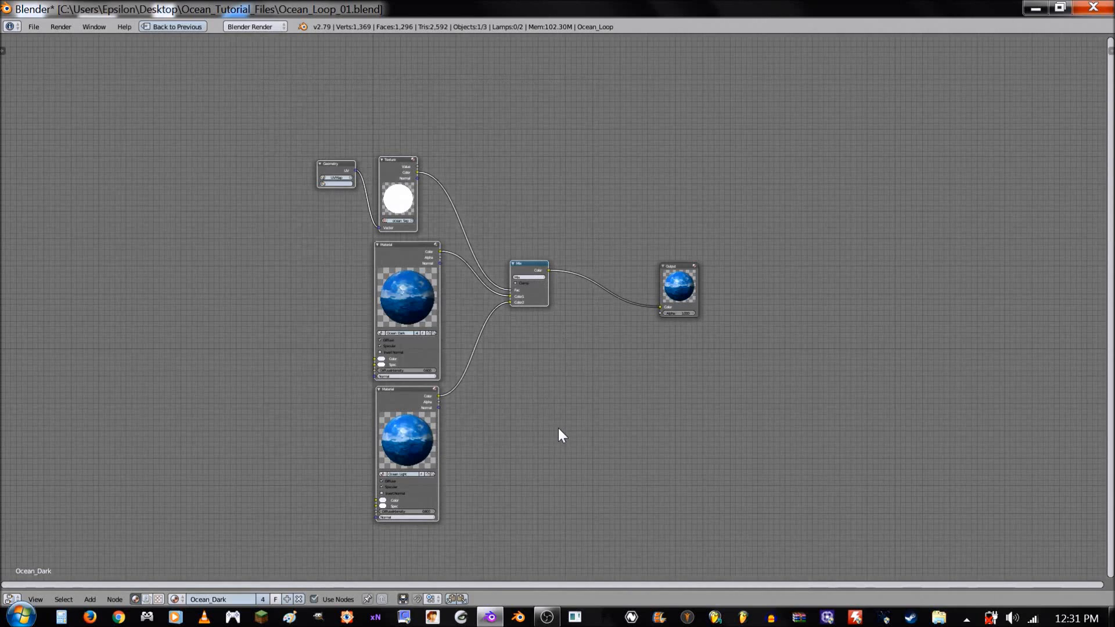
key("ctrl+g")
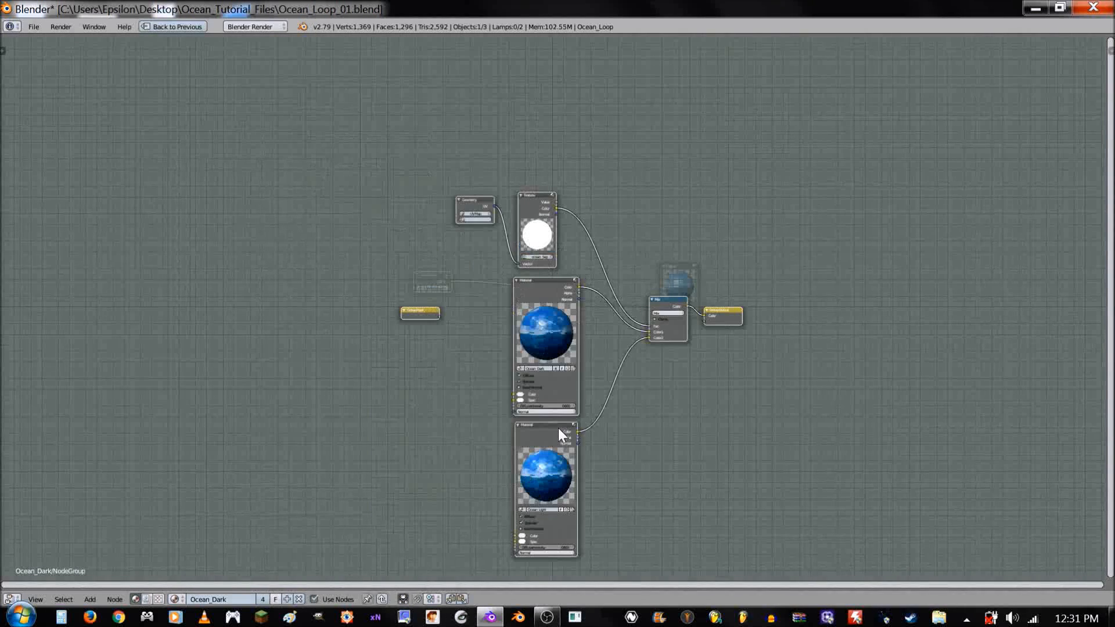
key("a")
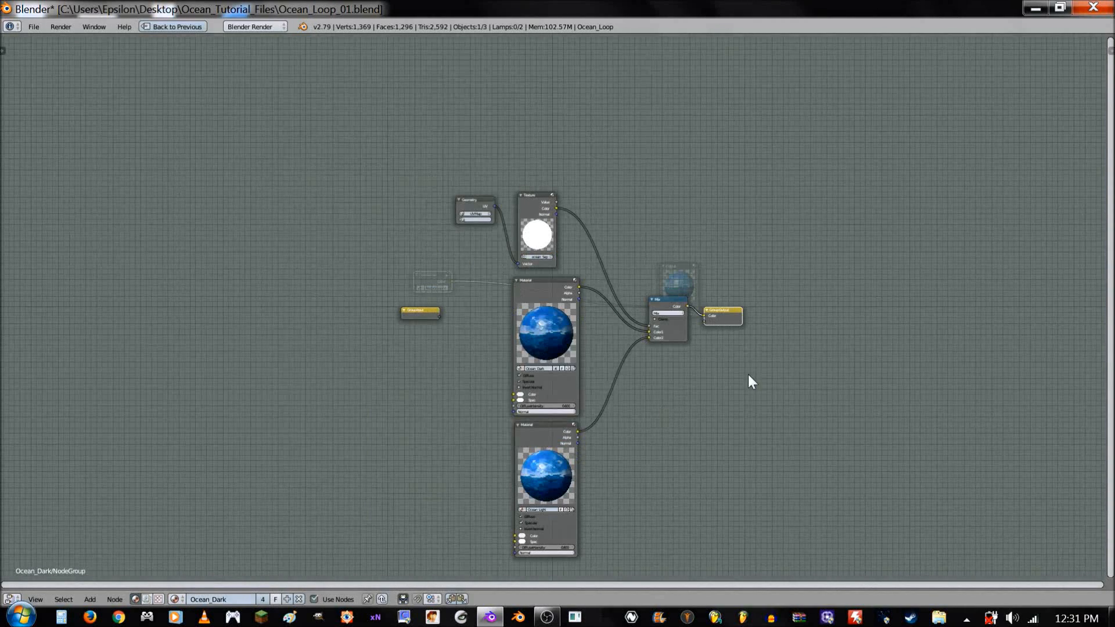
key("Tab")
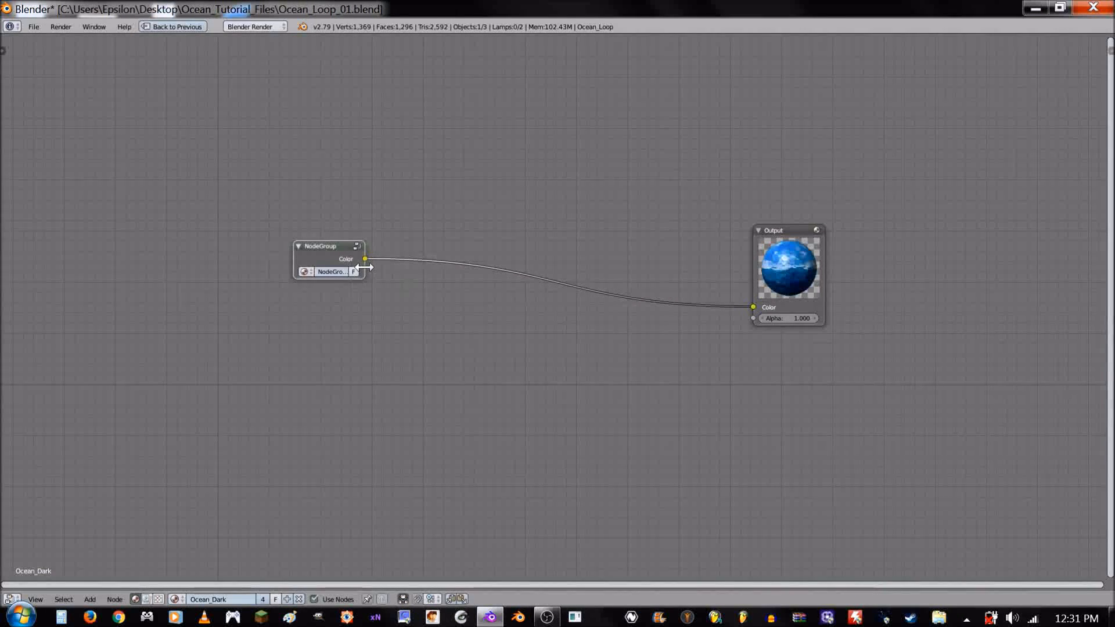
- Widen the node group and rename it as Ocean_Material_NodeGroup
left_click_drag(364, 267, 460, 268)
left_click(362, 273)
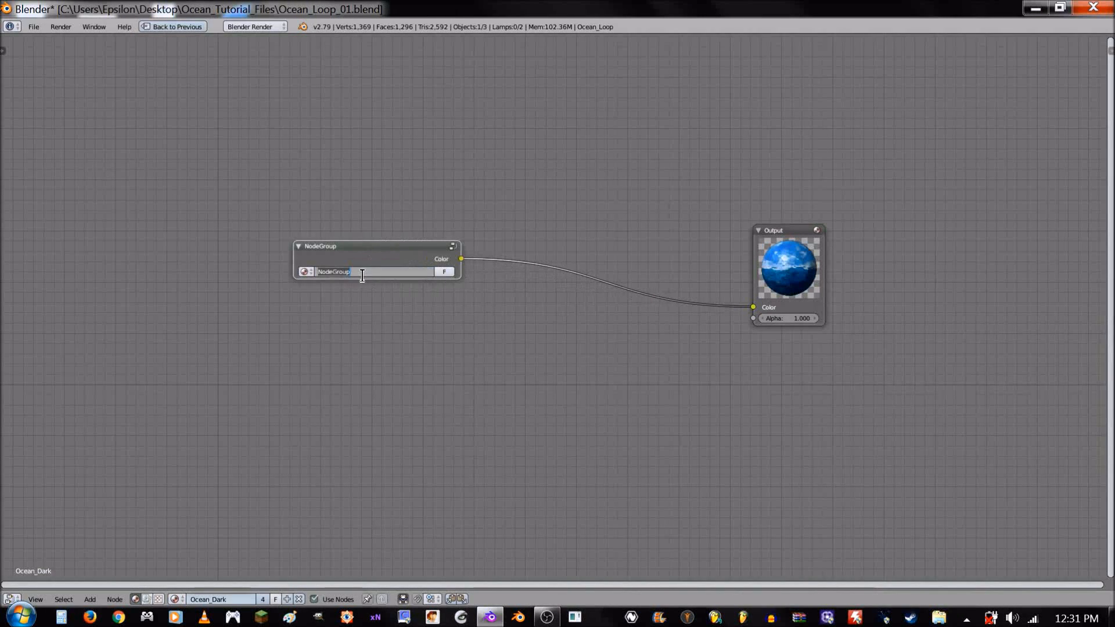
left_click(322, 274)
type("Ocean_M")
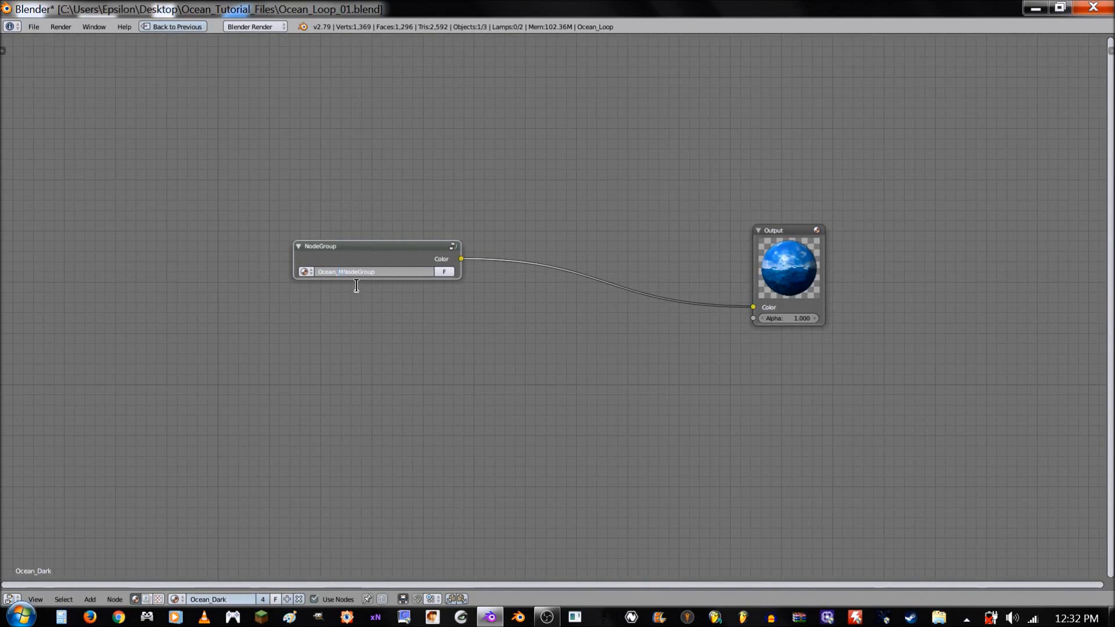
type("aterial_")
key("Return")
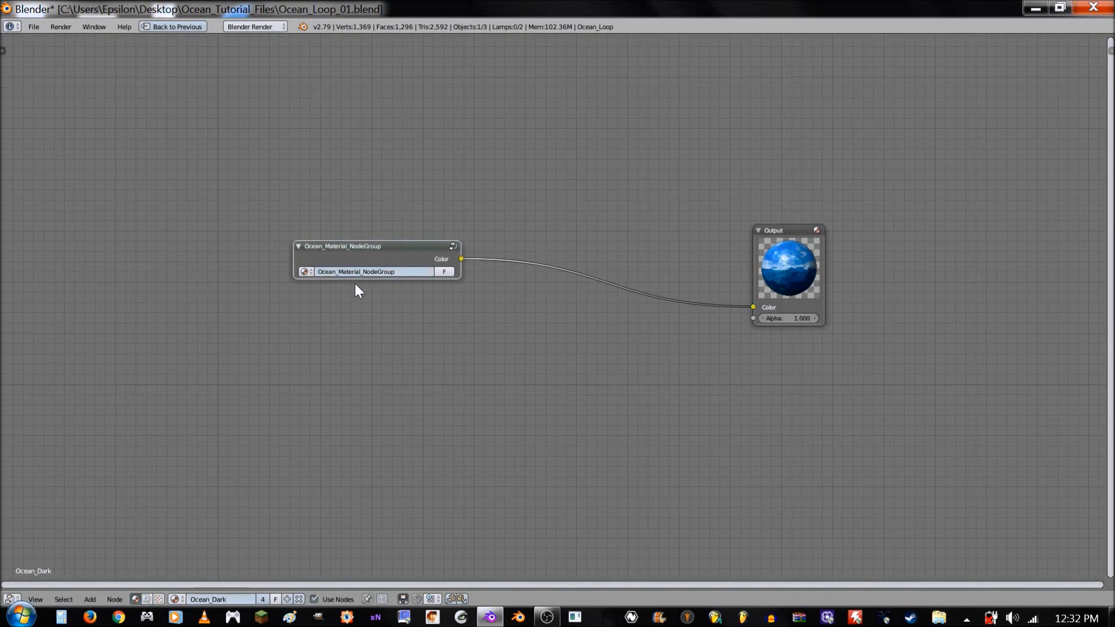
- Give the Ocean_Material_NodeGroup node a custom color using the Blue preset
key("n")
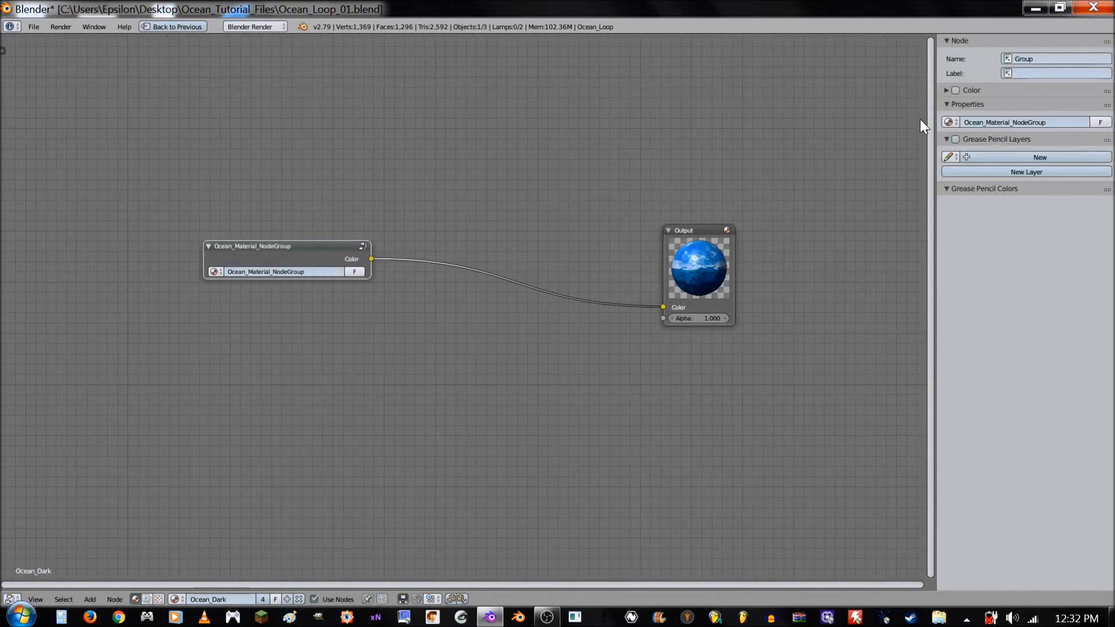
left_click(955, 90)
left_click(978, 109)
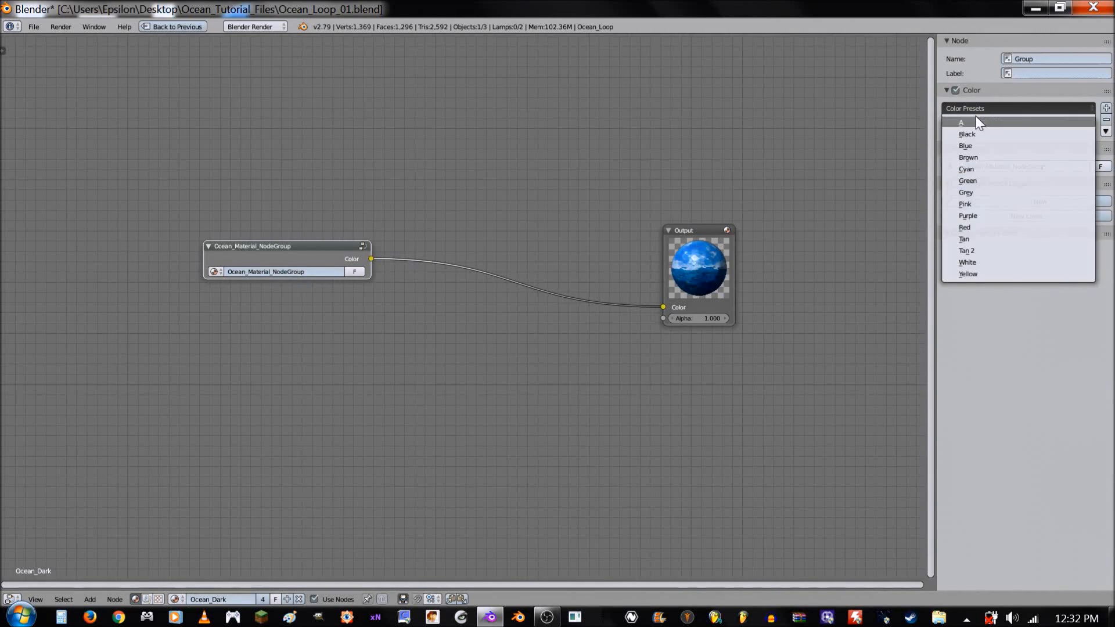
left_click(978, 111)
left_click(979, 111)
left_click(966, 145)
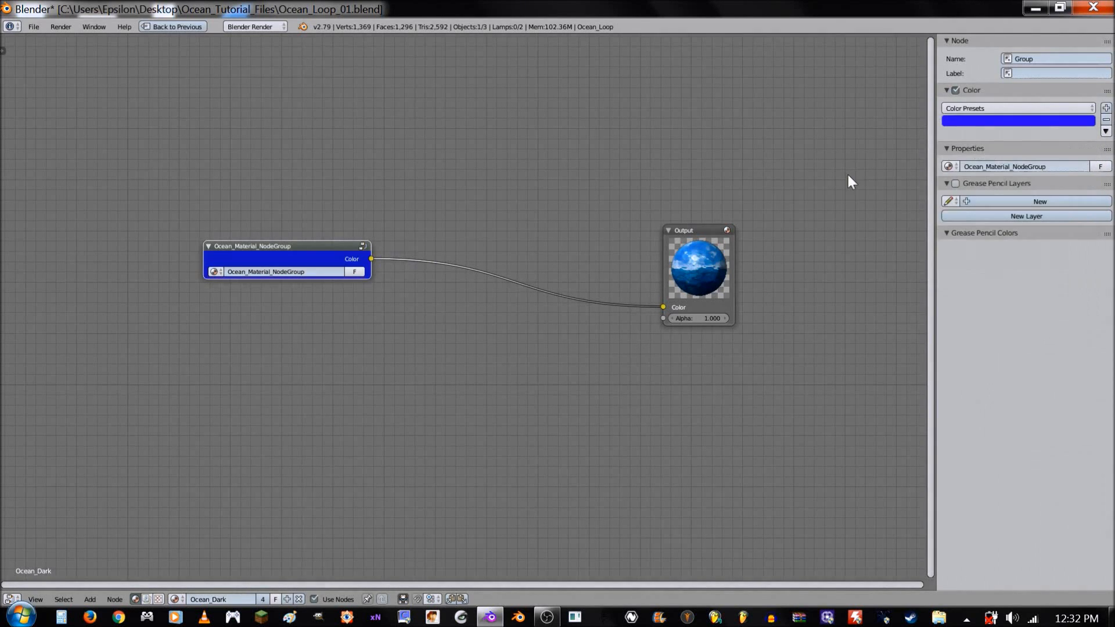
key("n")
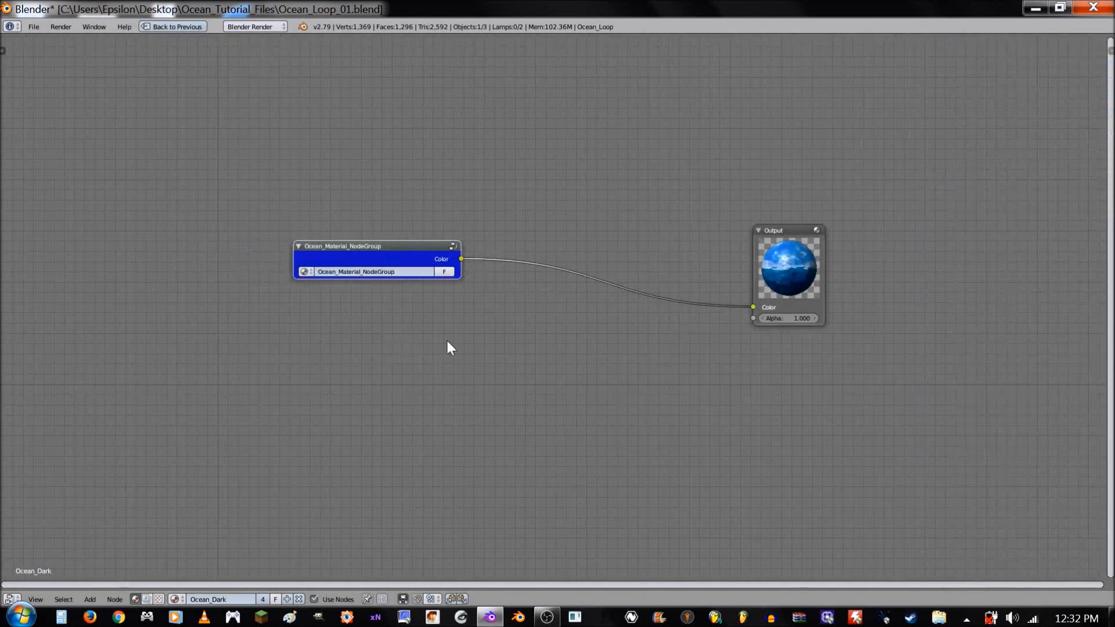
- Move the Ocean_Material_NodeGroup node closer to the Output node and inspect the ocean surface from another angle
key("shift+space")
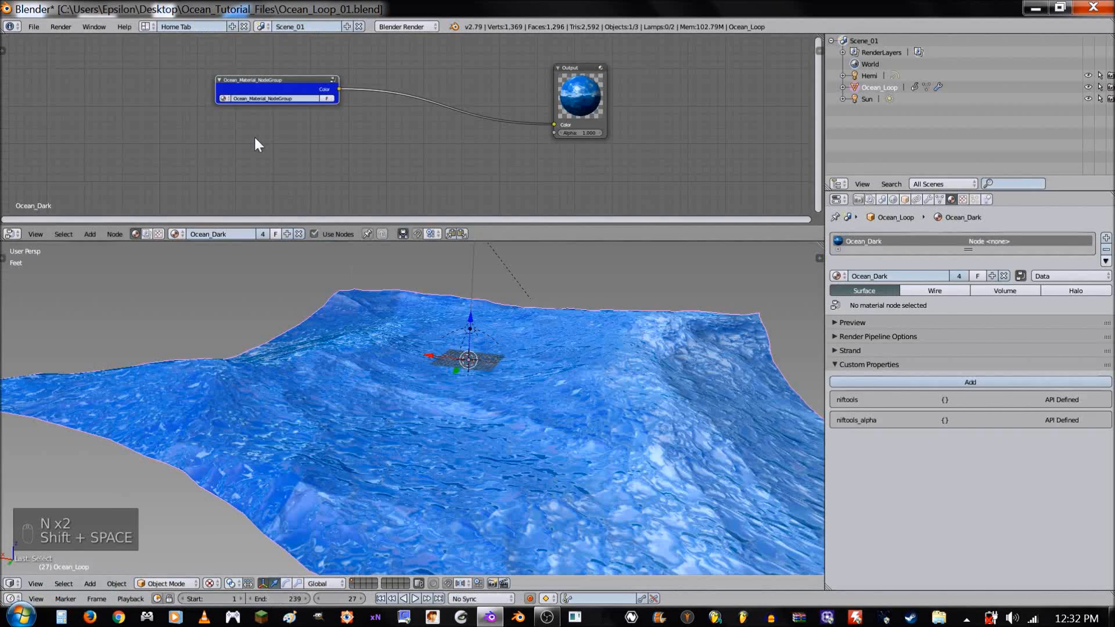
left_click_drag(290, 103, 466, 89)
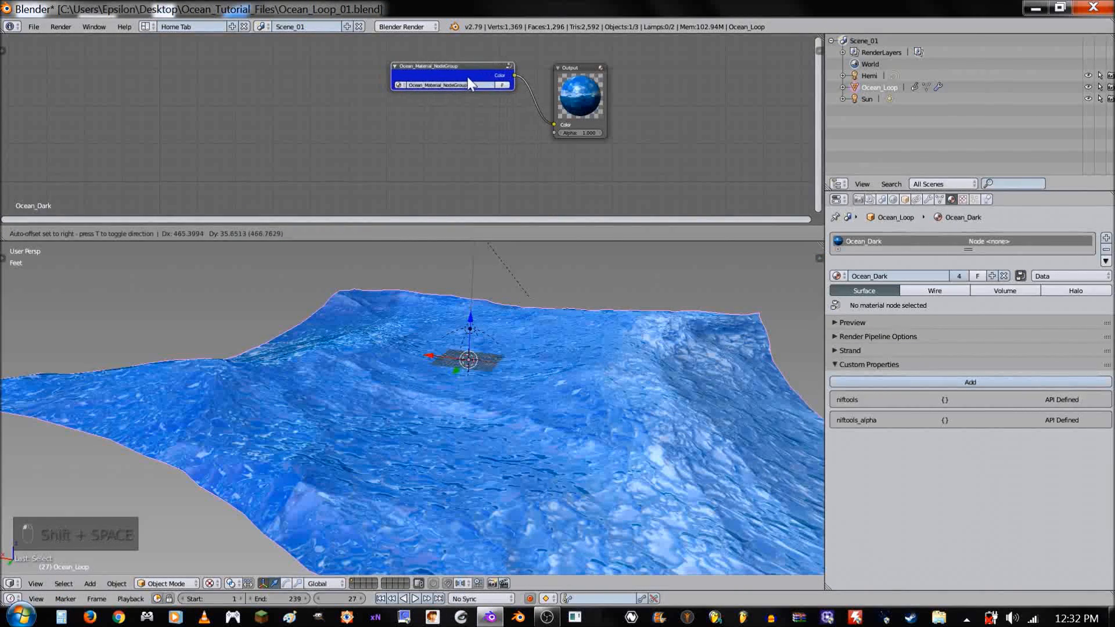
middle_click_drag(690, 392, 545, 400)
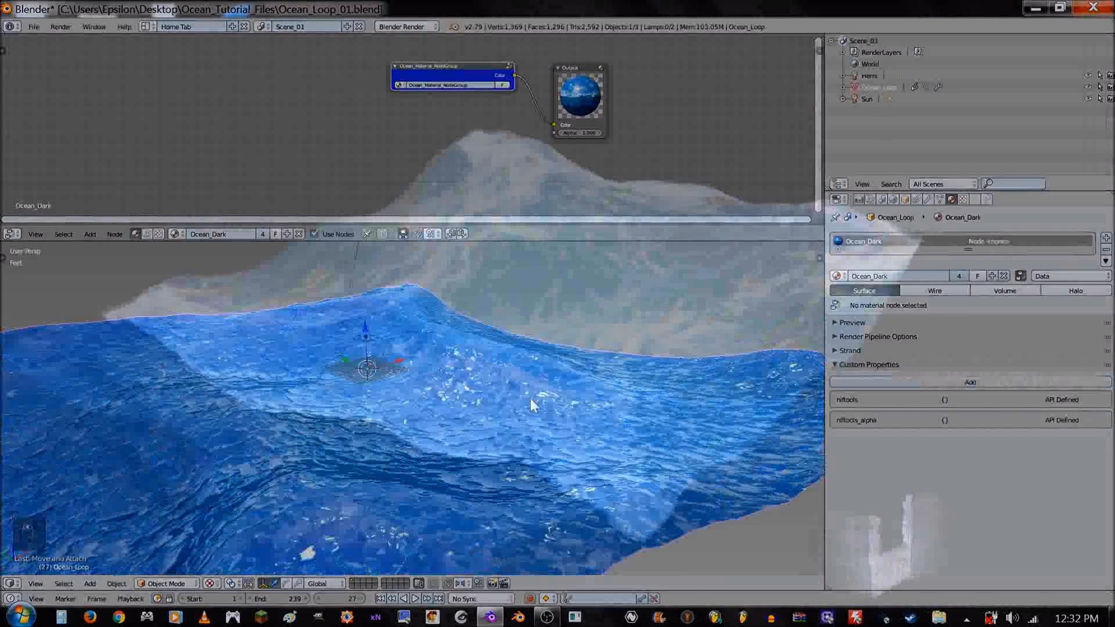